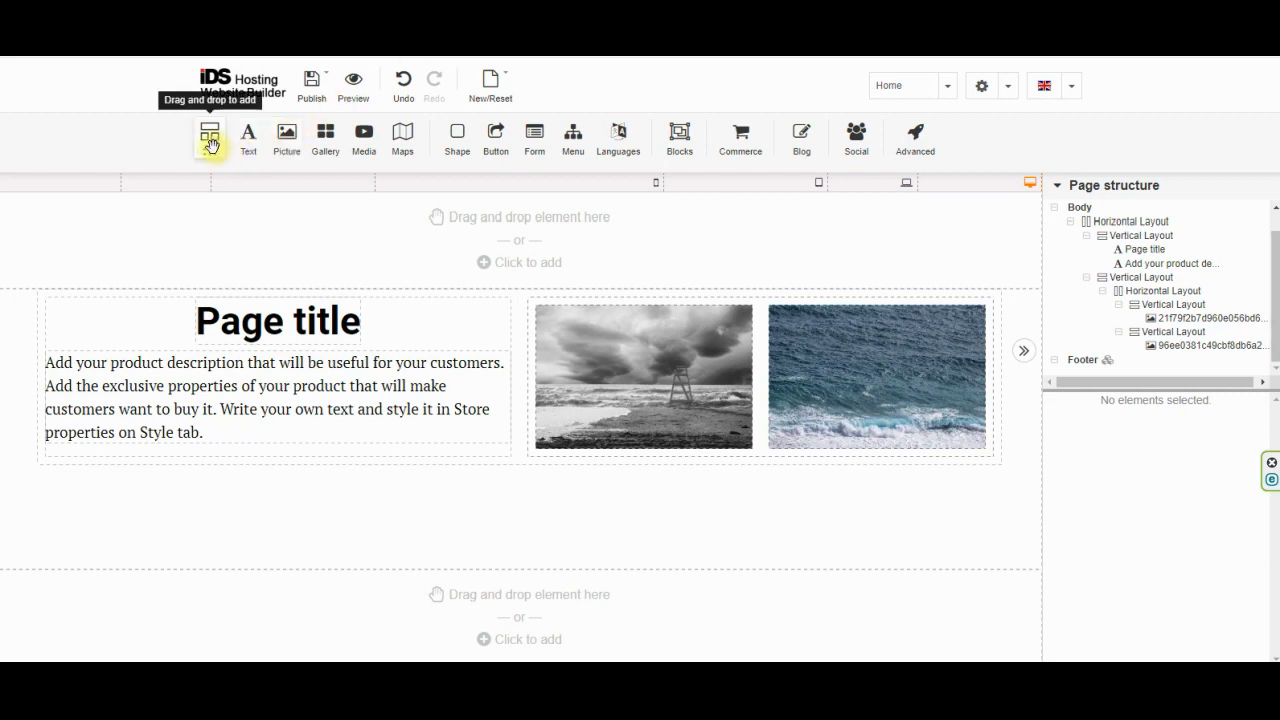
Add a two-column layout below the existing content and place the rounded-square image shape in its left column
left_click_drag(210, 143, 348, 504)
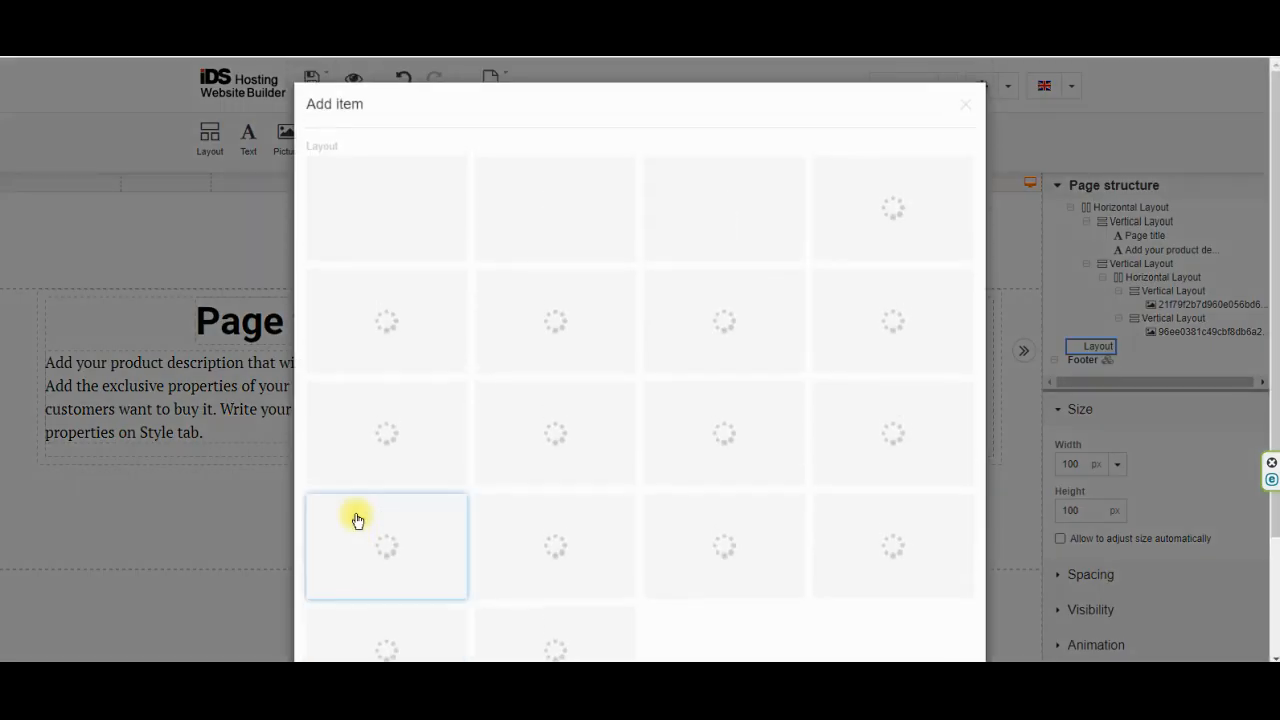
left_click(741, 240)
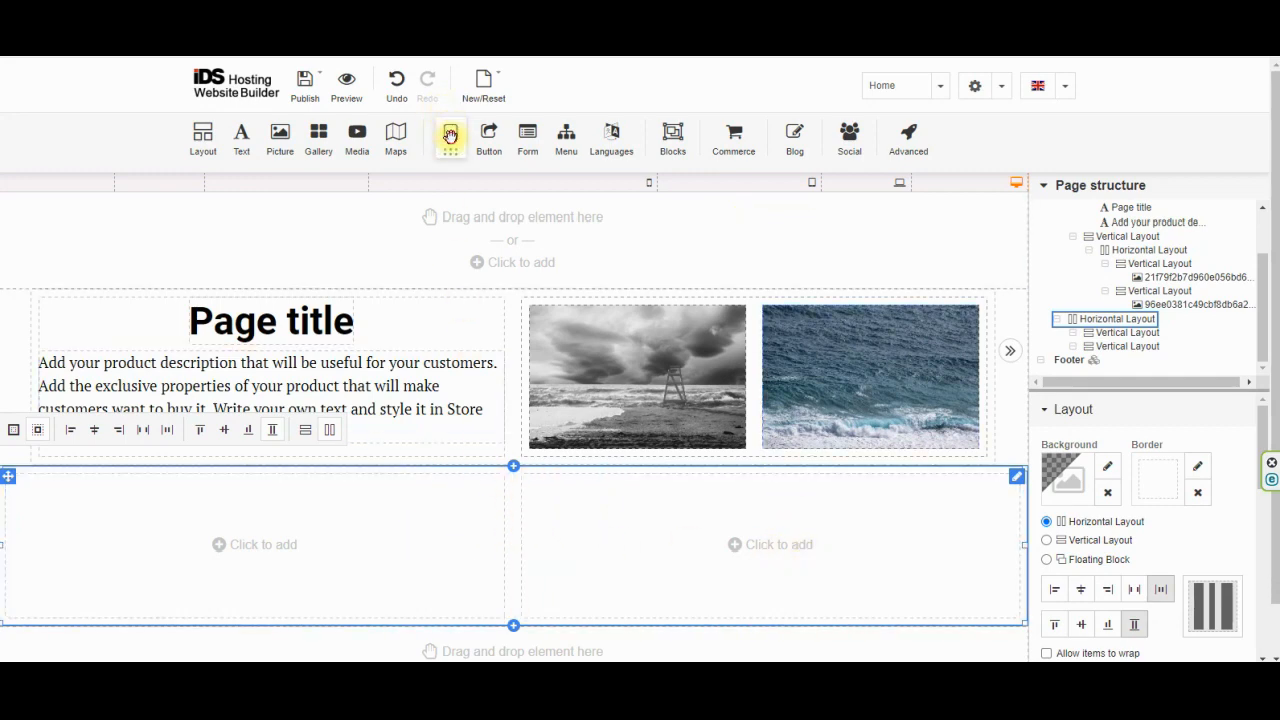
left_click_drag(449, 134, 289, 524)
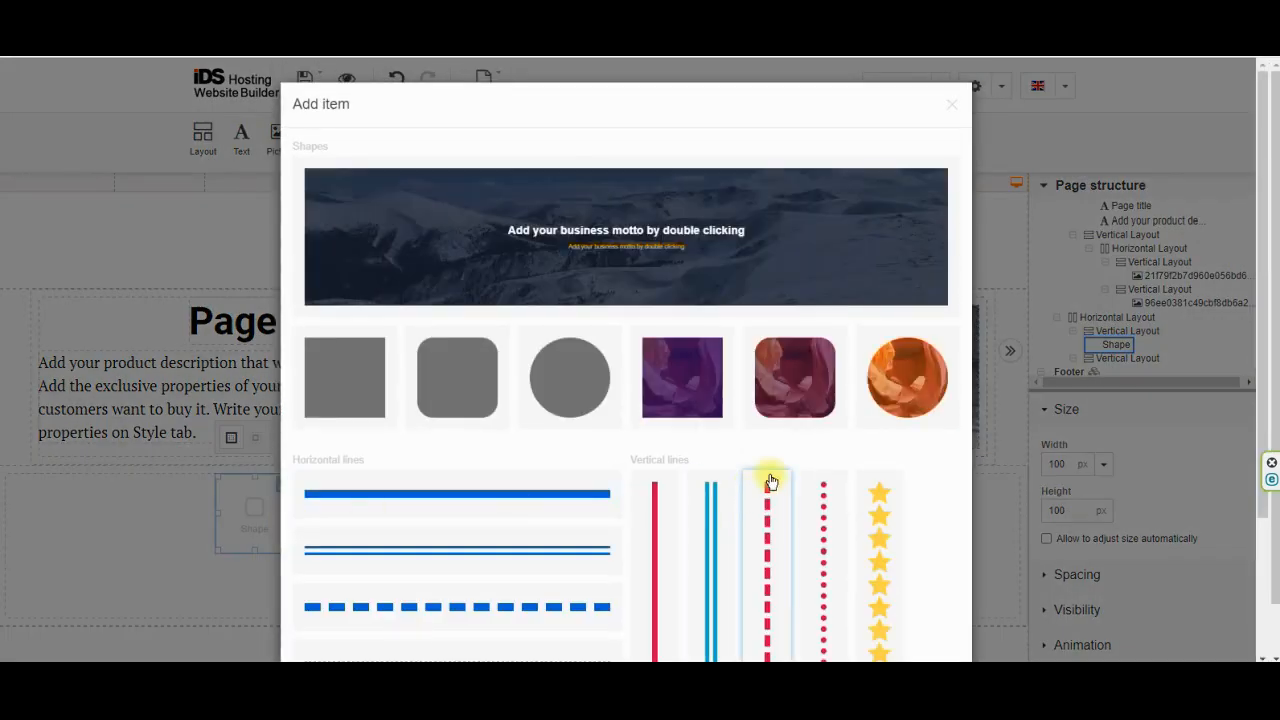
left_click(797, 376)
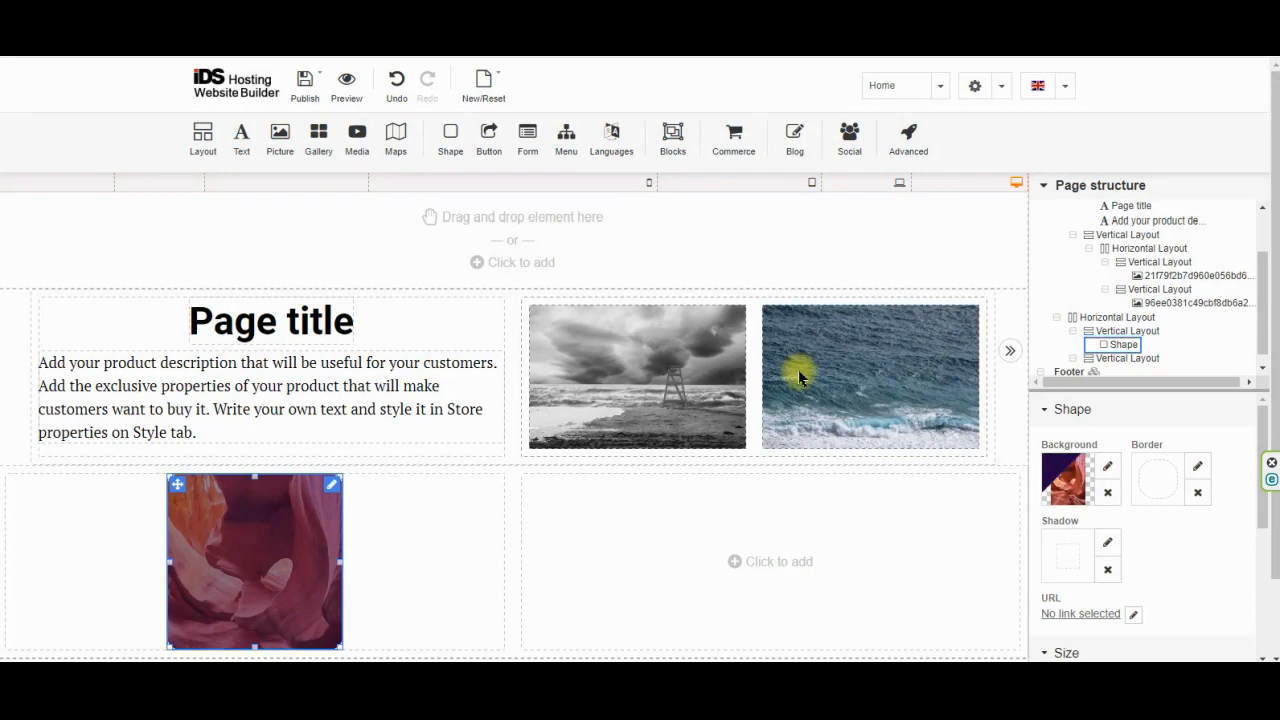
Examine the size settings of the left column that holds the shape
left_click(466, 540)
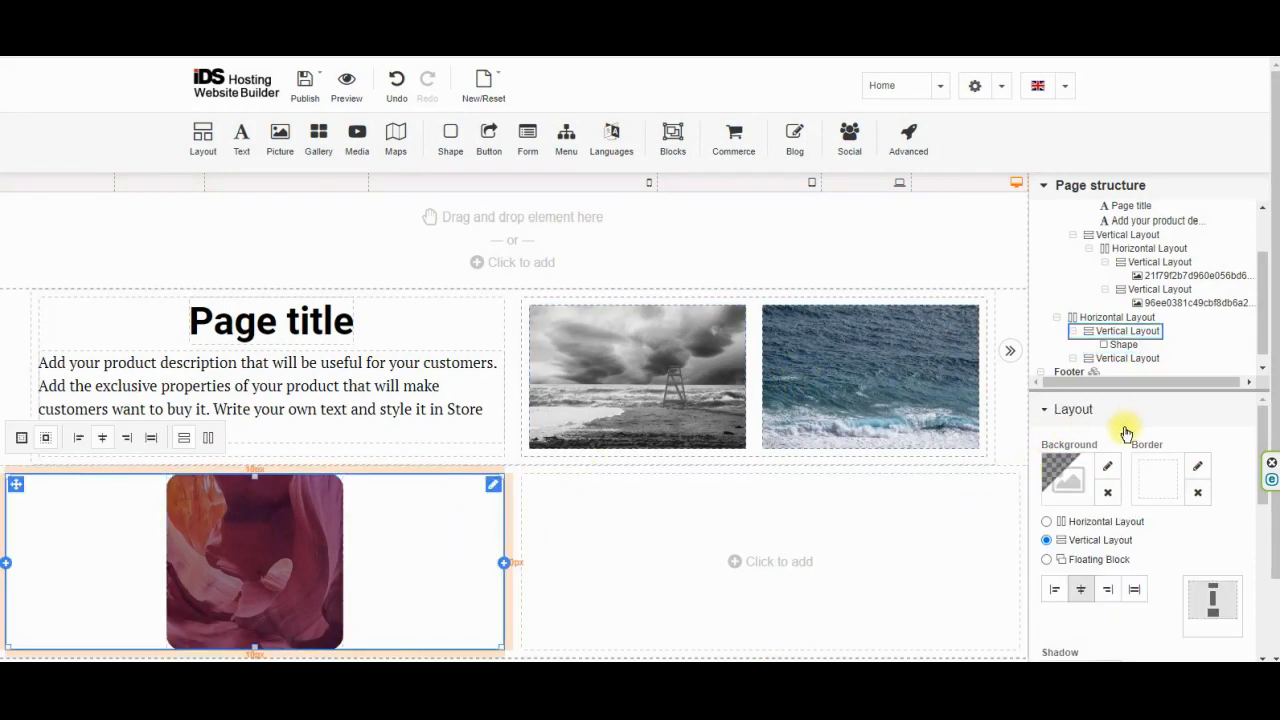
left_click(1075, 414)
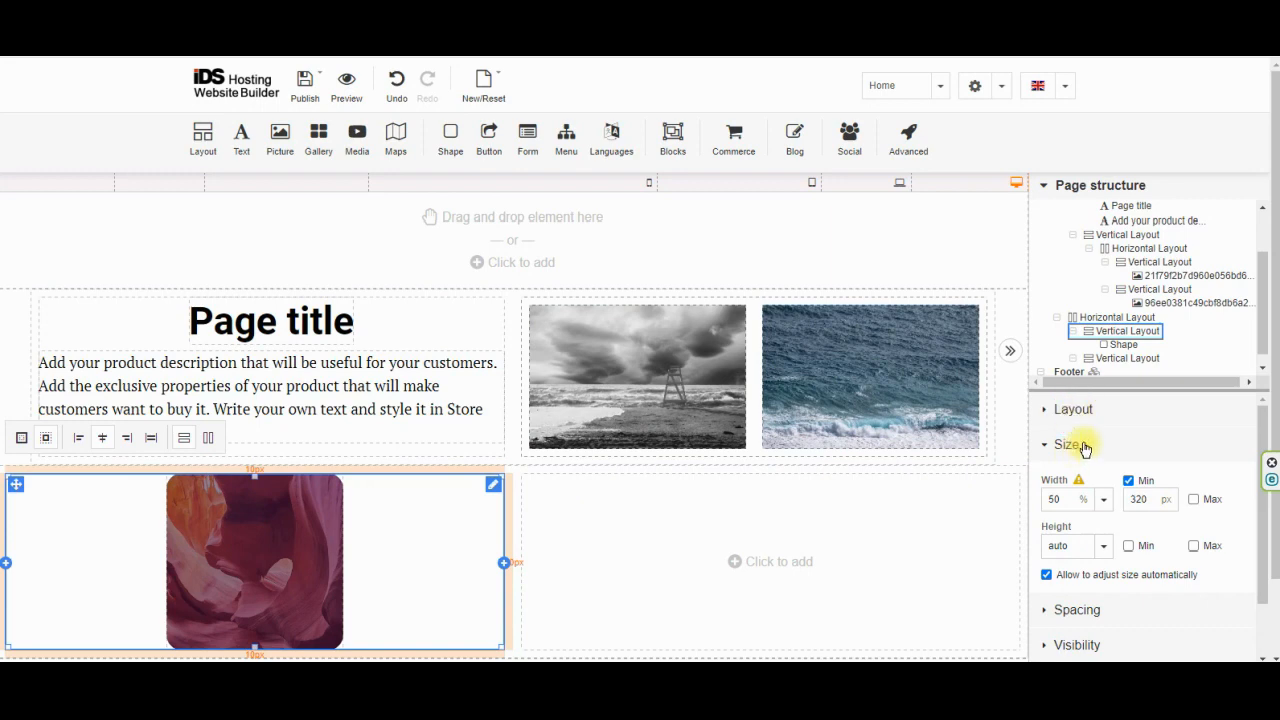
left_click(1088, 410)
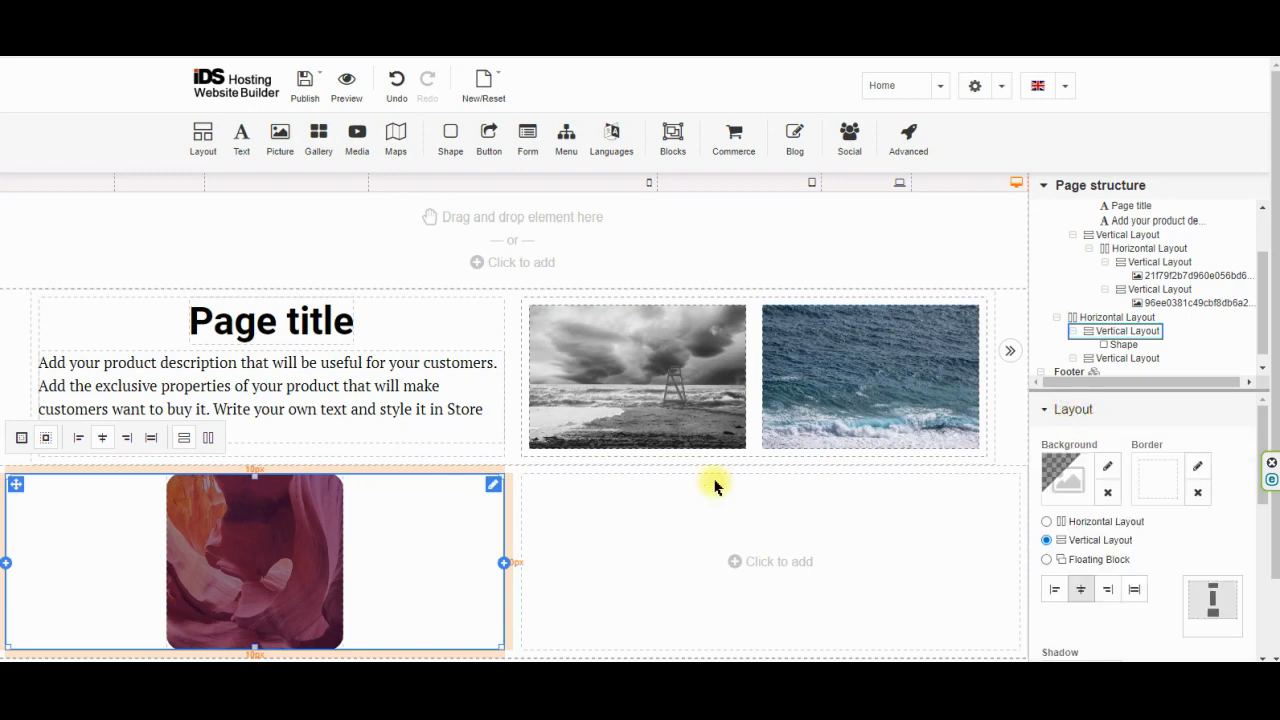
Review the image shape's background settings and the corner radius in its border settings
left_click(300, 551)
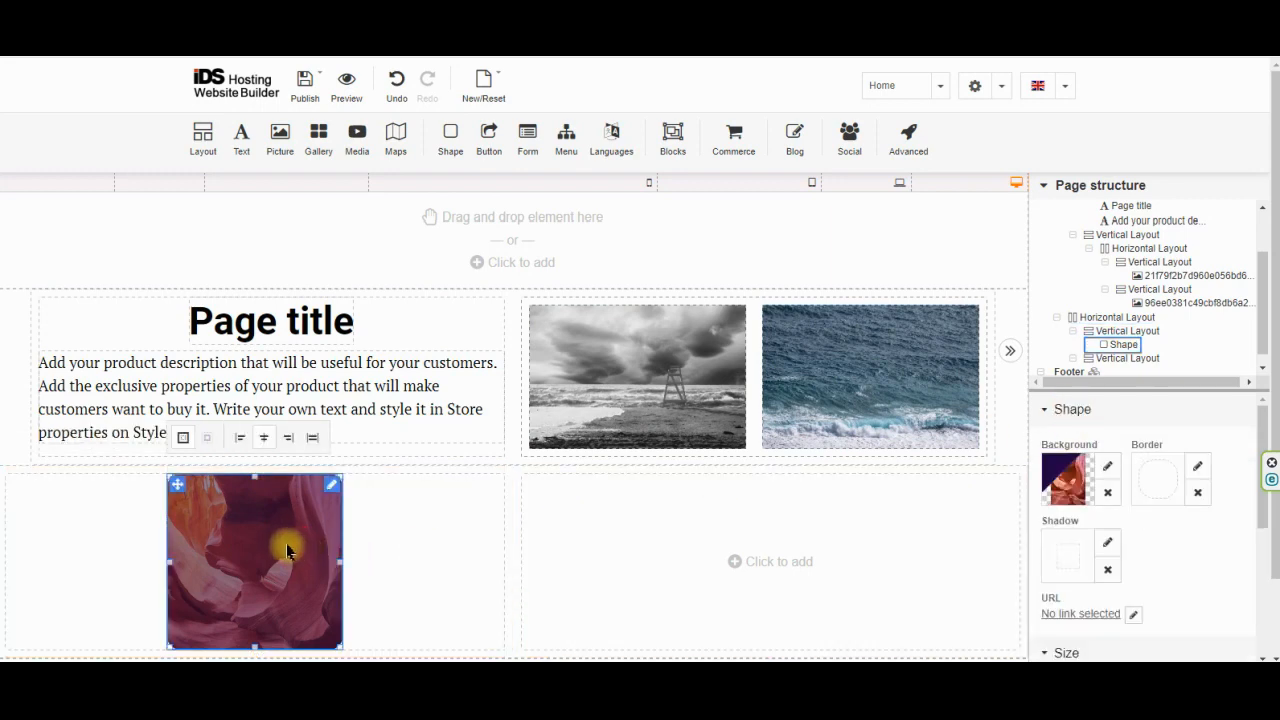
left_click(1070, 485)
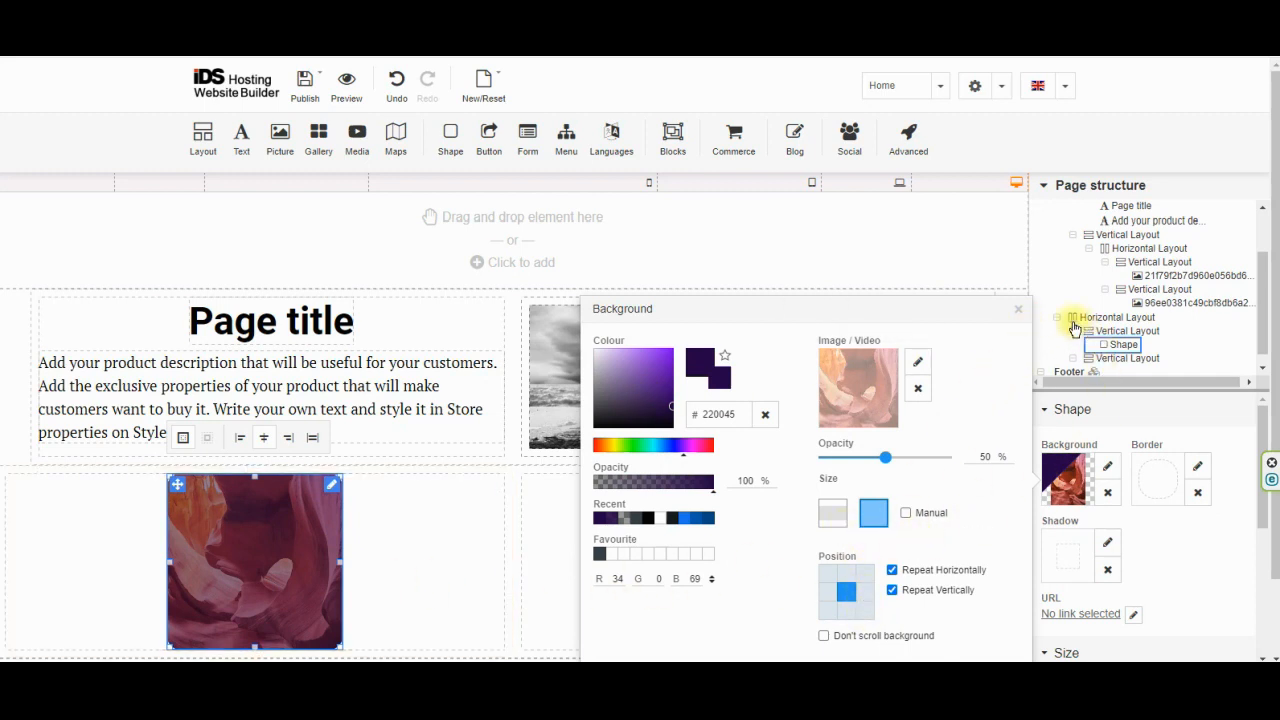
left_click(1018, 318)
left_click(1156, 484)
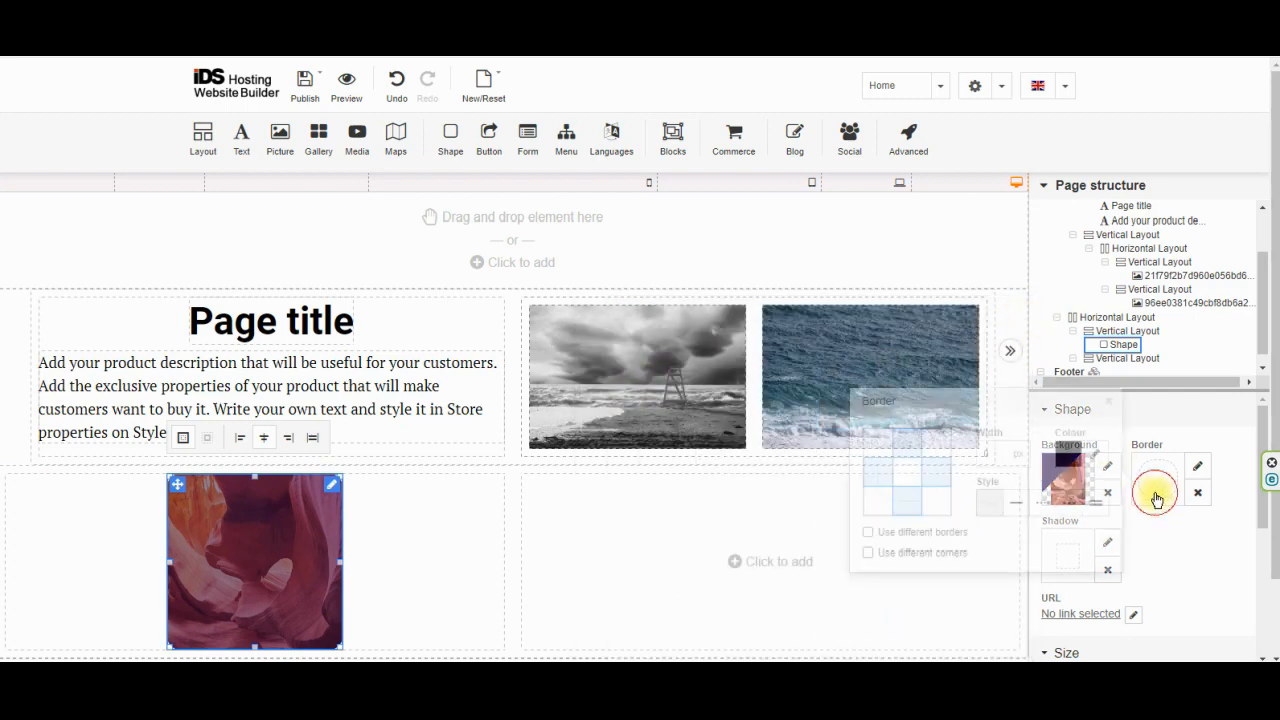
left_click(937, 443)
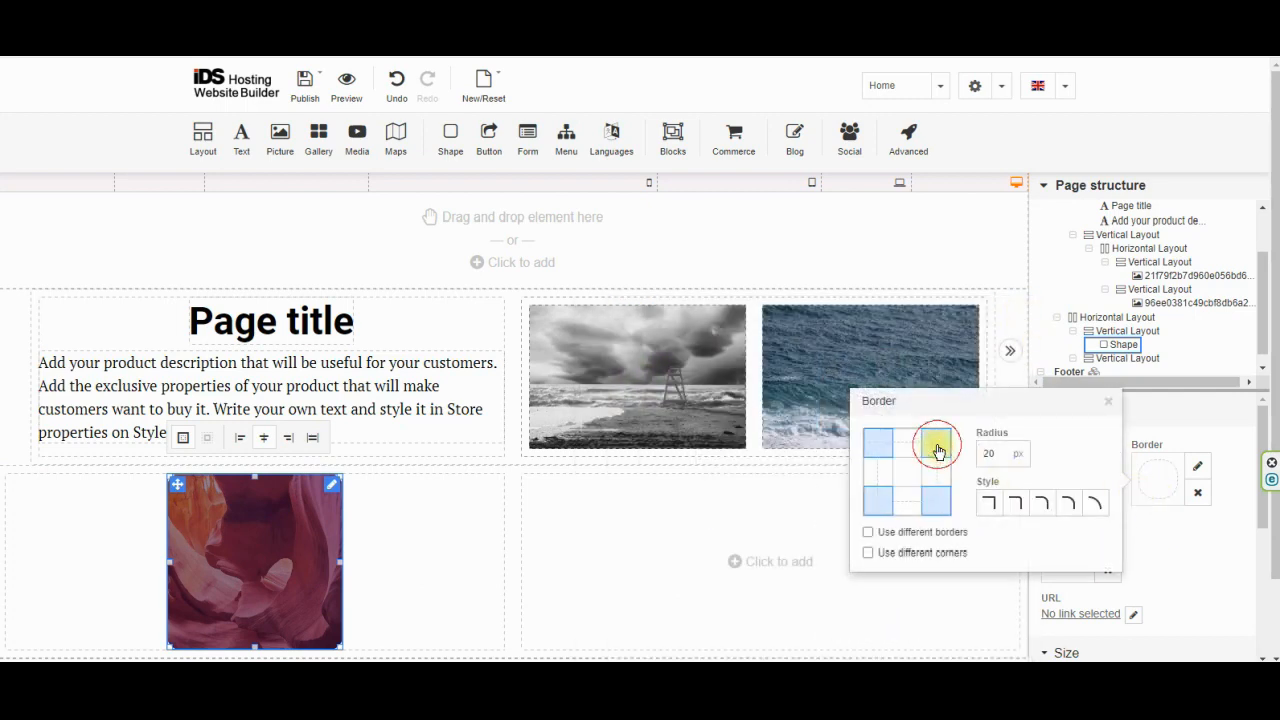
left_click(1185, 552)
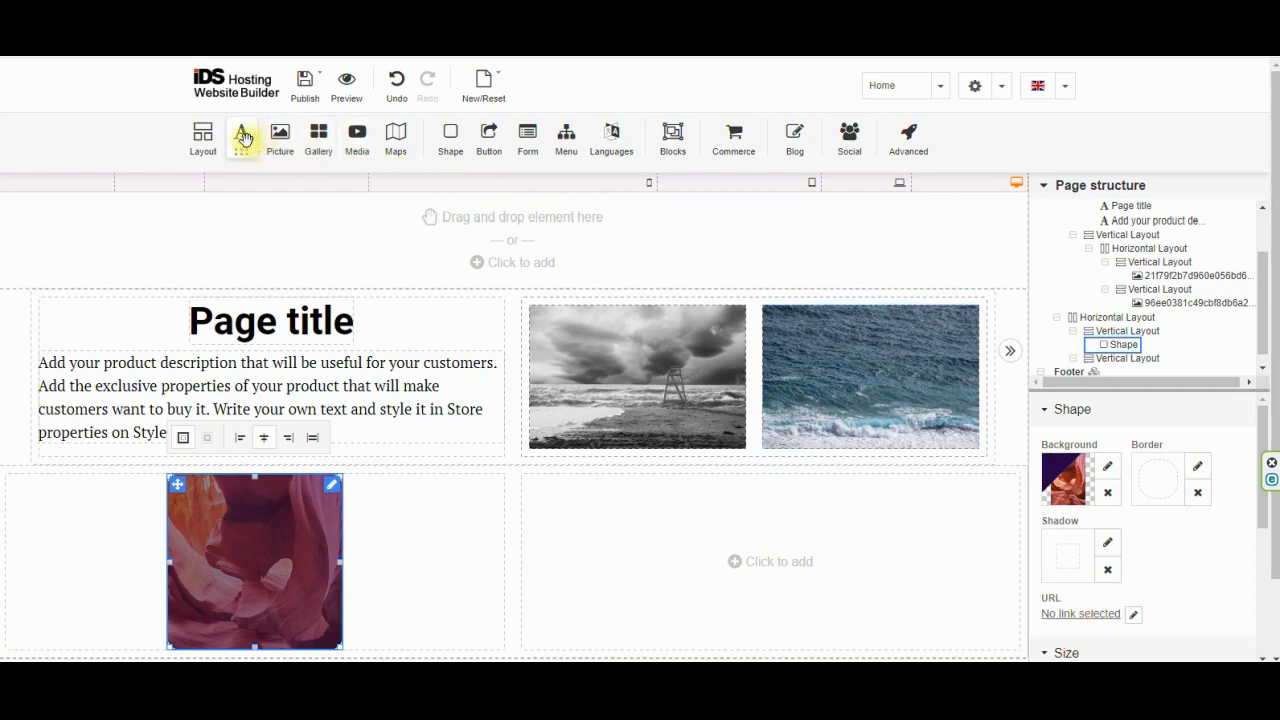
Add a single-cell layout block inside the empty right column
mouse_move(244, 138)
left_mouse_down()
mouse_move(209, 517)
mouse_move(229, 606)
mouse_move(251, 471)
mouse_move(257, 180)
mouse_move(246, 137)
left_mouse_up()
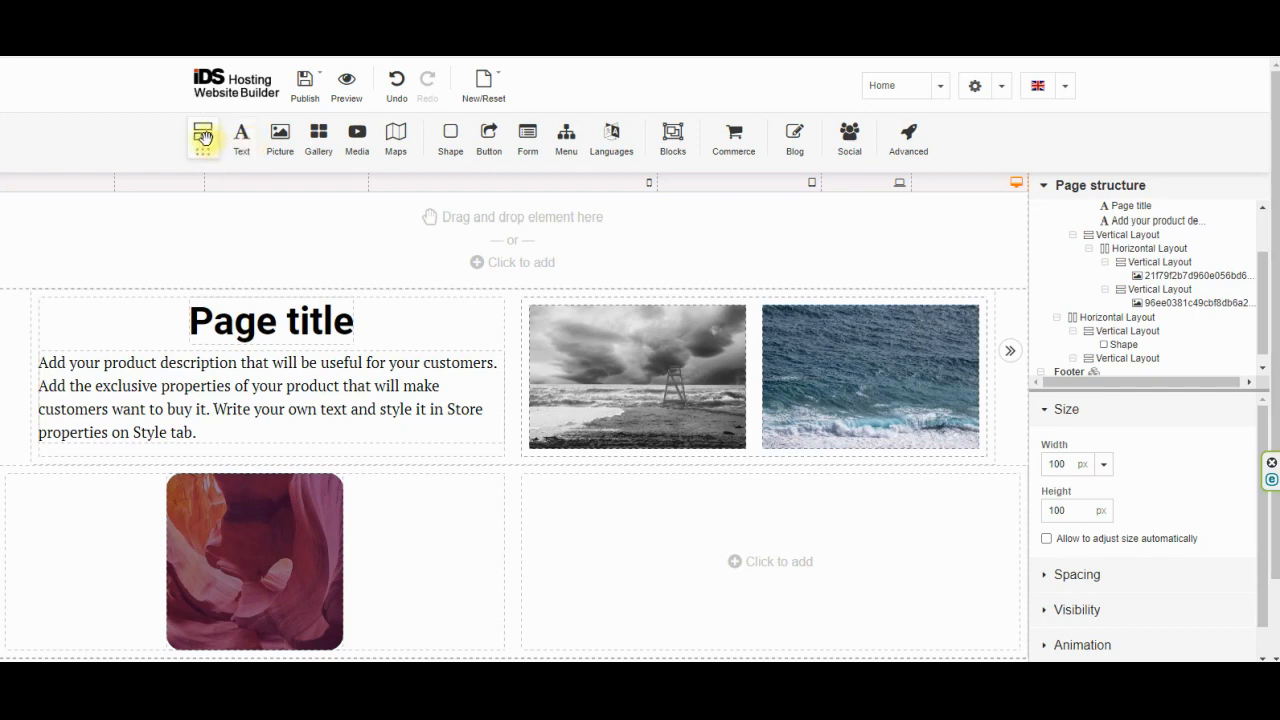
left_click_drag(202, 138, 757, 587)
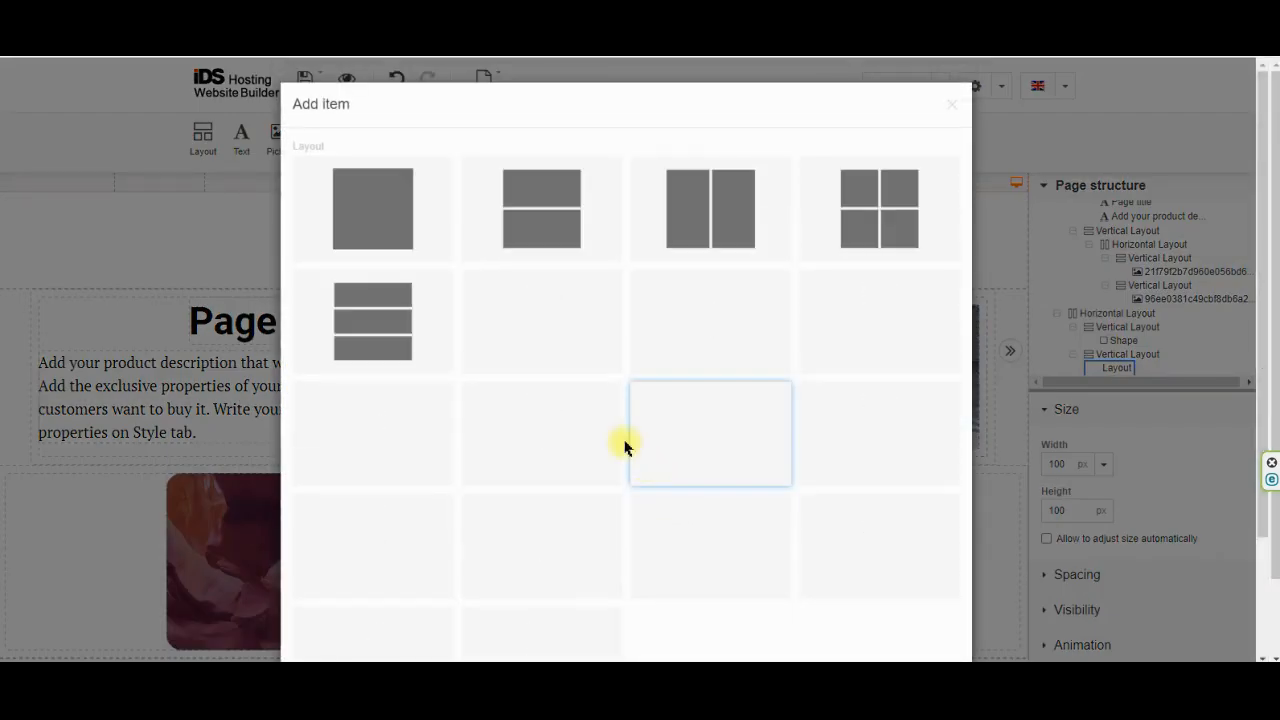
left_click(380, 223)
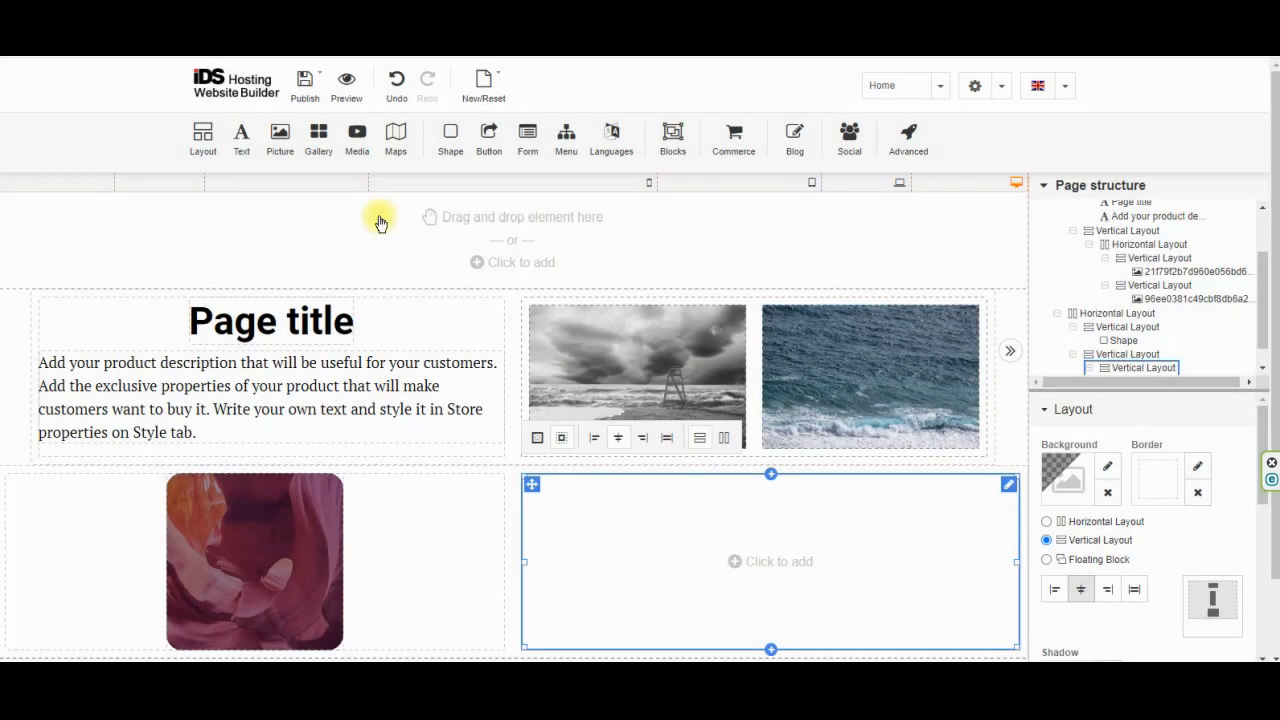
Set the new layout block's width and height to 220 px, matching the size of the image shape
left_click(268, 535)
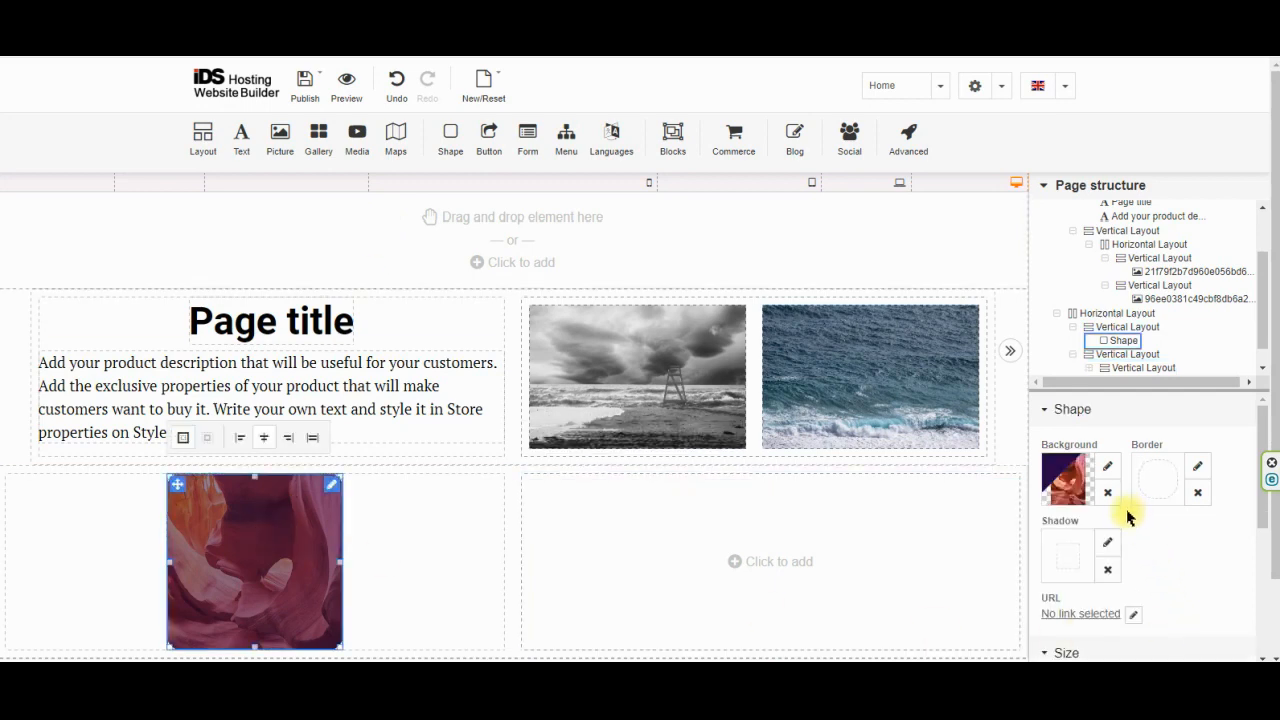
left_click(1104, 409)
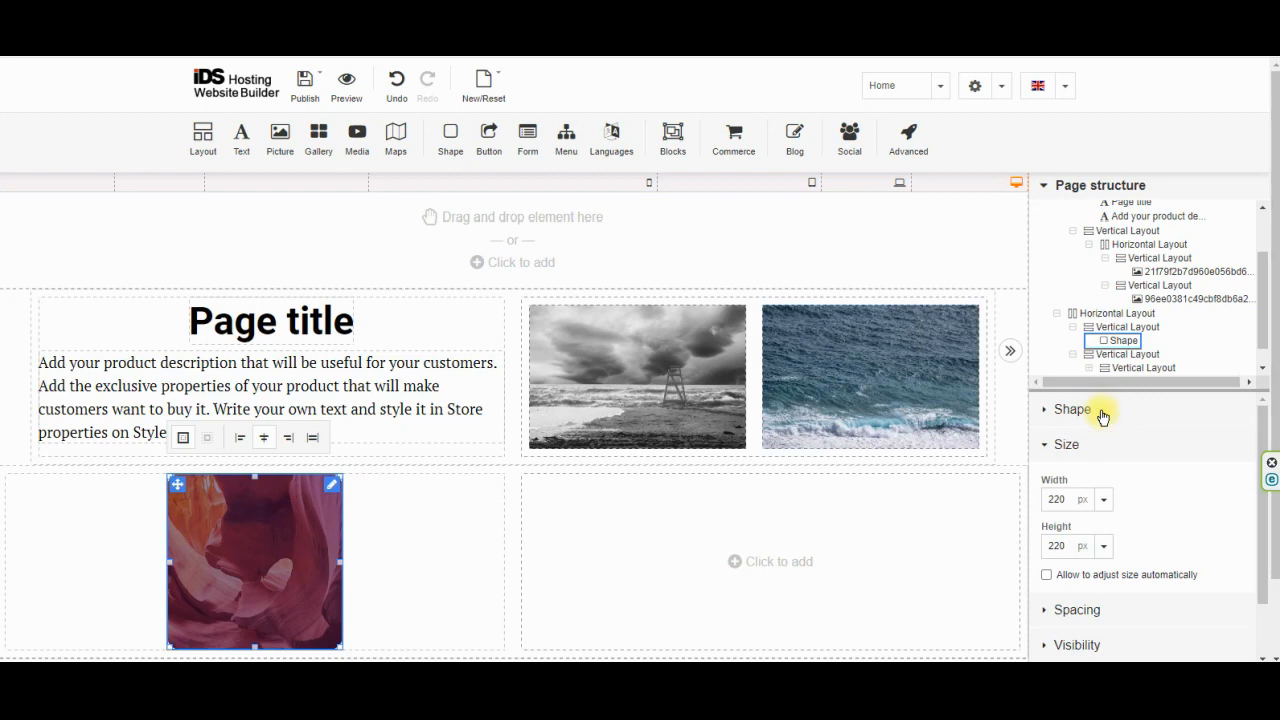
left_click(762, 563)
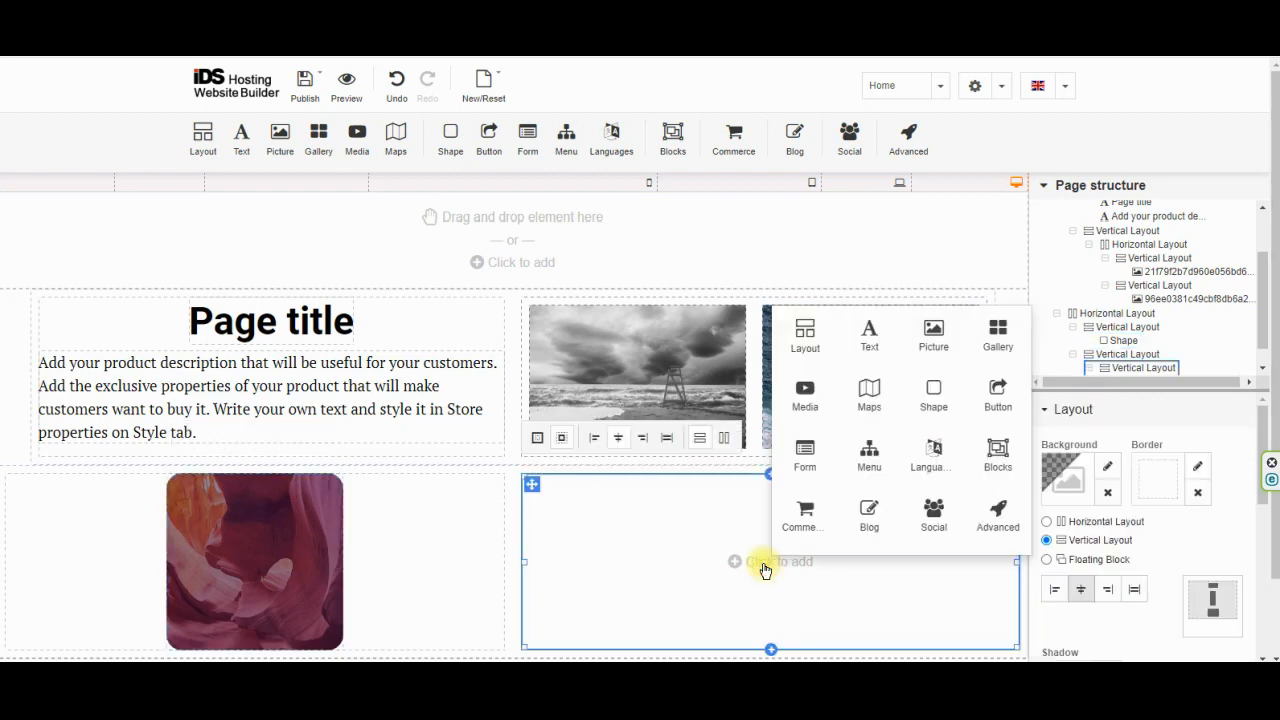
left_click(1072, 409)
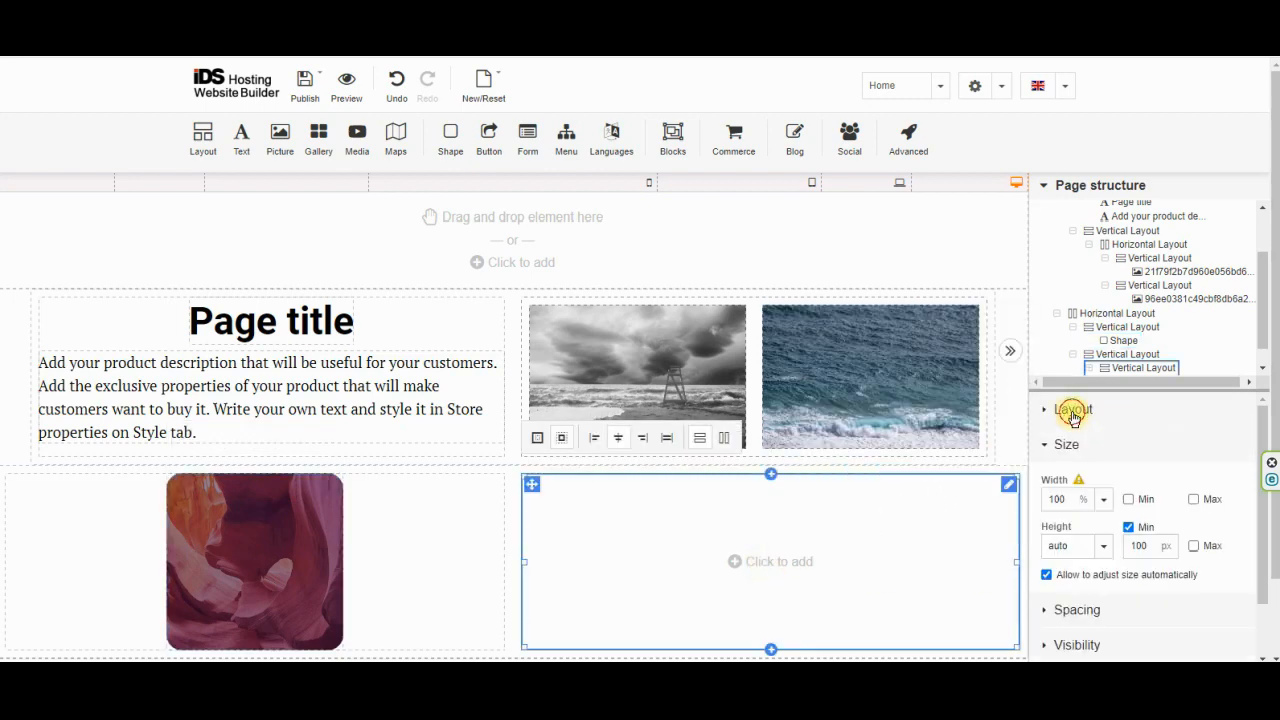
left_click(1088, 499)
left_click(1092, 526)
double_click(1071, 499)
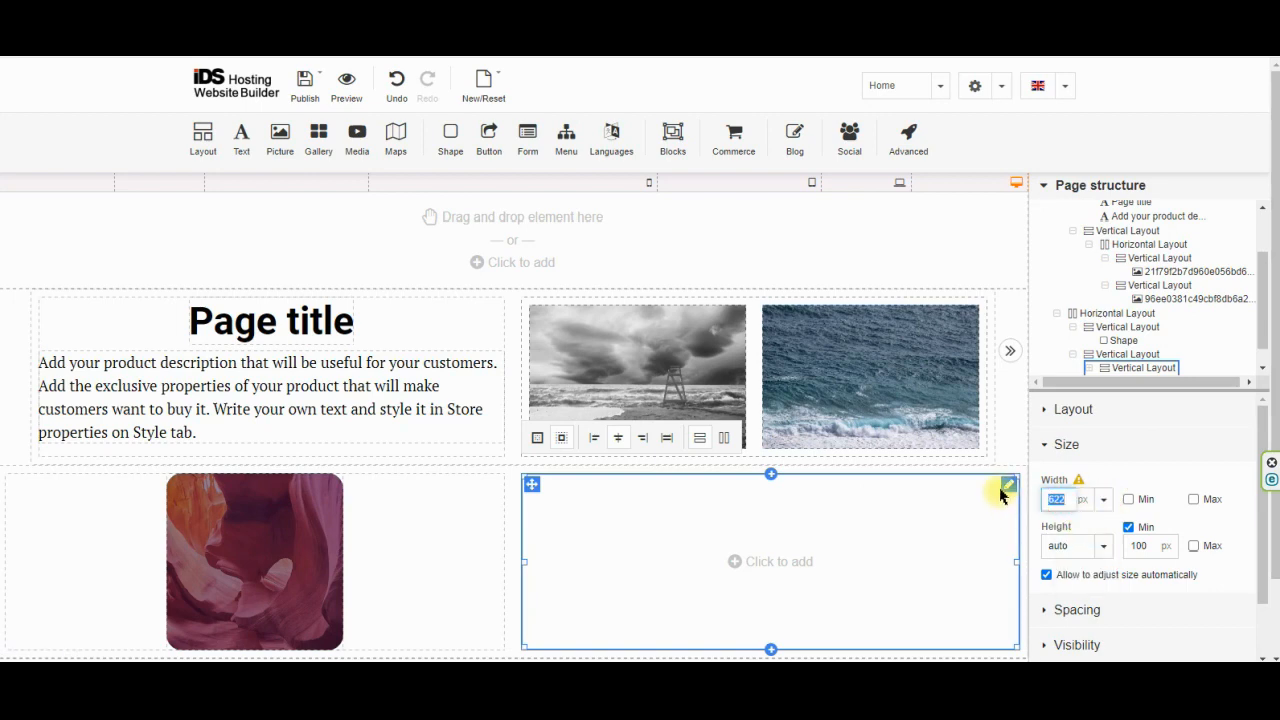
type("220")
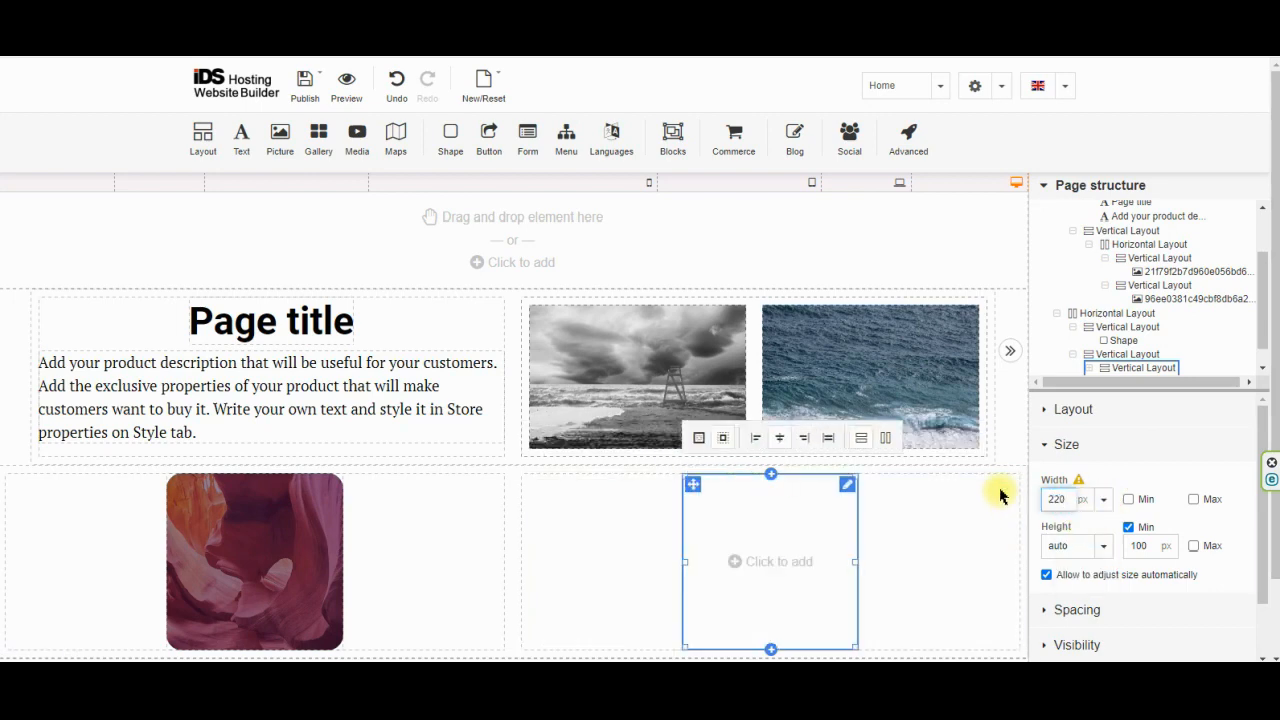
left_click(1104, 546)
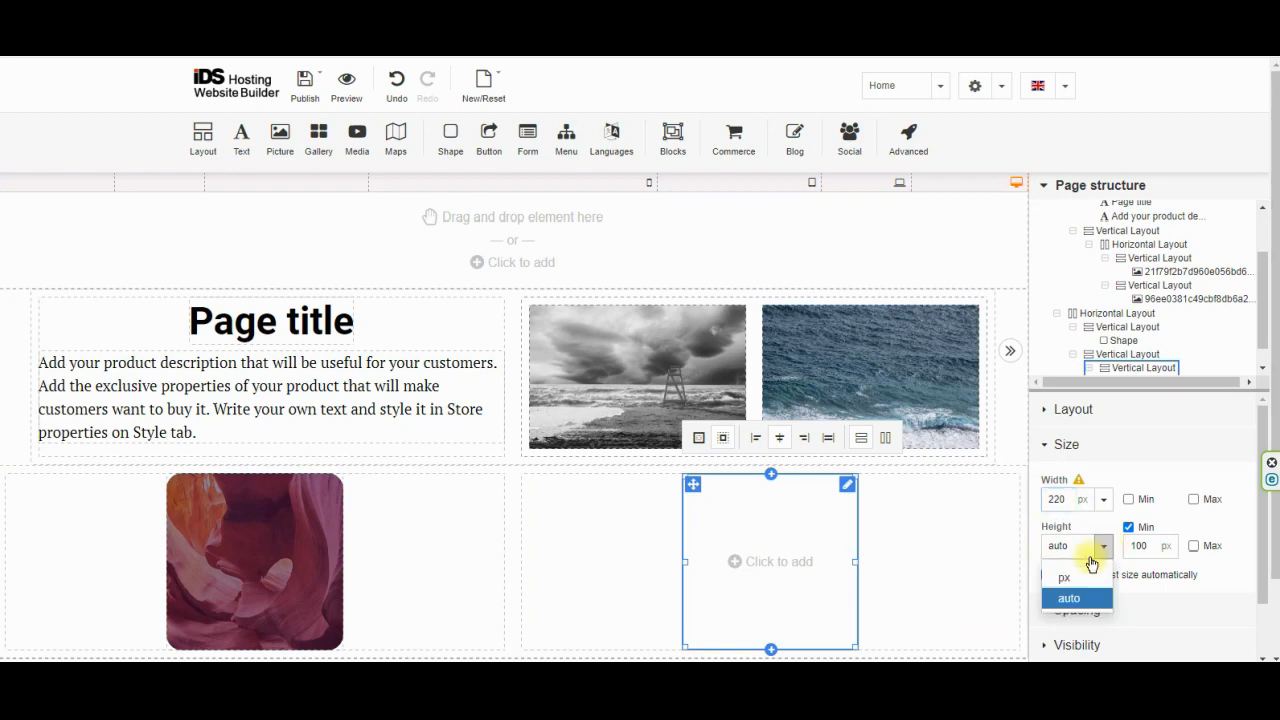
left_click(1066, 578)
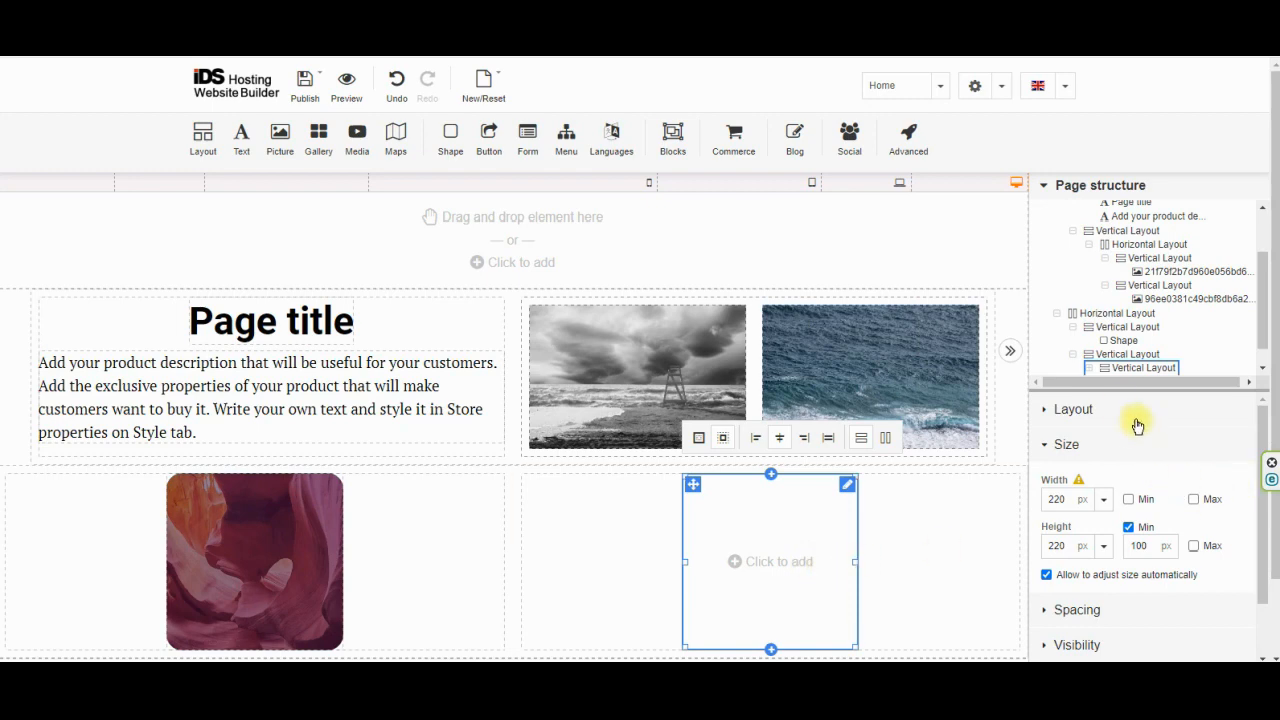
Give the layout block the shipping-container photo as its background image and reduce the image's opacity to about 52%
left_click(1088, 412)
left_click(1068, 470)
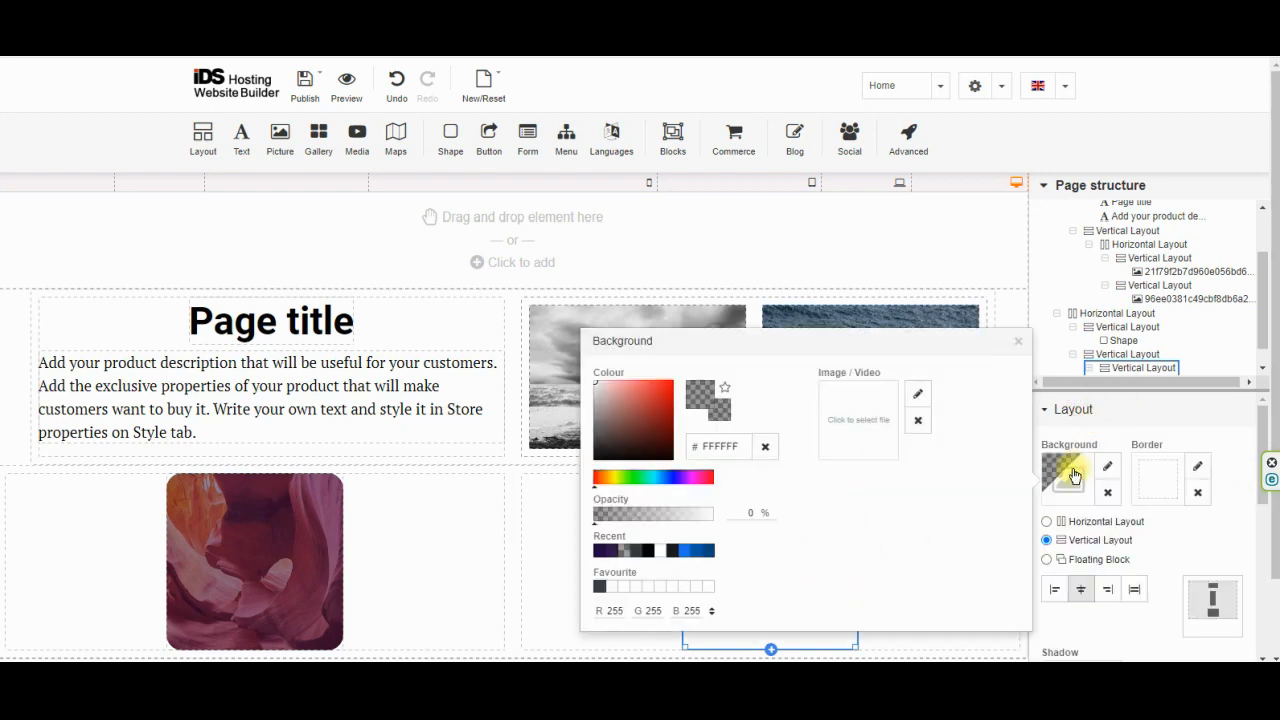
left_click(857, 425)
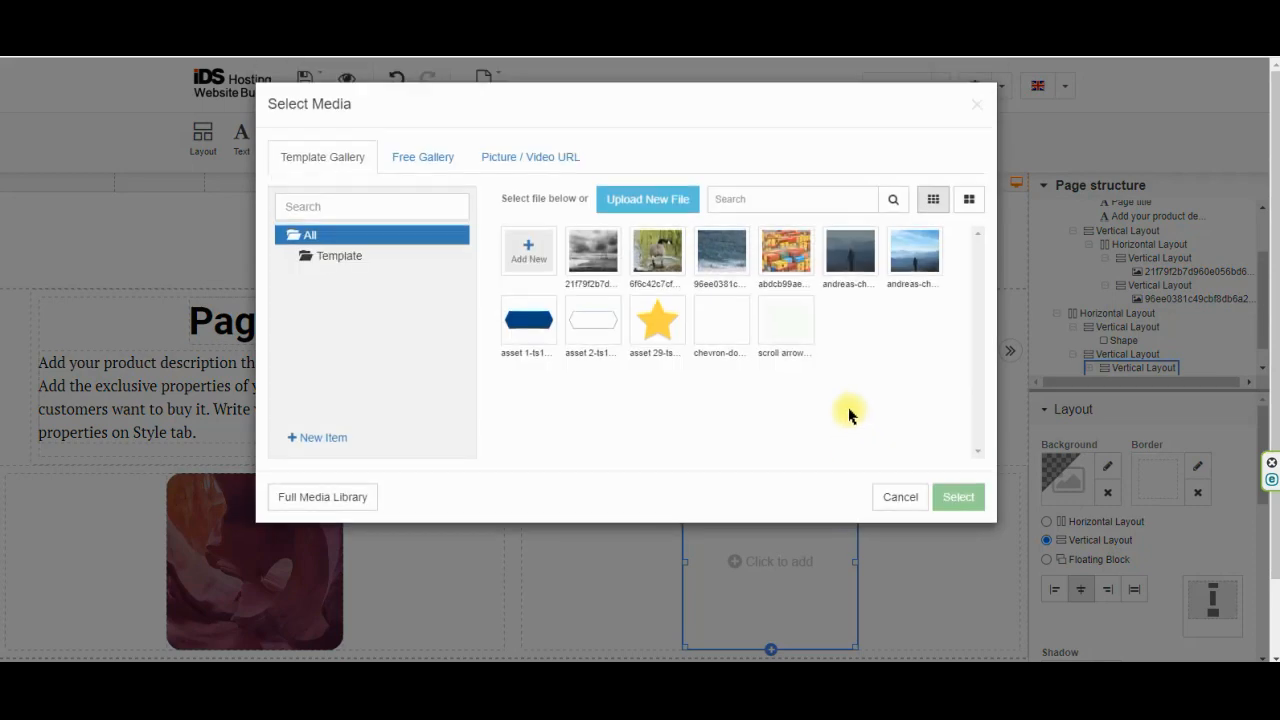
left_click(786, 275)
left_click(957, 498)
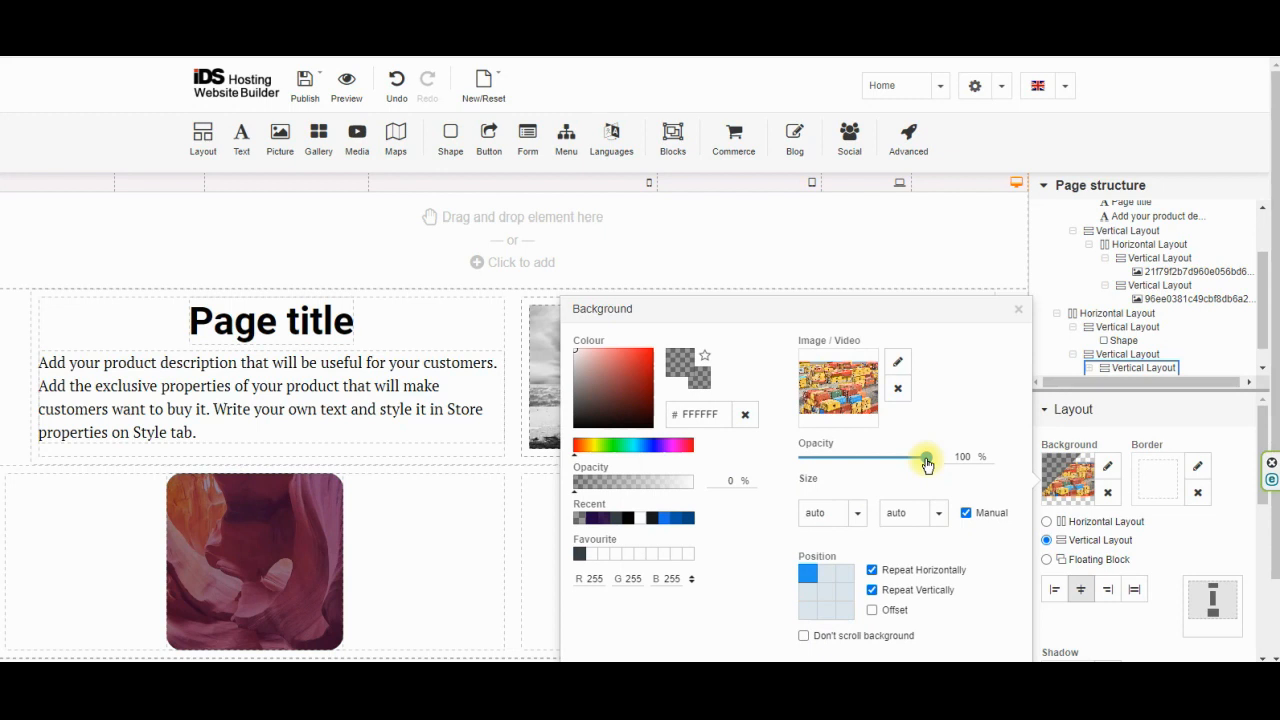
left_click_drag(927, 462, 872, 462)
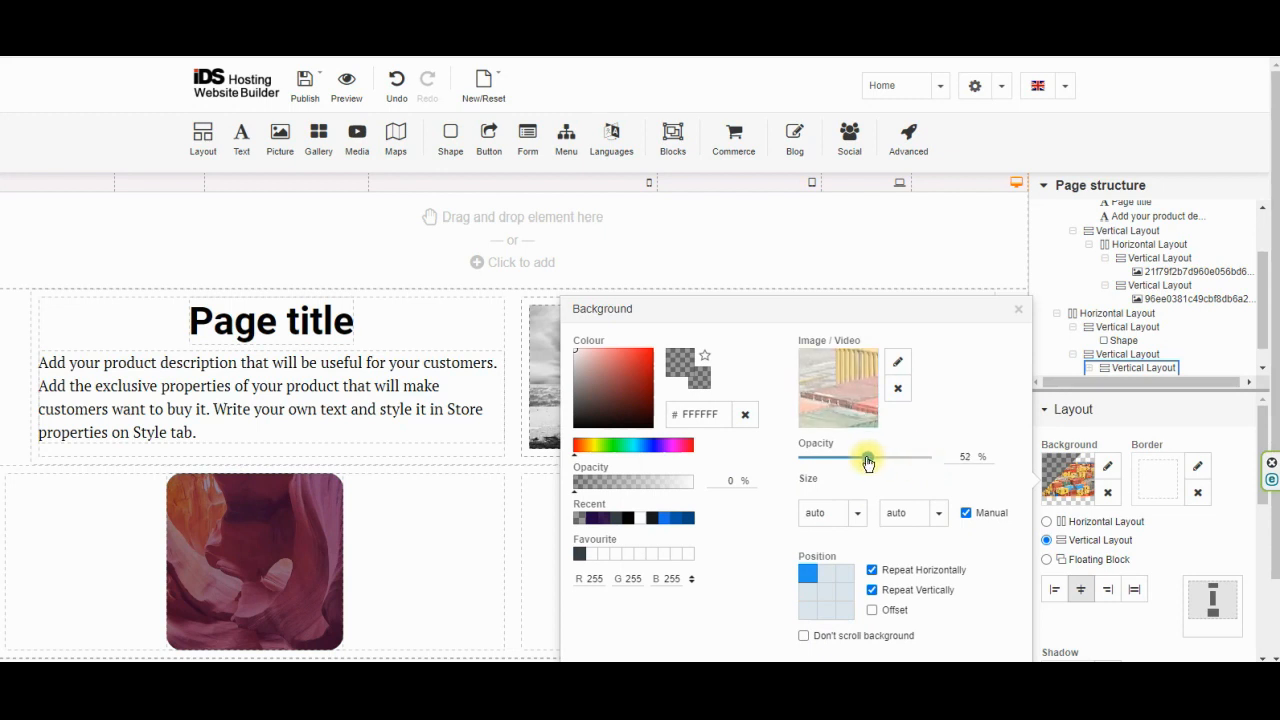
left_click(1019, 316)
left_click(953, 520)
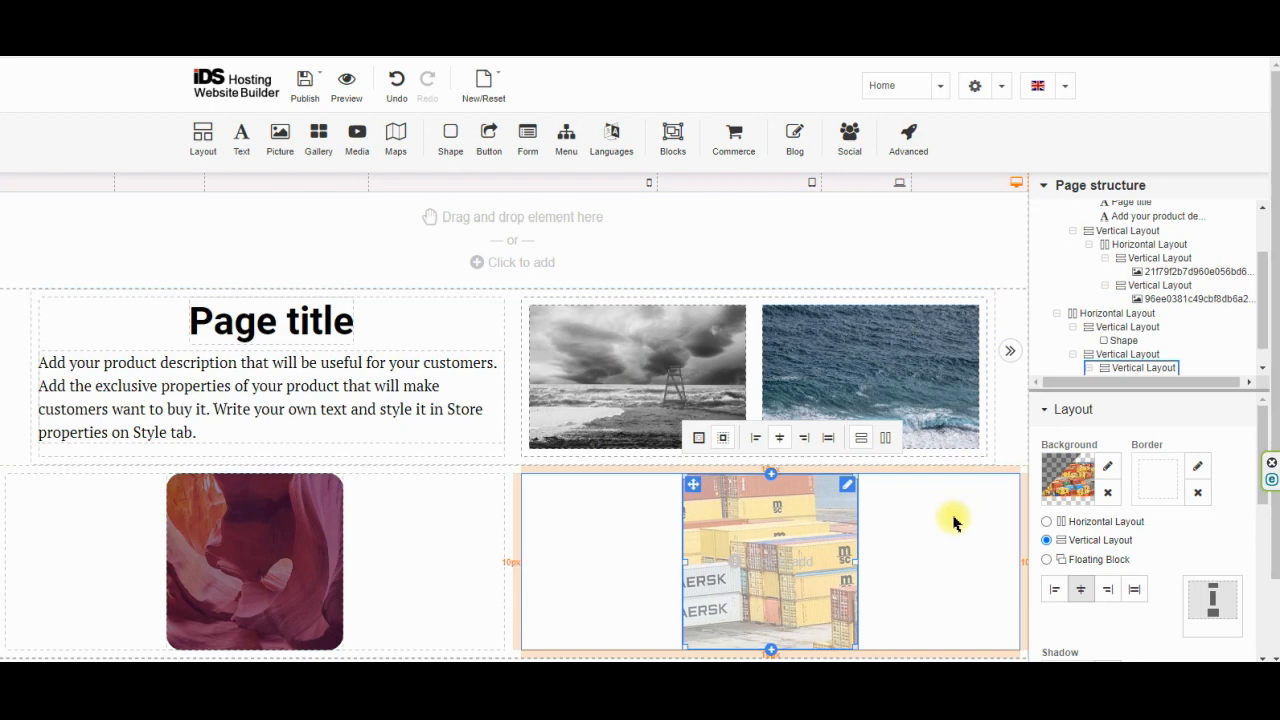
Round all four corners of the layout block's border, using the same corner look as the image shape
left_click(1164, 468)
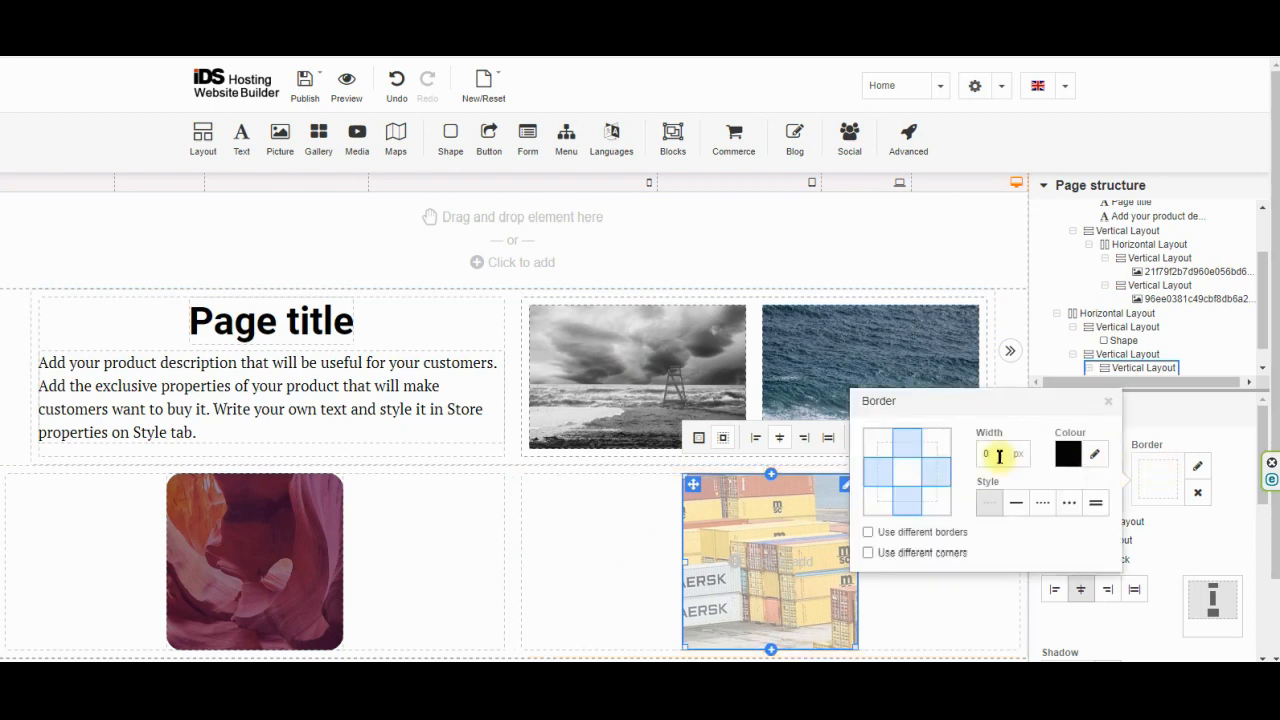
left_click(936, 443)
left_click(1042, 503)
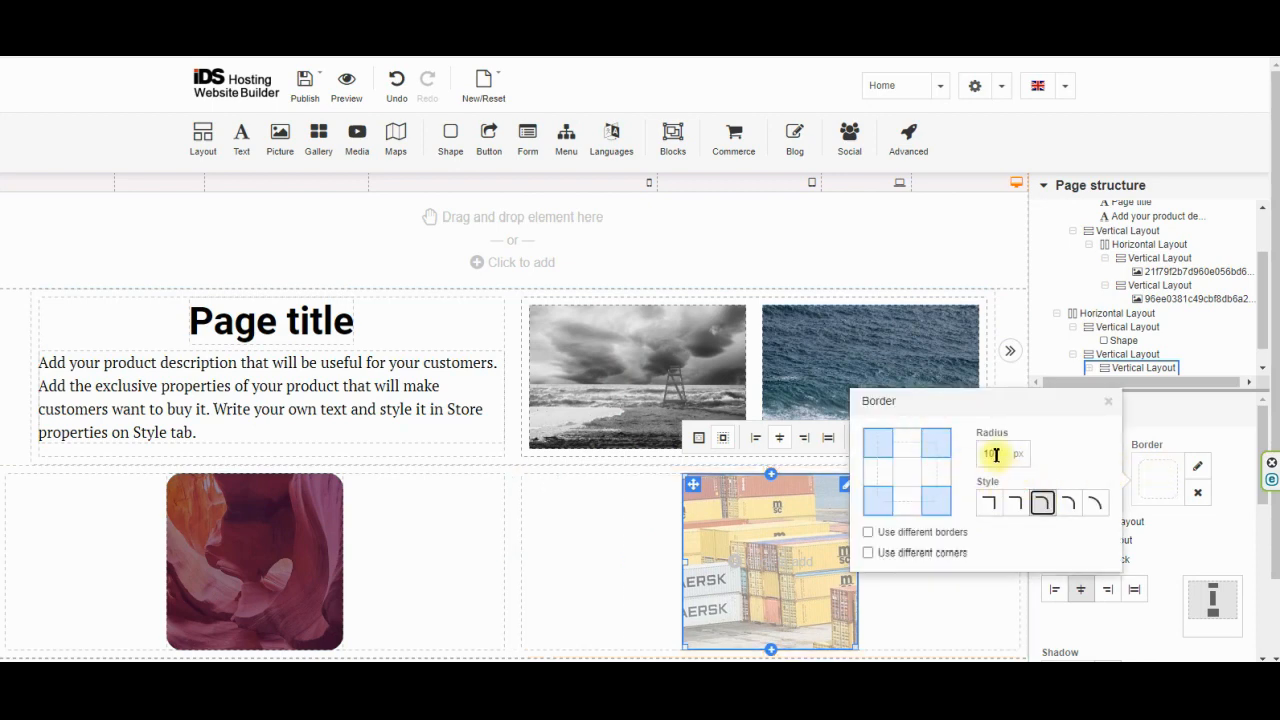
double_click(997, 452)
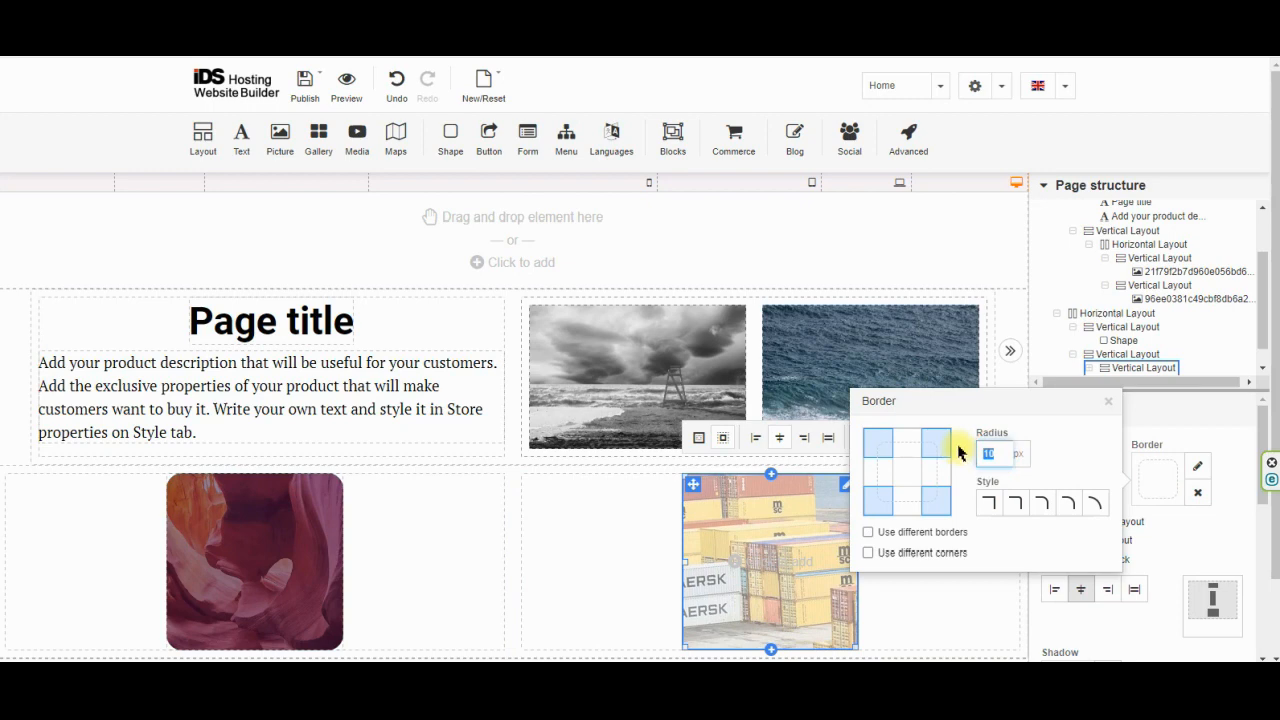
left_click(1107, 403)
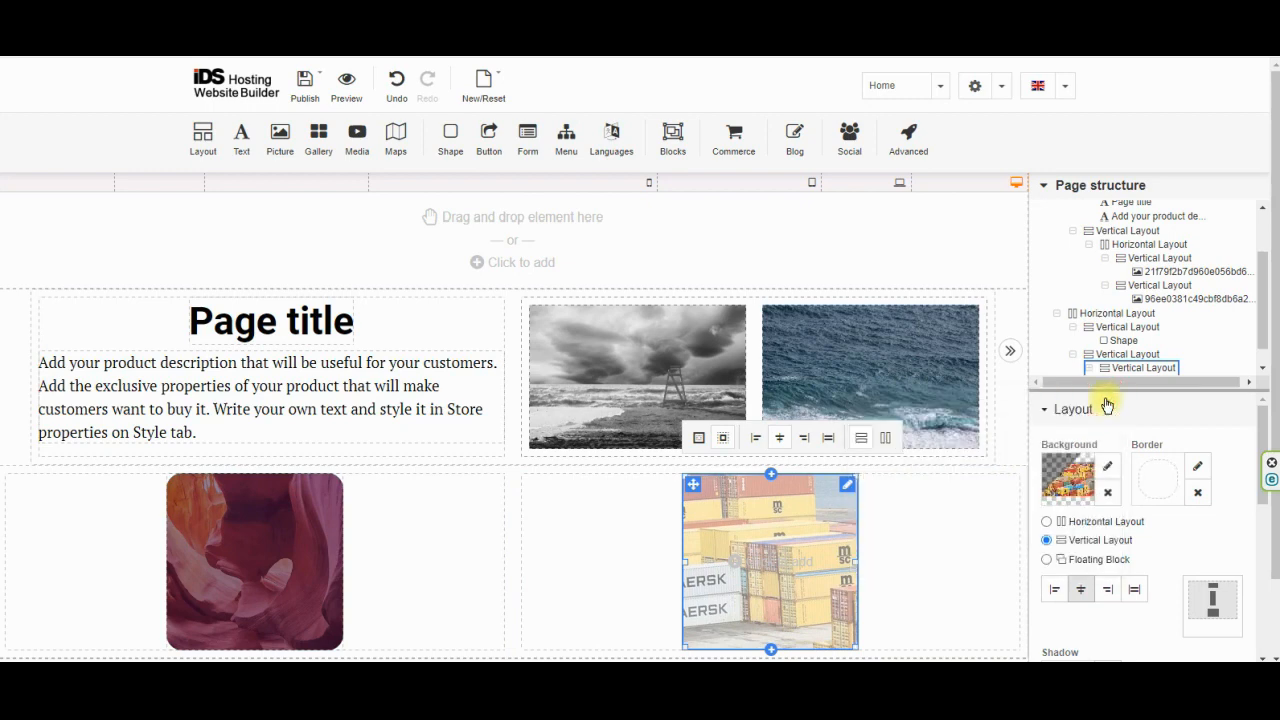
left_click(920, 518)
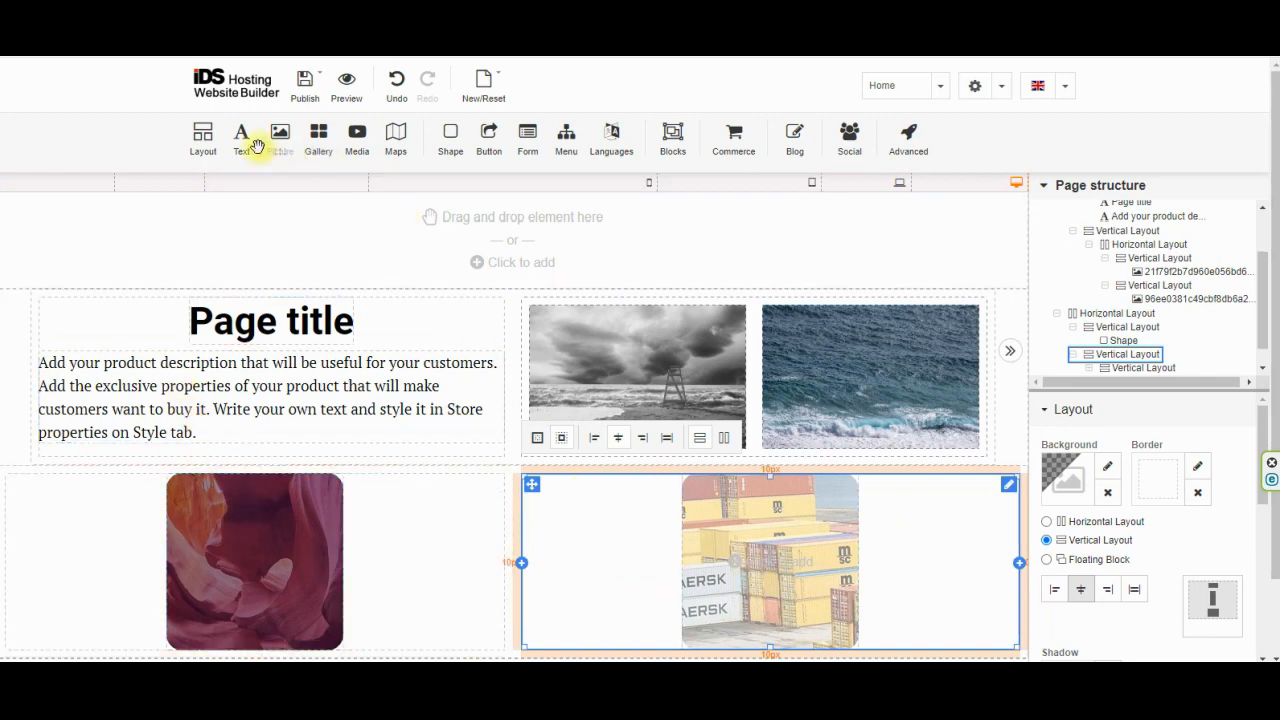
Place the thin grey "Page title" text inside the layout block with the container photo
left_click_drag(242, 138, 750, 545)
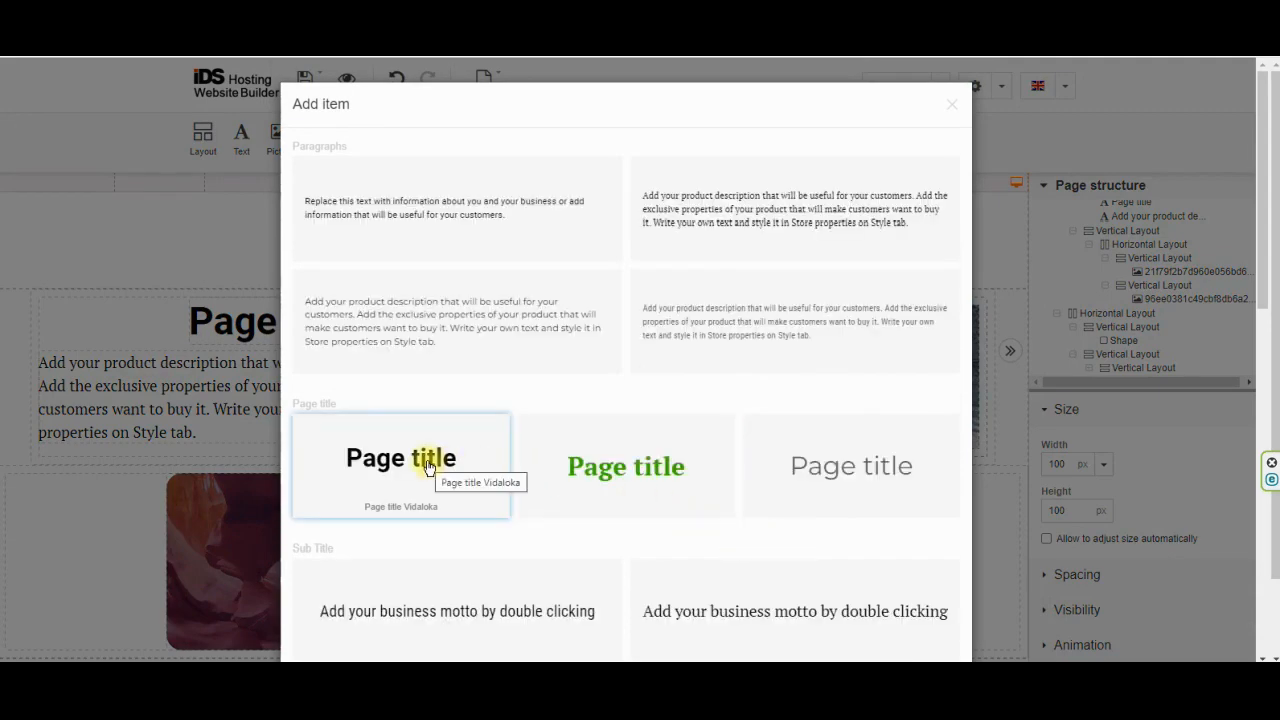
left_click(860, 477)
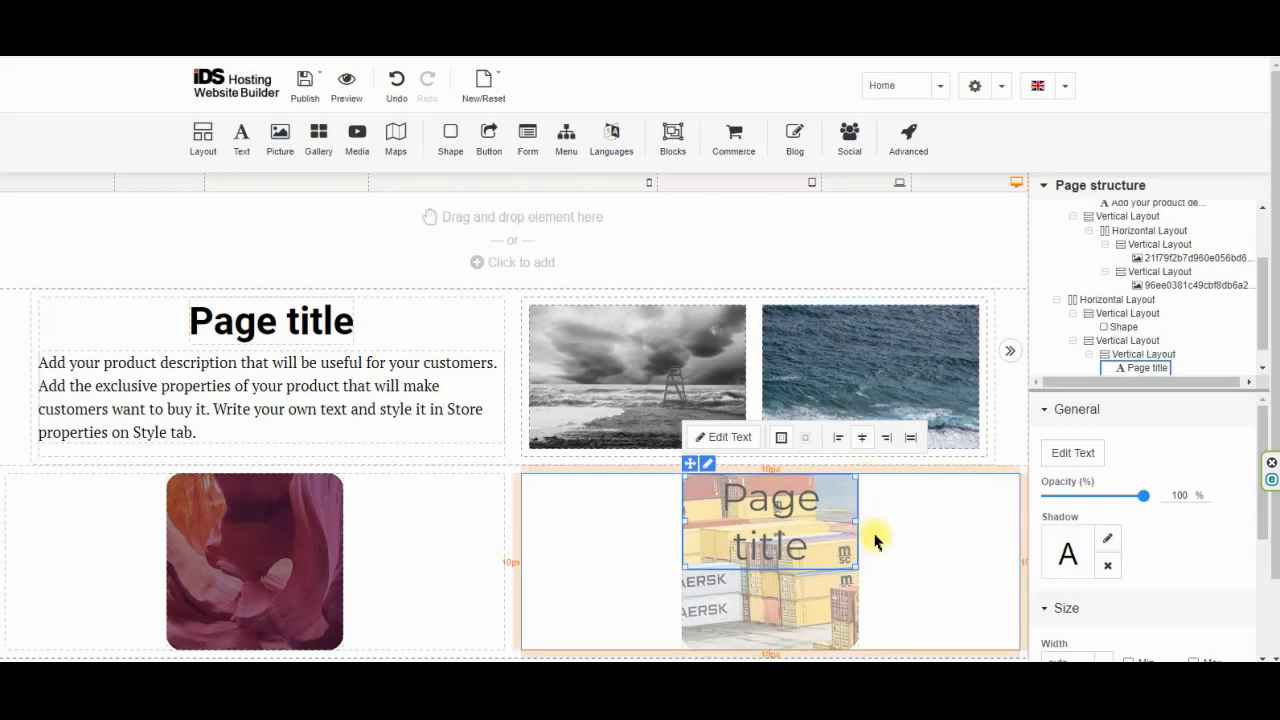
Copy the hex code of the background colour from the rounded image shape in the first column
left_click(931, 570)
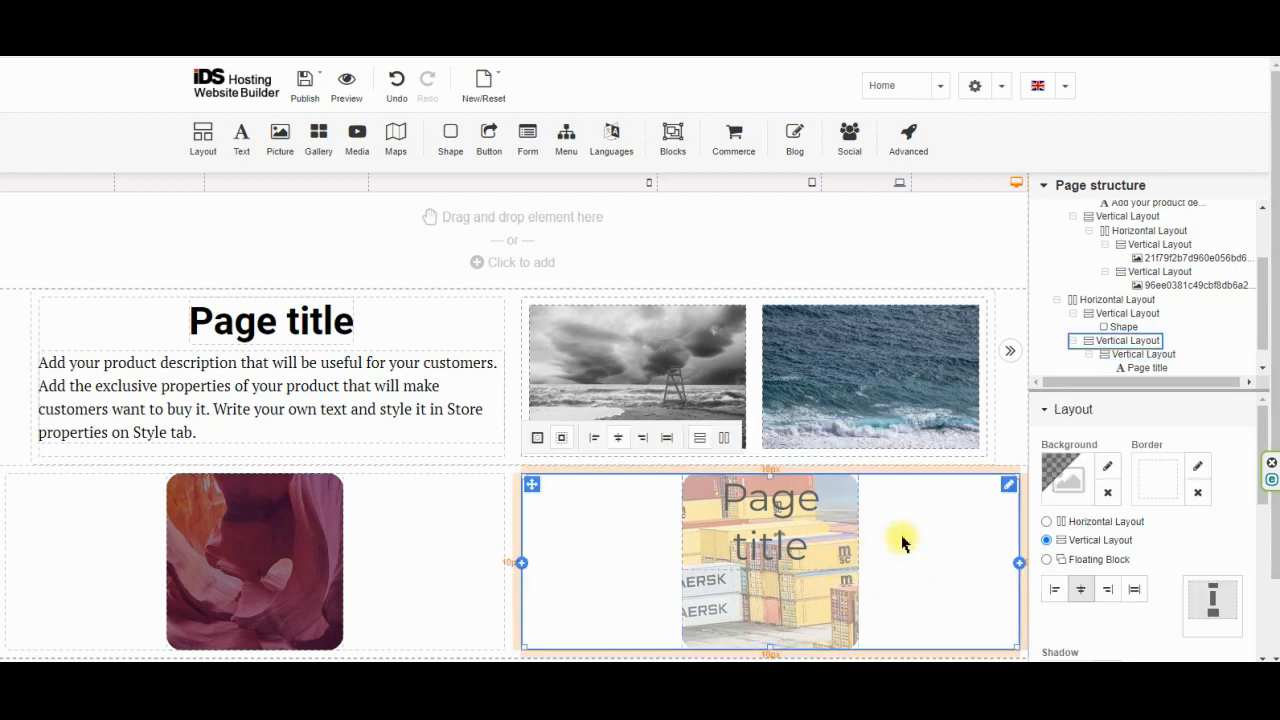
left_click(243, 523)
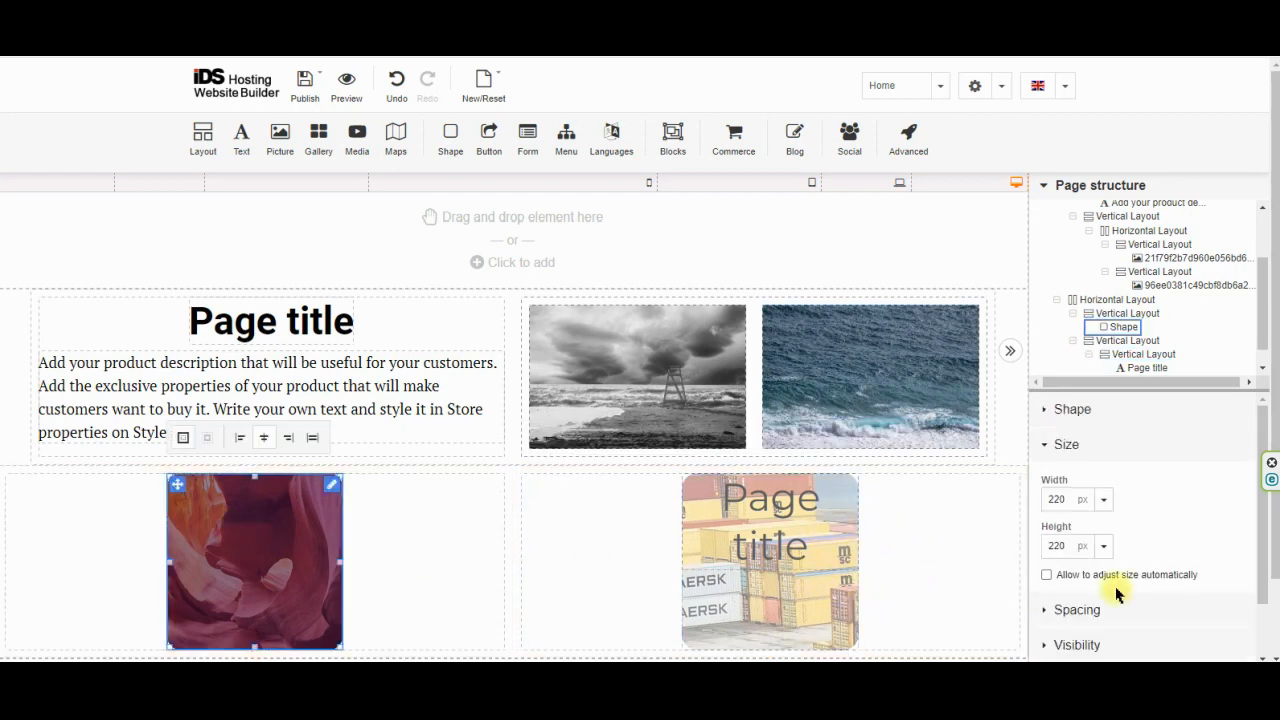
left_click(1068, 409)
left_click(1066, 476)
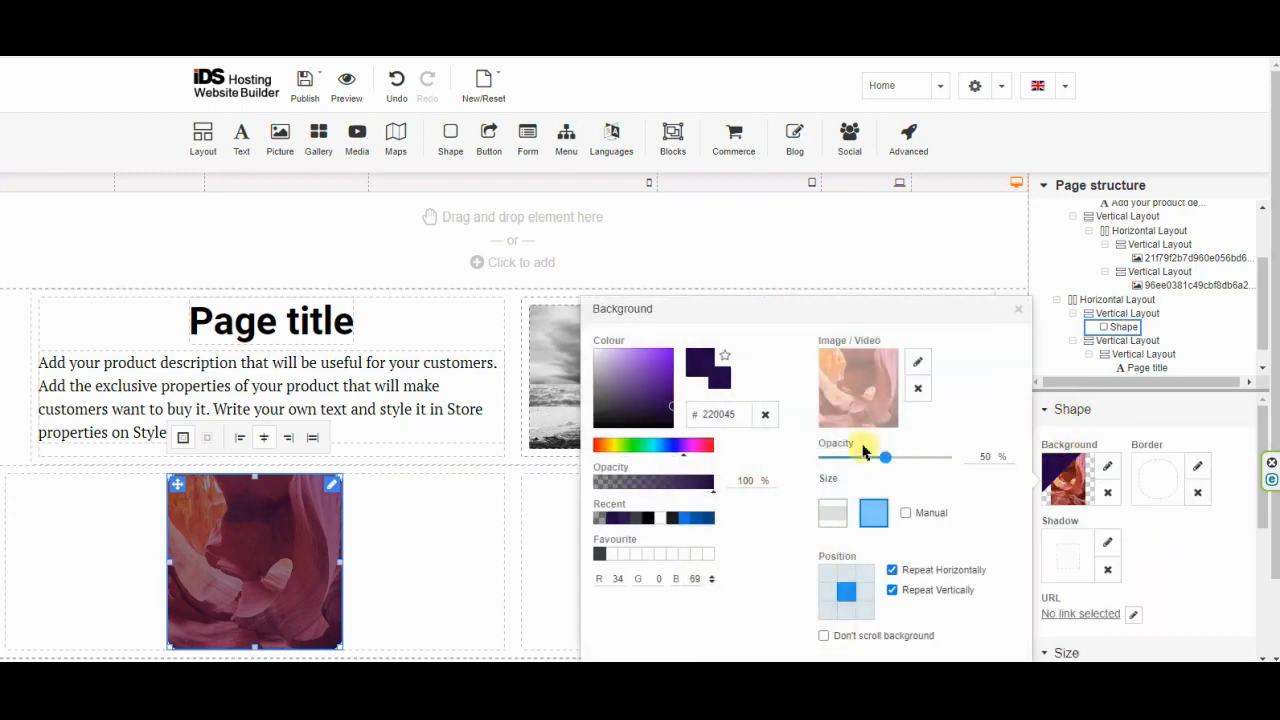
left_click(739, 421)
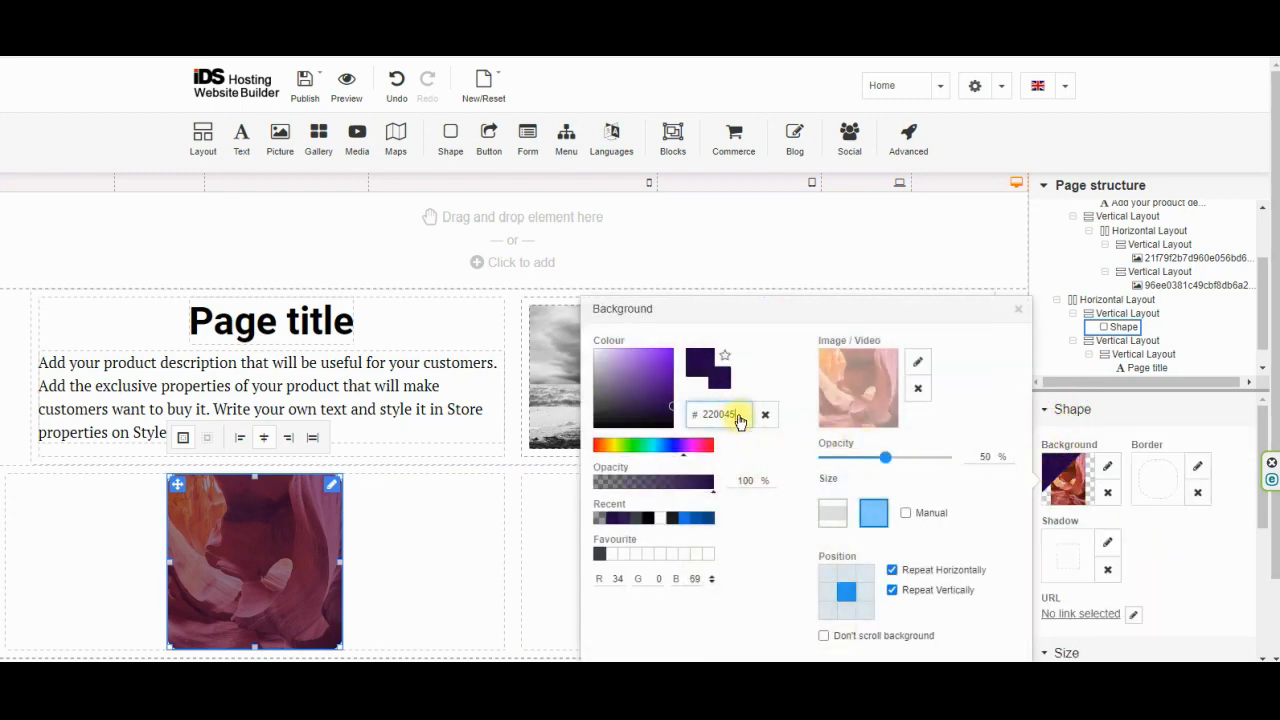
double_click(737, 421)
right_click(732, 421)
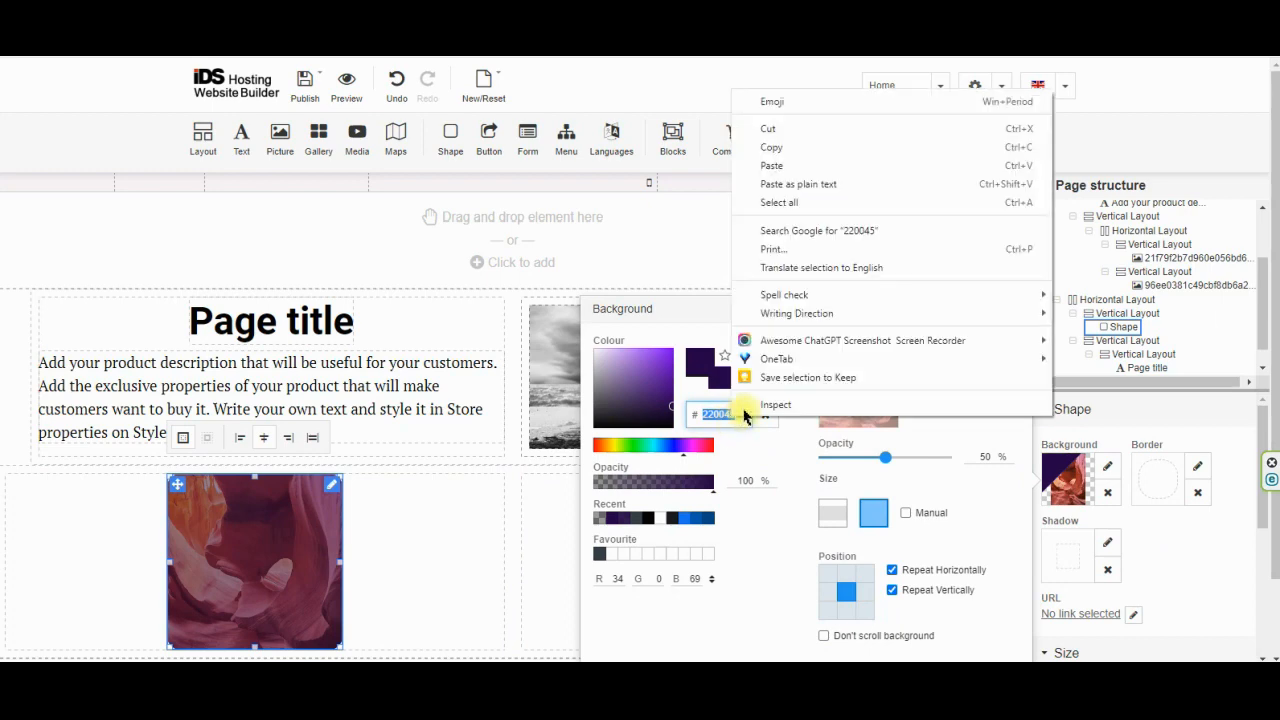
left_click(778, 150)
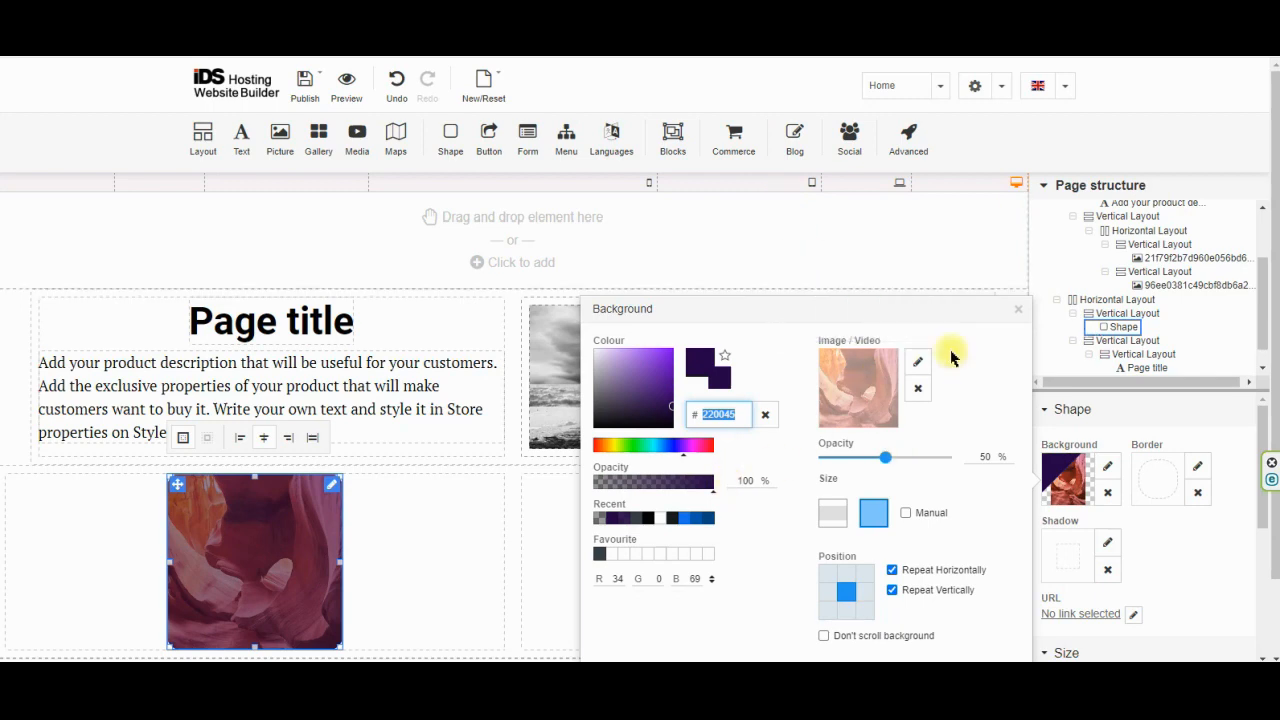
left_click(1018, 309)
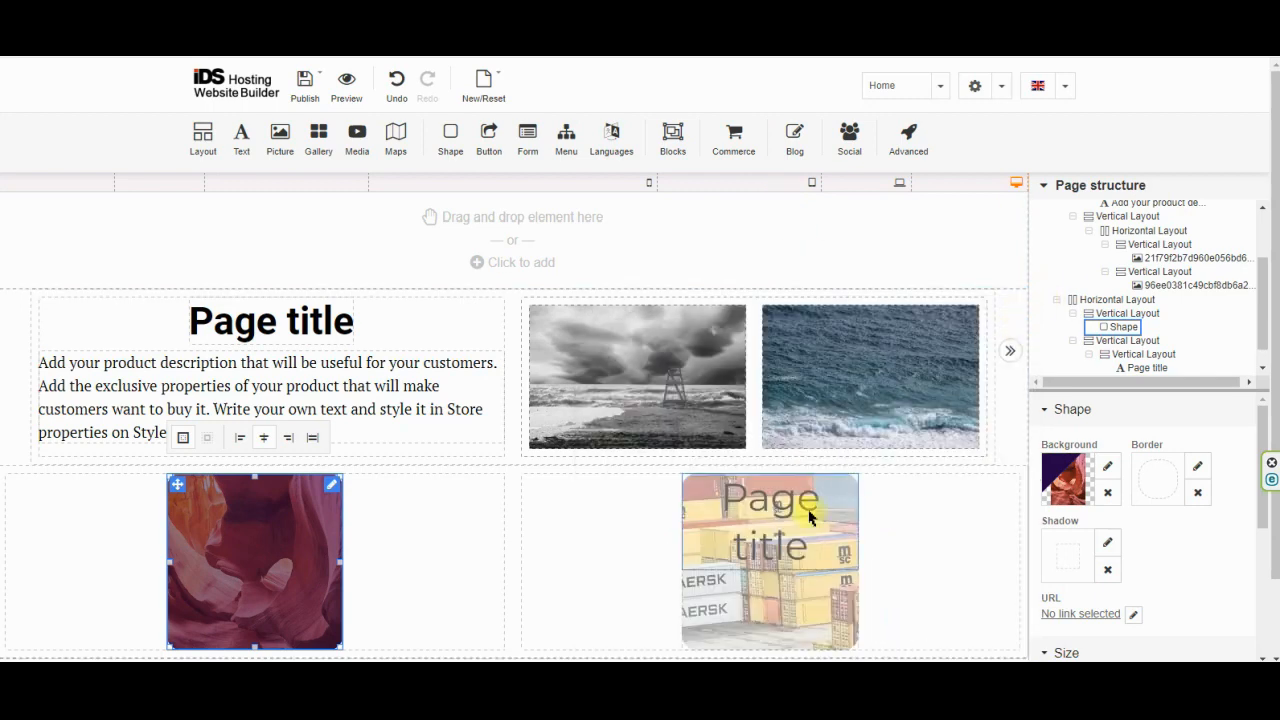
Set the background colour of the layout block with the container photo to #220045 using the copied hex code
left_click(808, 585)
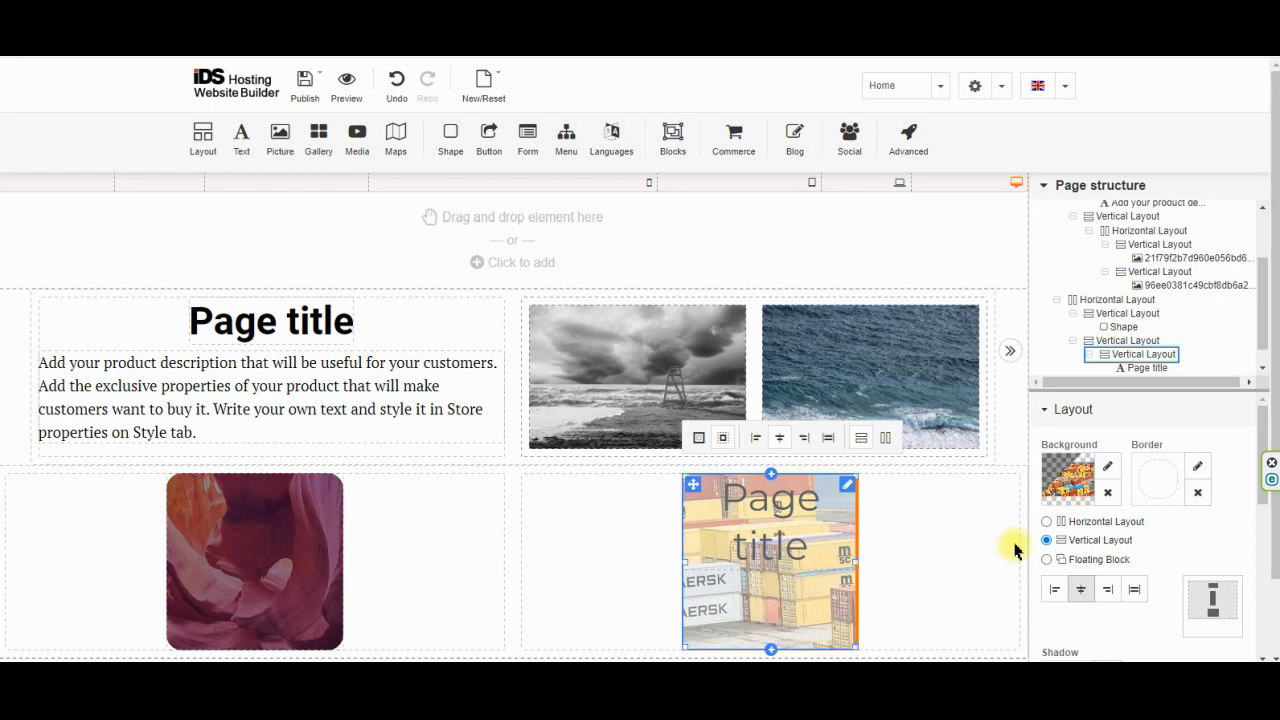
left_click(1083, 480)
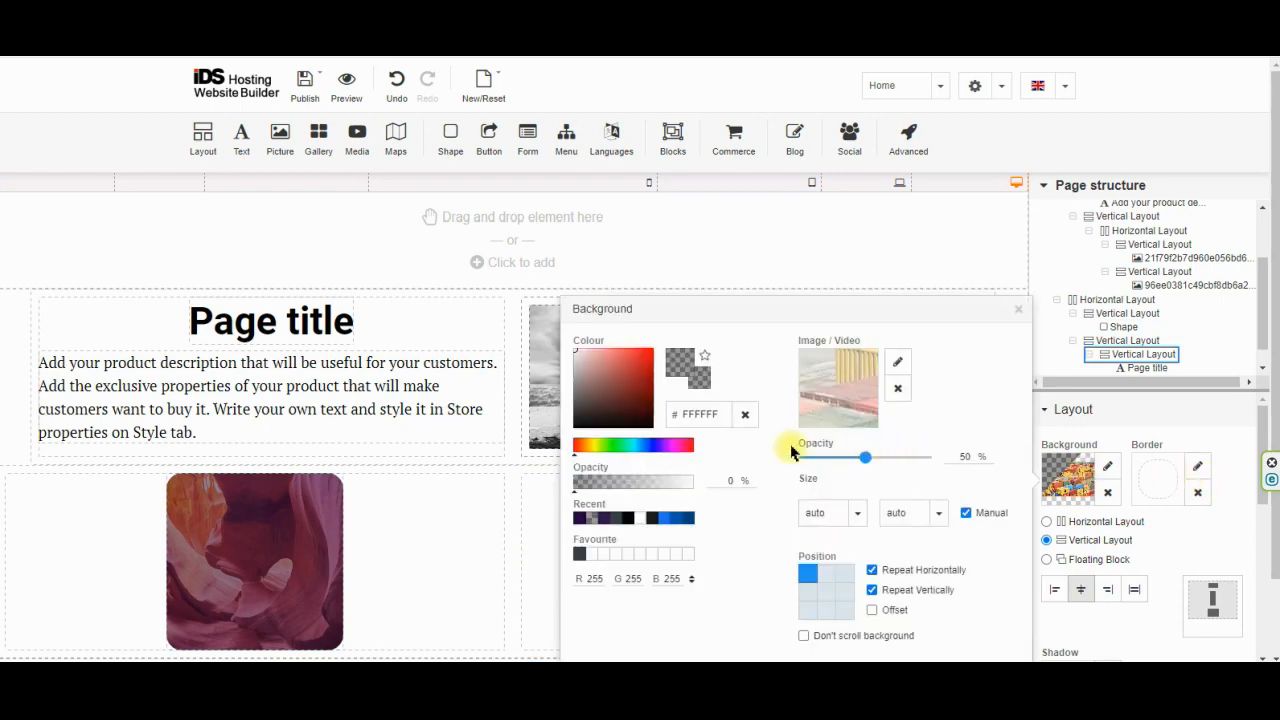
double_click(723, 415)
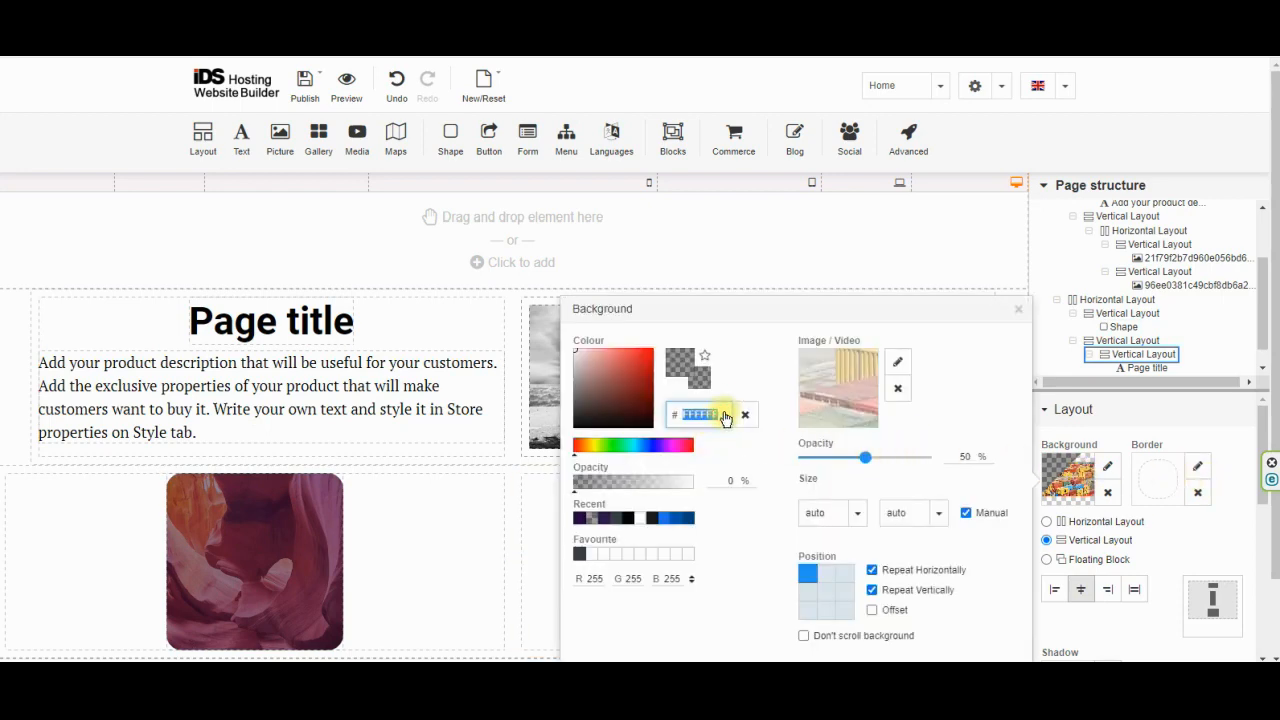
key("ctrl+v")
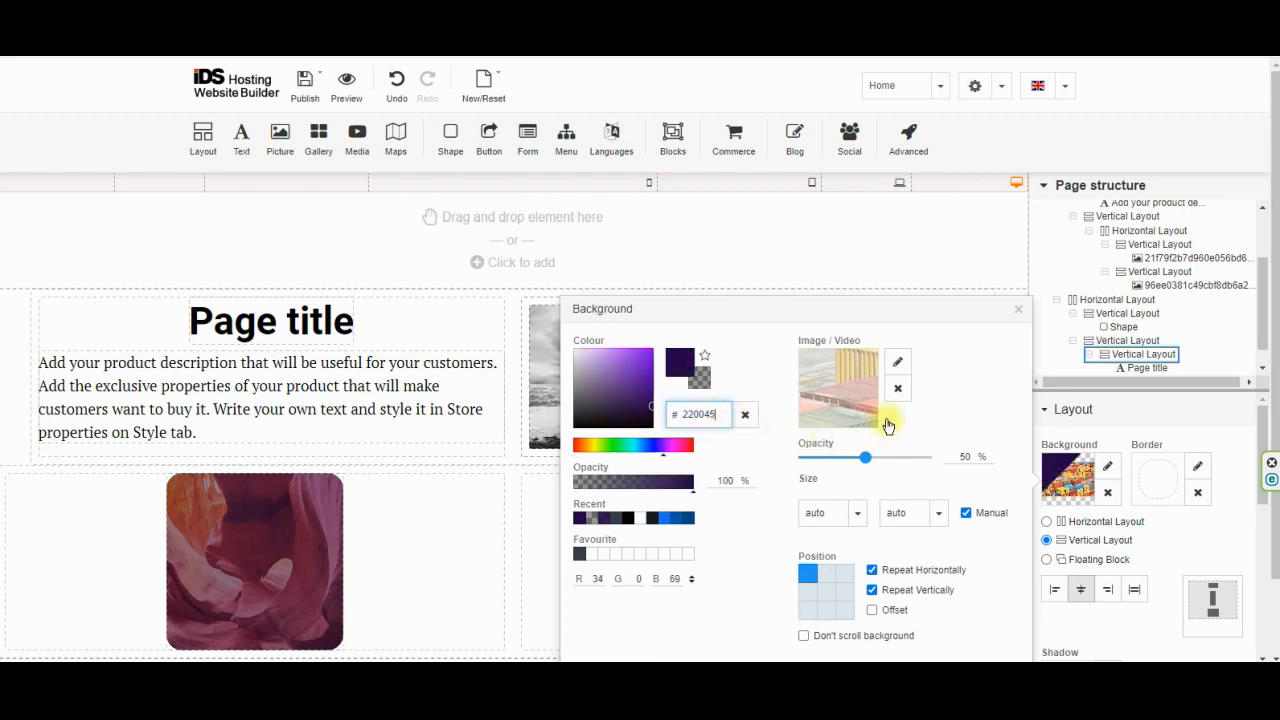
left_click(541, 590)
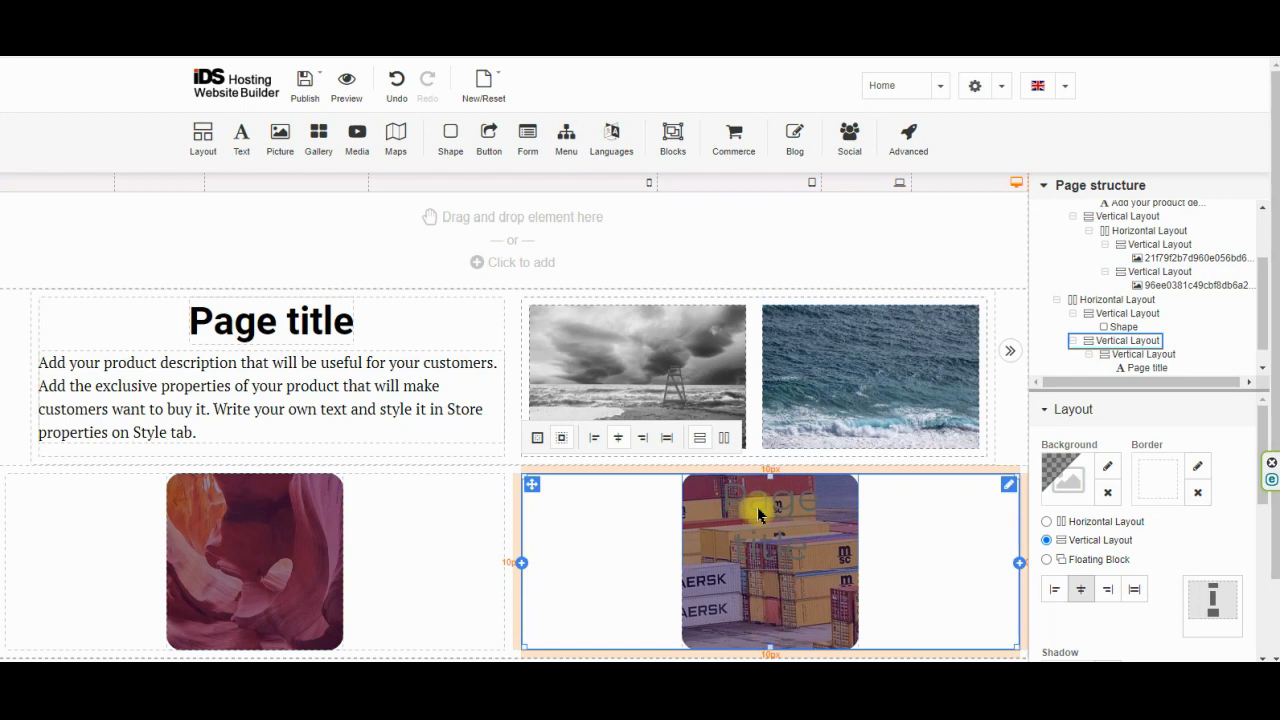
Add the green "100% money back guarantee" text button below the product description in the upper section's first column
scroll(758, 514, "down", 1)
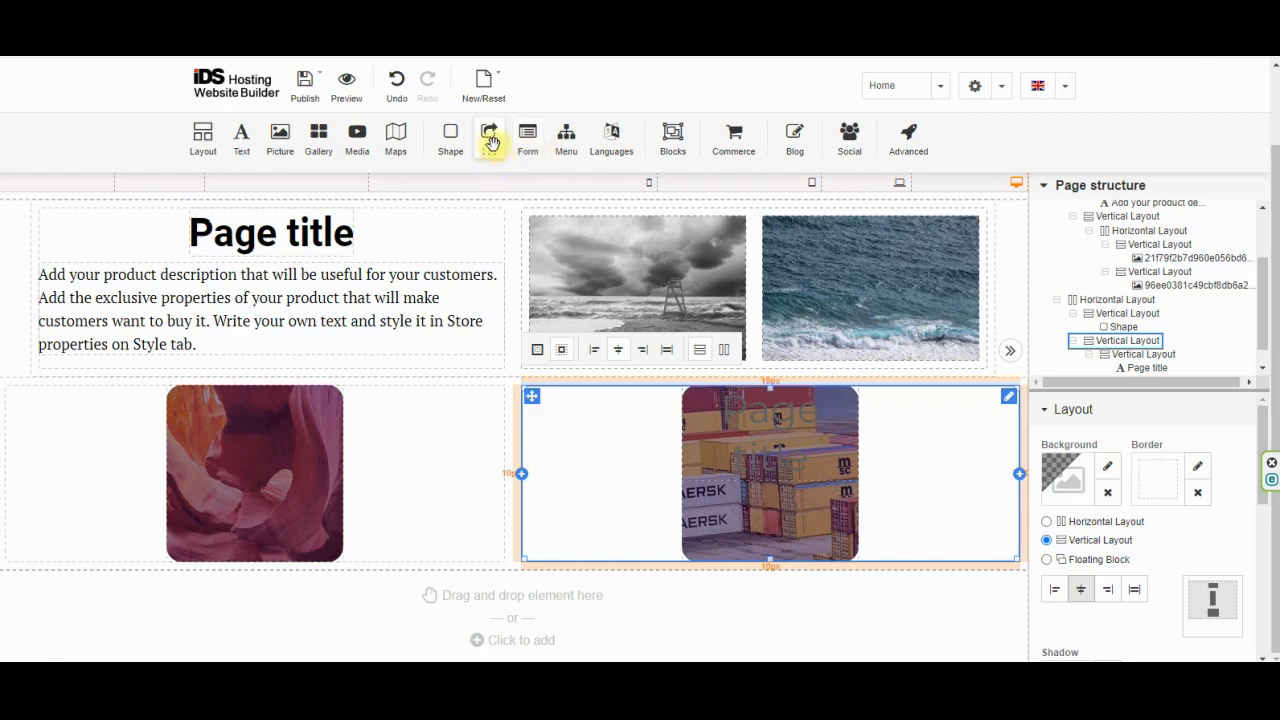
left_click_drag(491, 143, 254, 340)
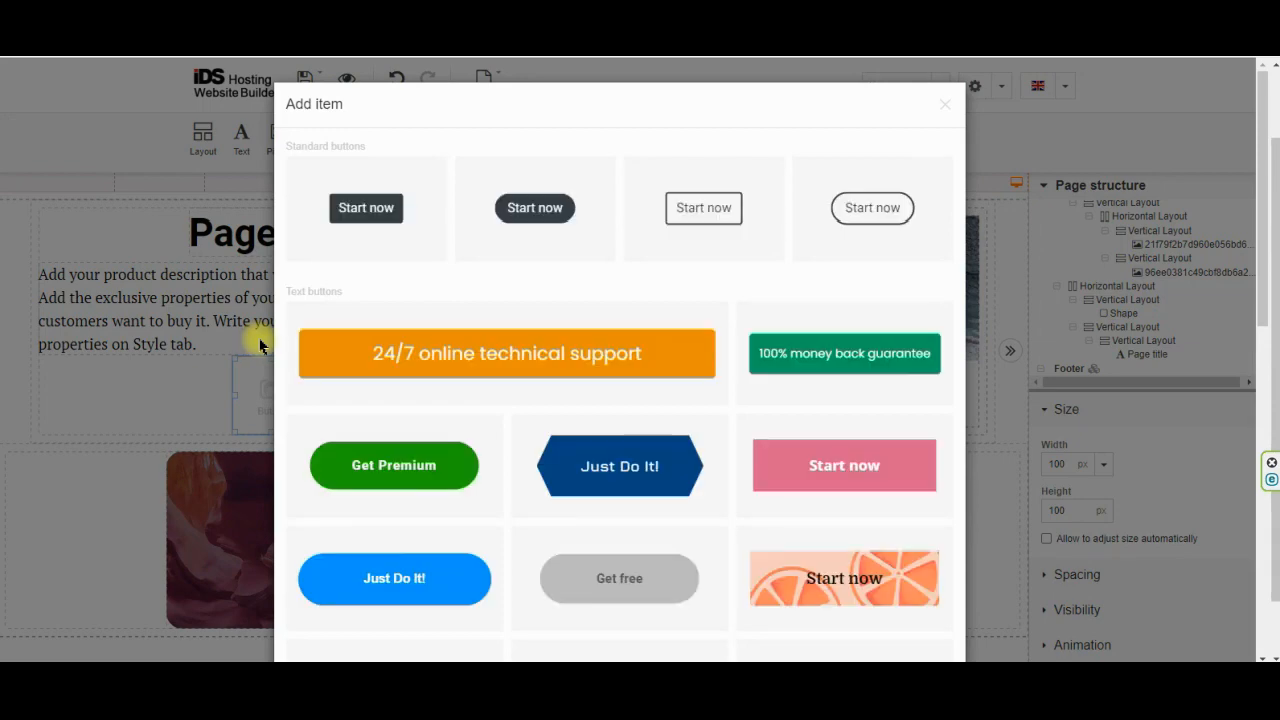
scroll(560, 383, "down", 4)
scroll(563, 387, "down", 4)
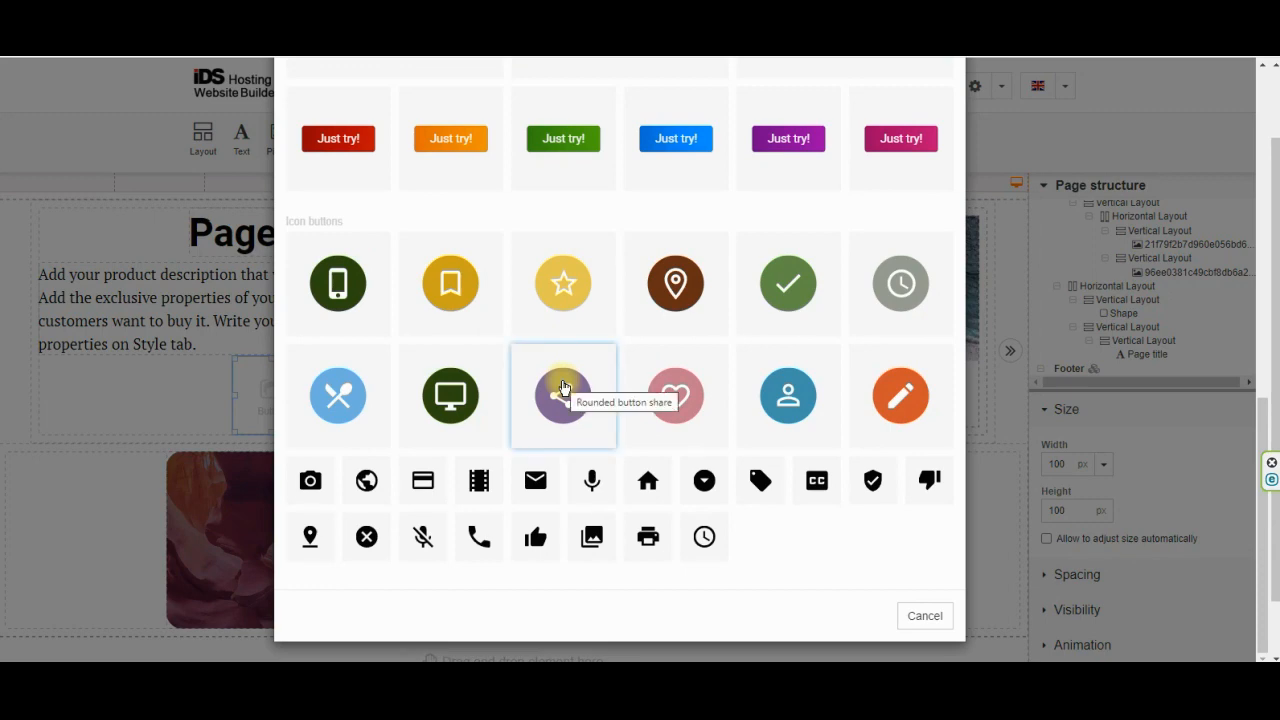
scroll(563, 395, "up", 8)
scroll(563, 396, "up", 1)
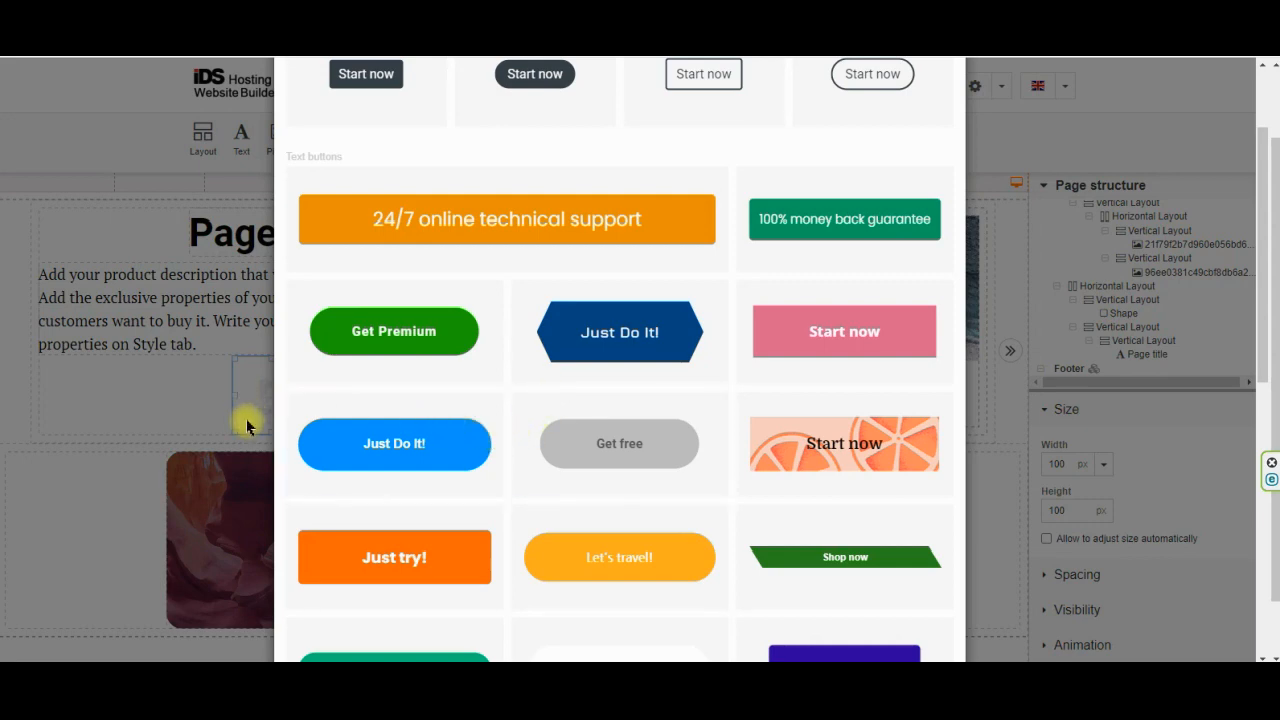
scroll(451, 443, "up", 1)
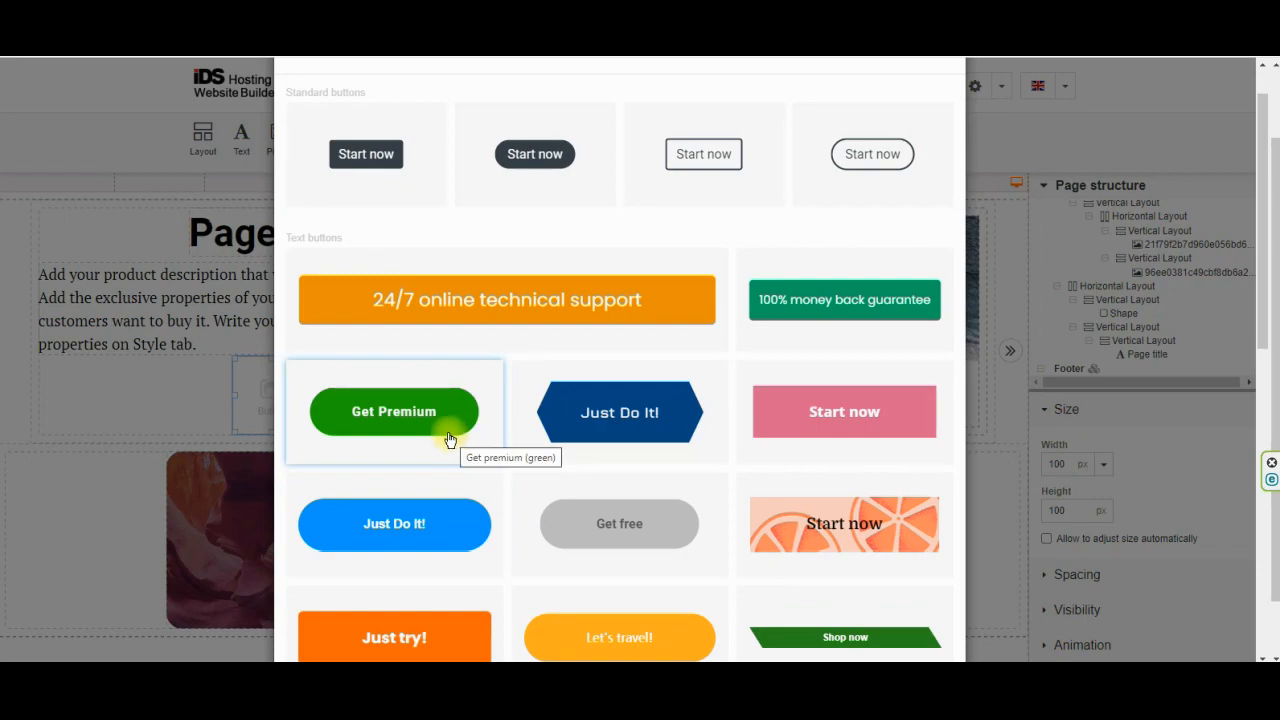
scroll(450, 440, "up", 1)
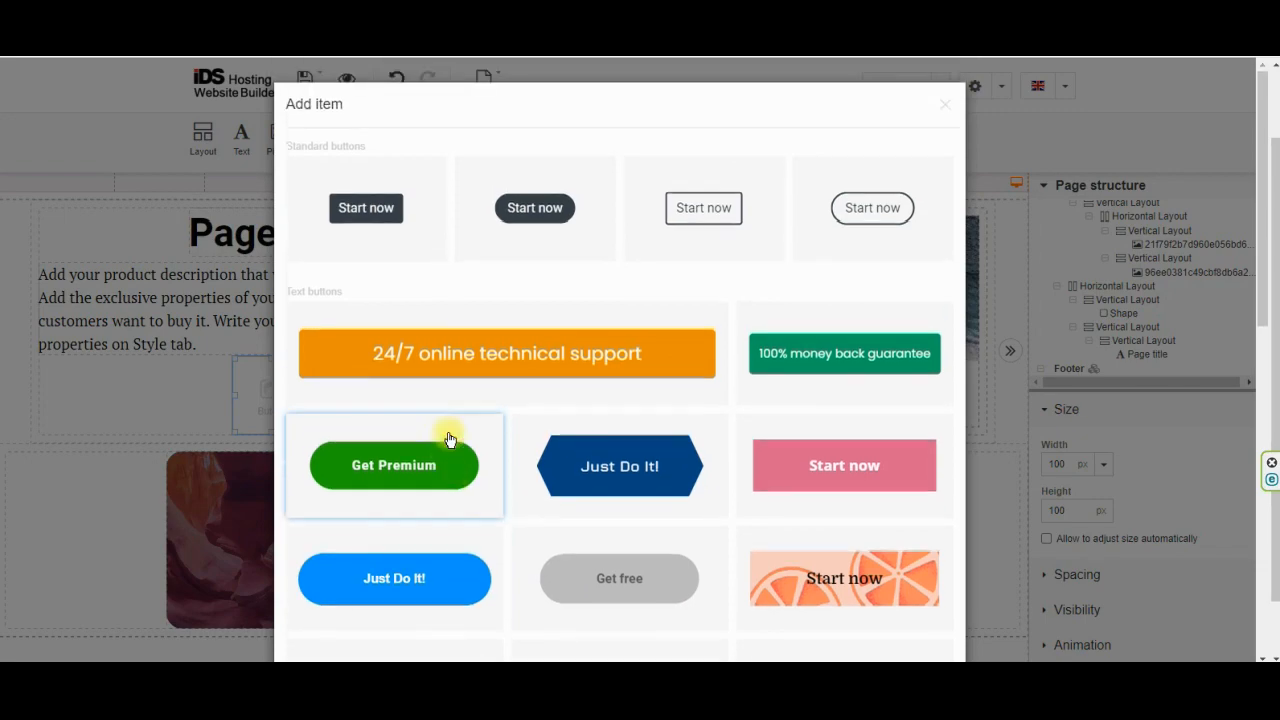
left_click(829, 366)
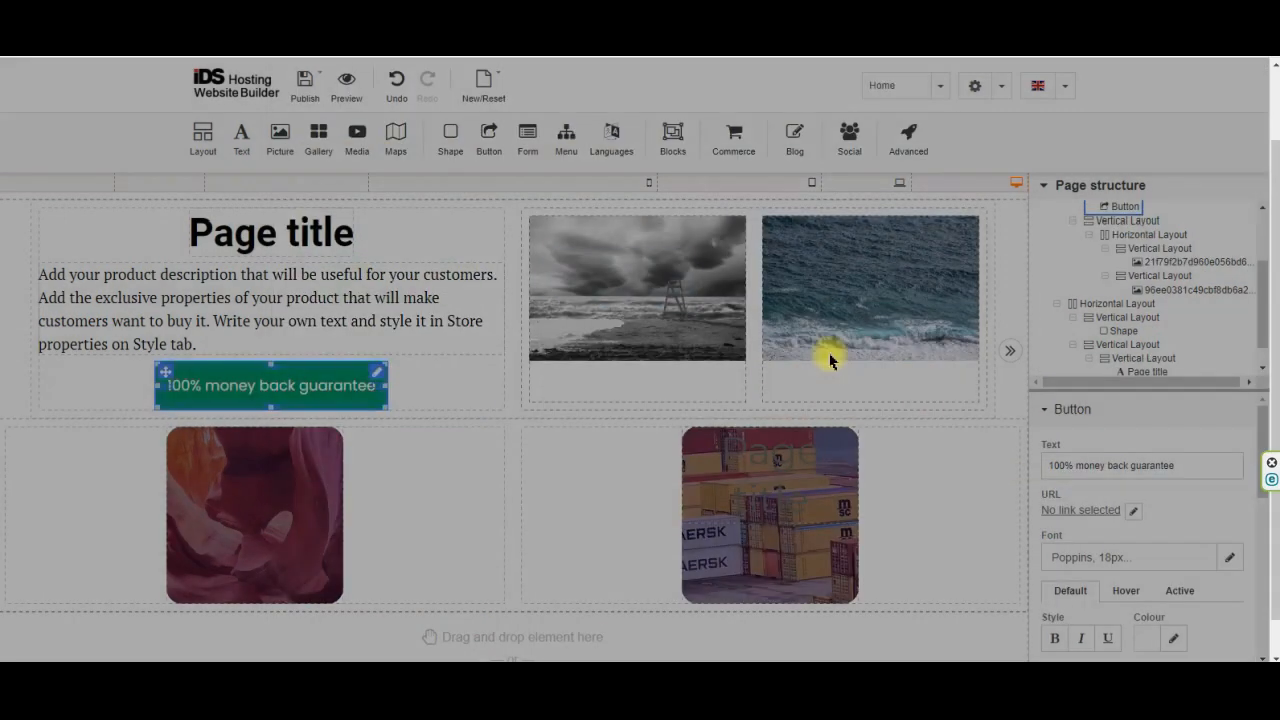
left_click(461, 398)
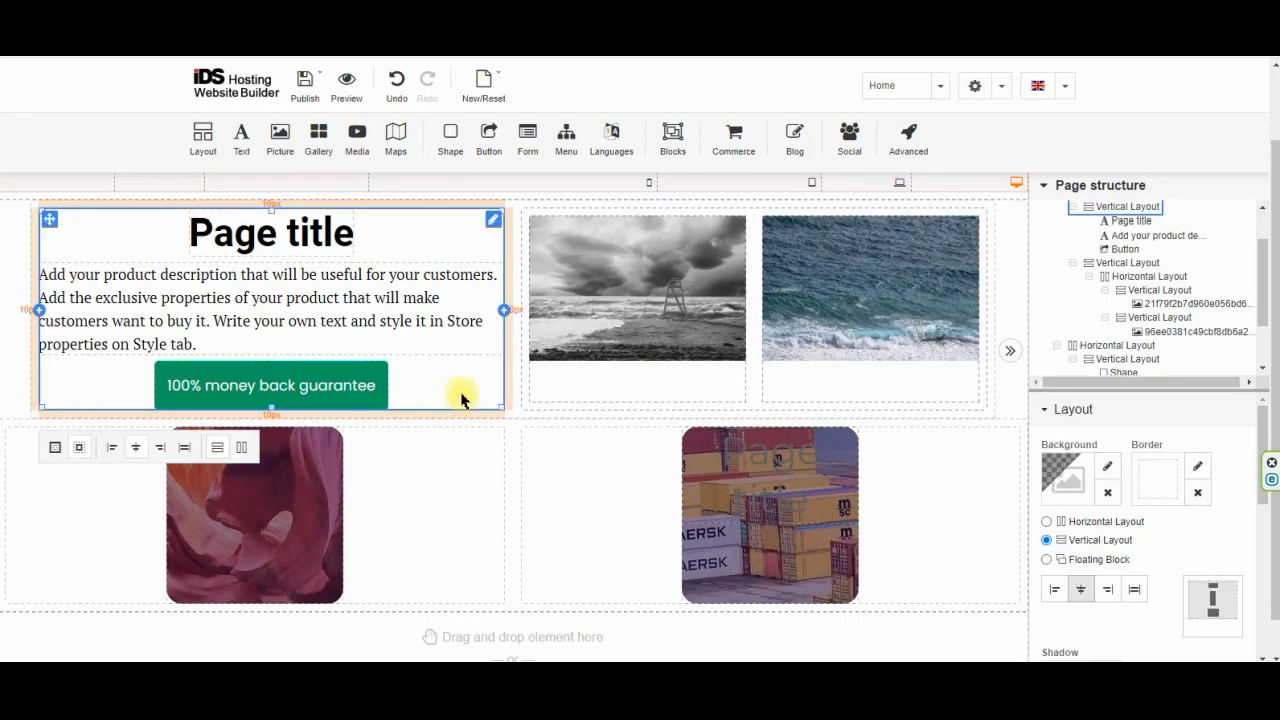
Link the green button to the web address "#"
left_click(354, 384)
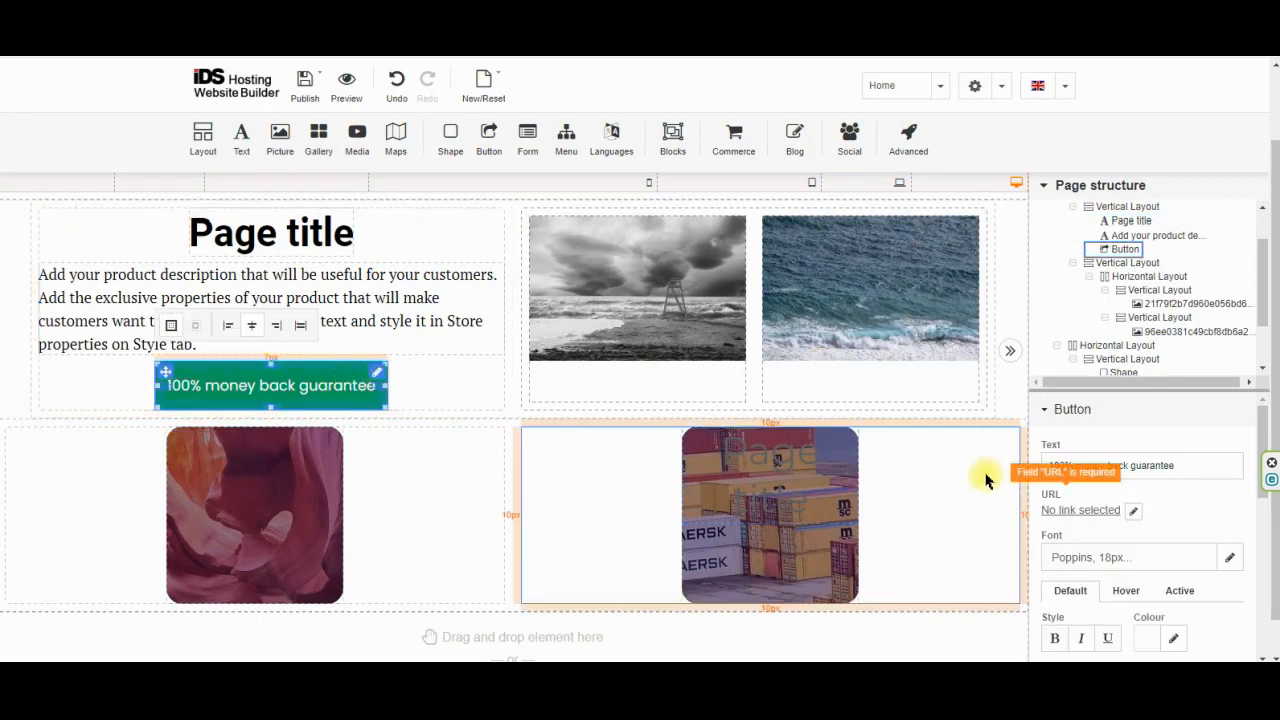
left_click(1051, 409)
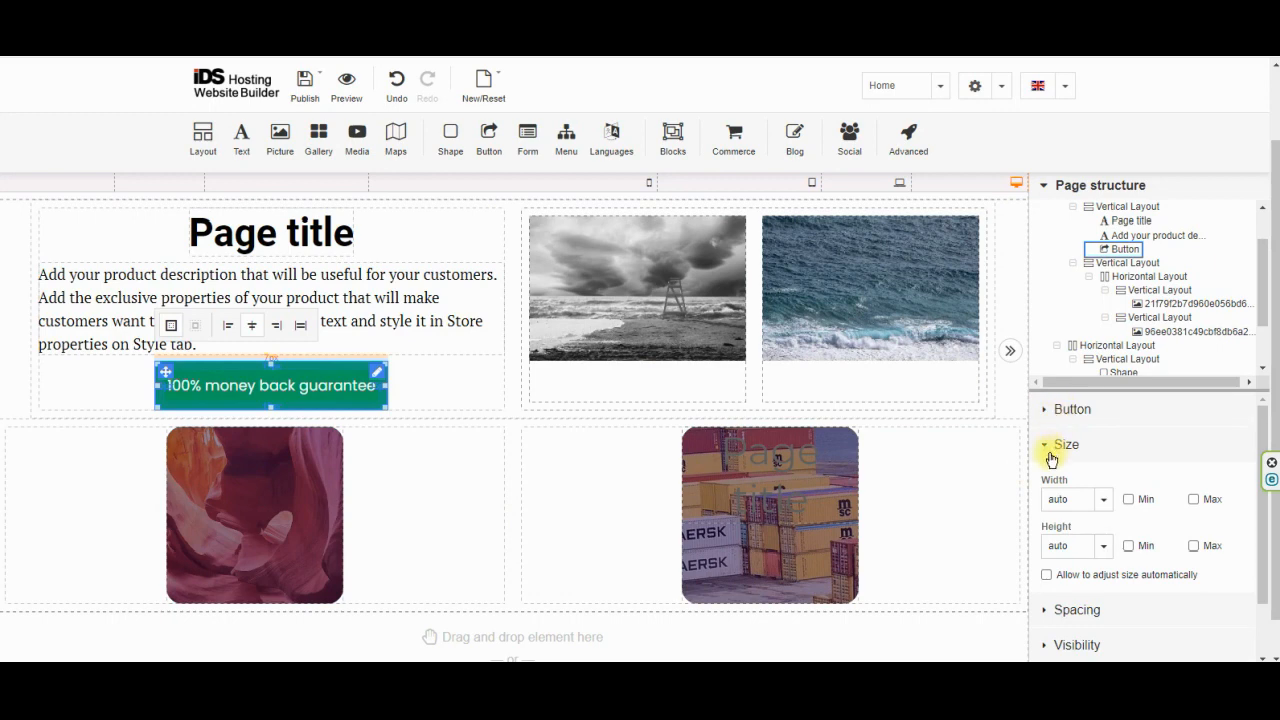
left_click(1052, 447)
left_click(1076, 410)
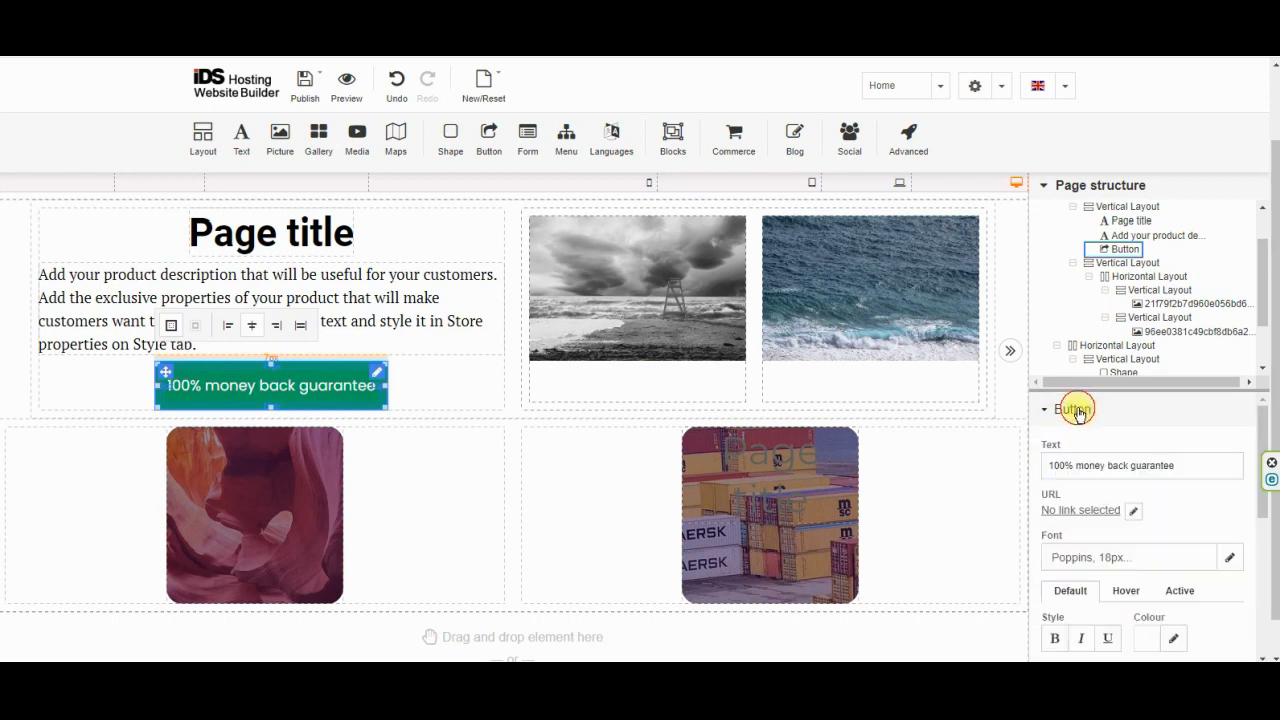
left_click(1214, 466)
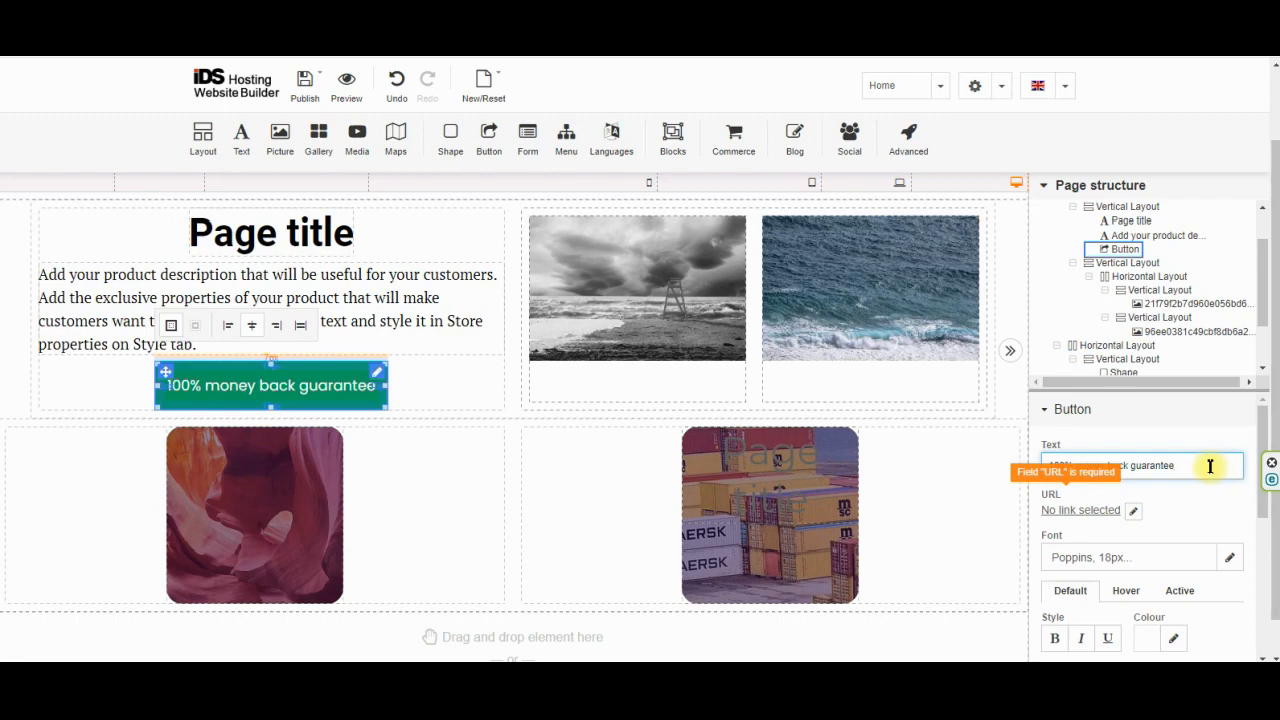
left_click(1080, 511)
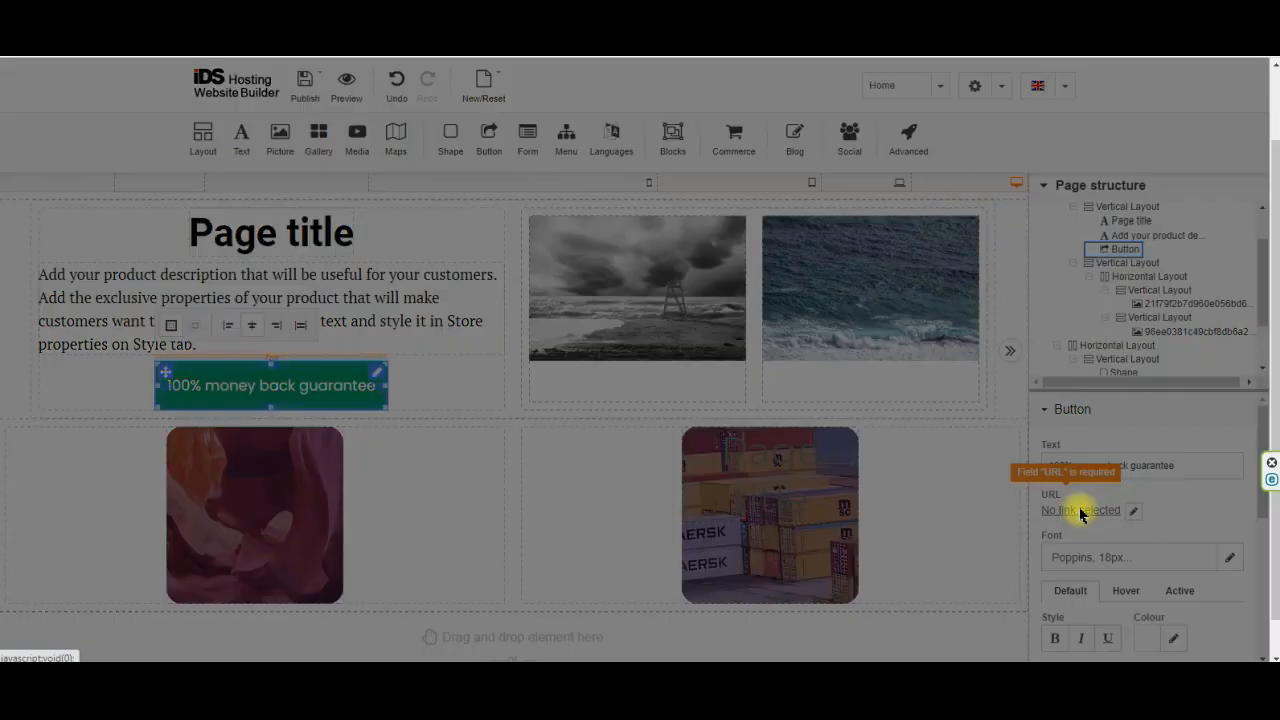
left_click(523, 208)
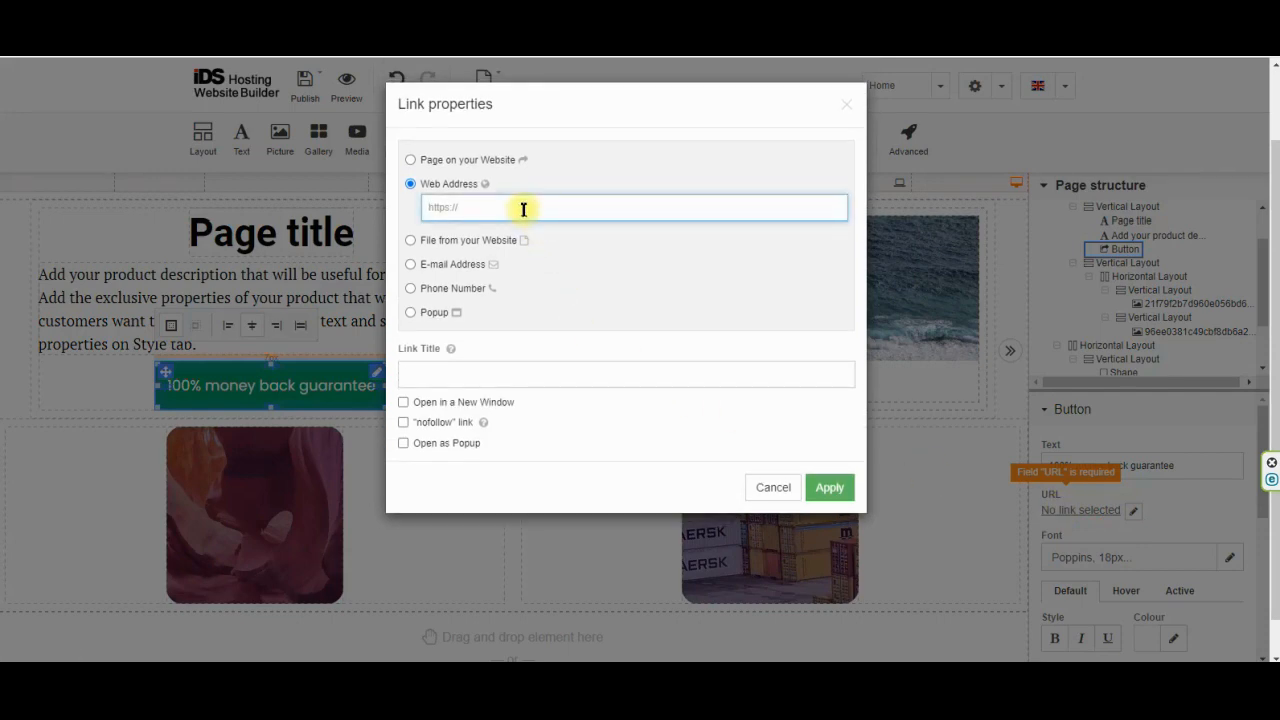
type("#")
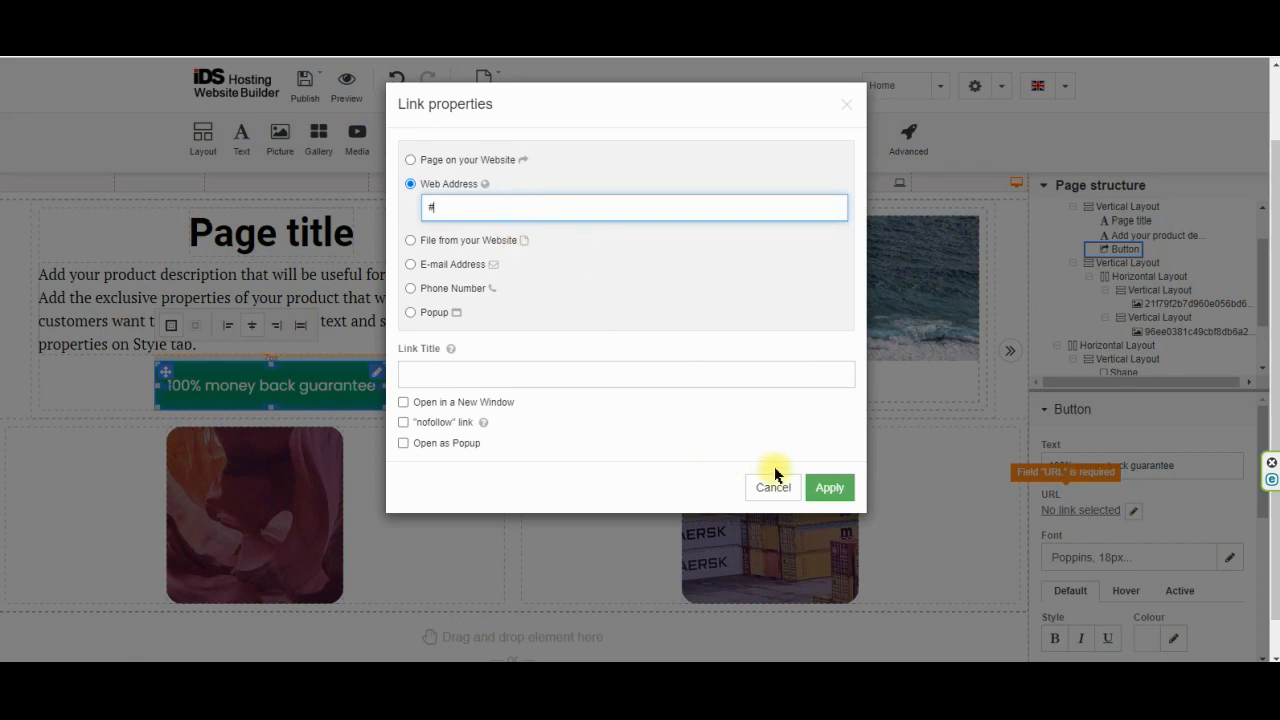
left_click(822, 487)
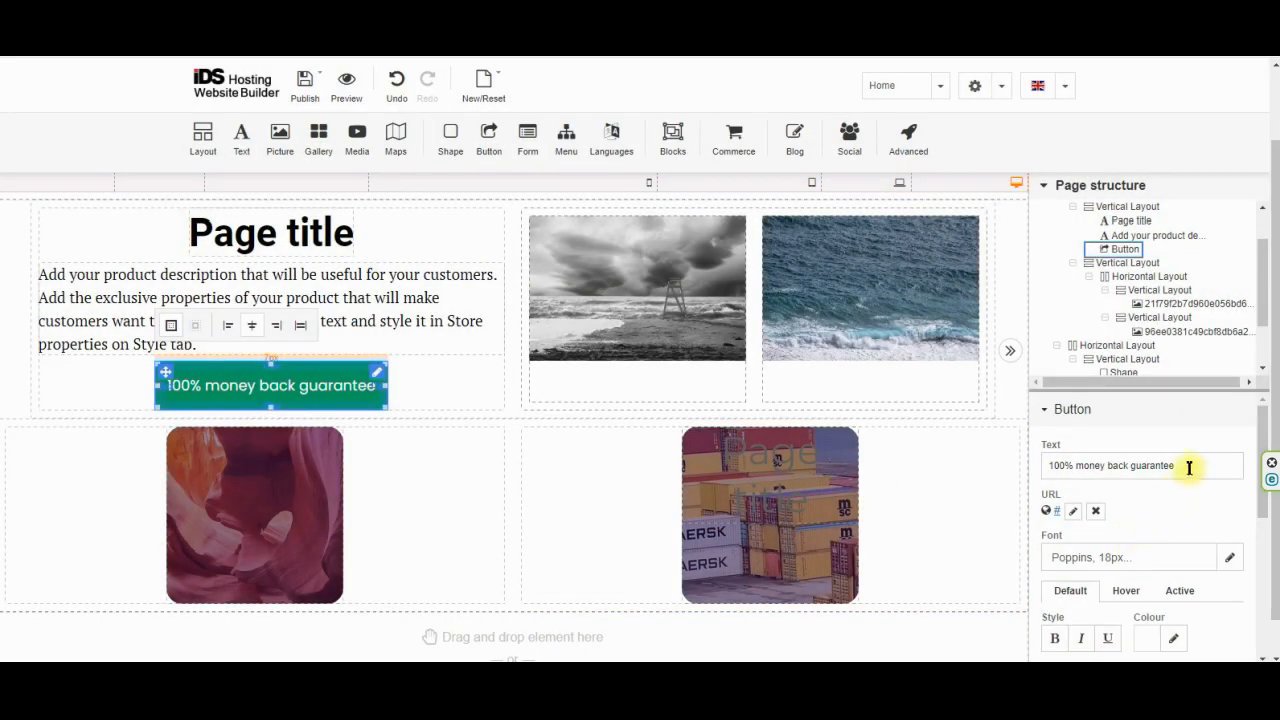
Change the green button's text to "Contact us"
left_click_drag(1189, 467, 1006, 465)
type("Contact")
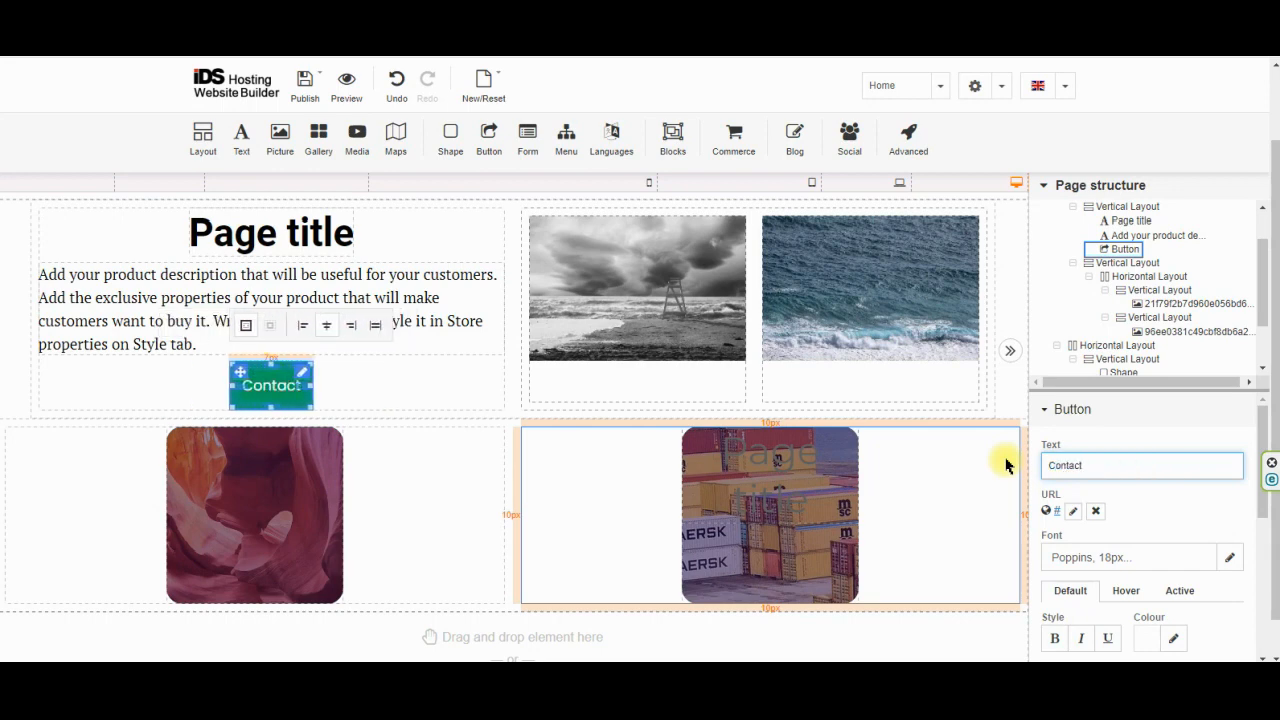
type(" us")
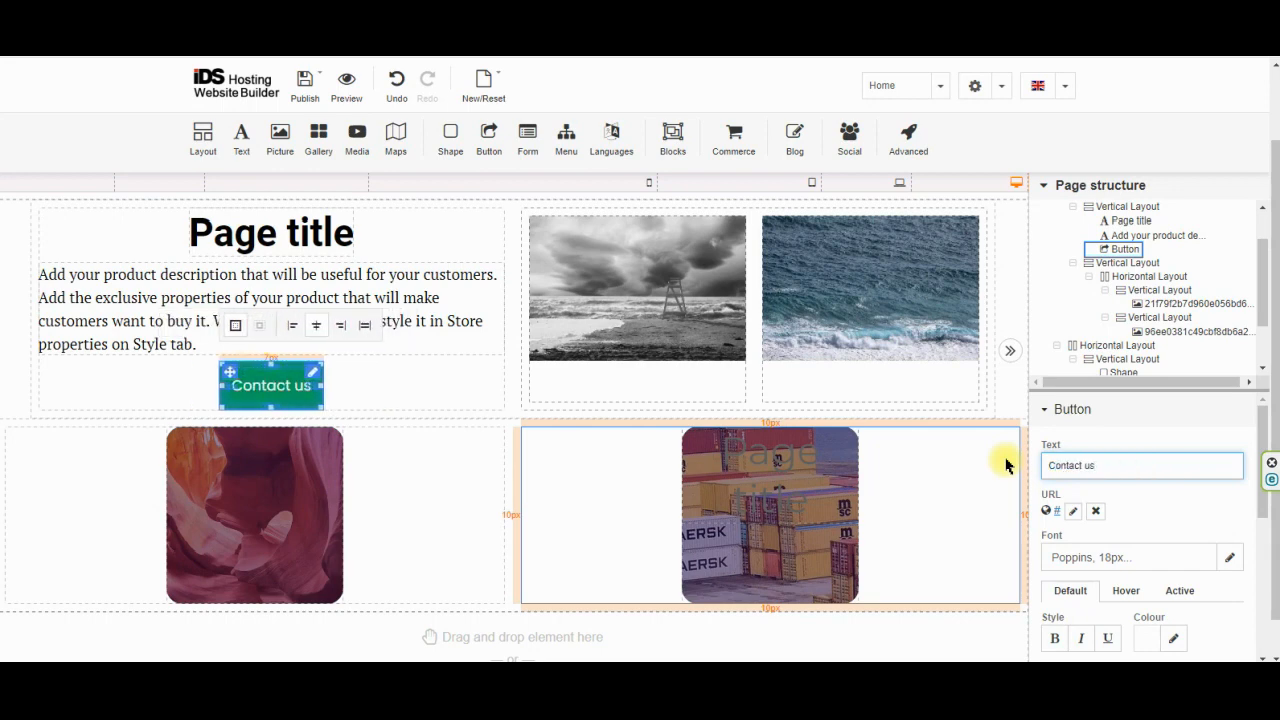
left_click(449, 392)
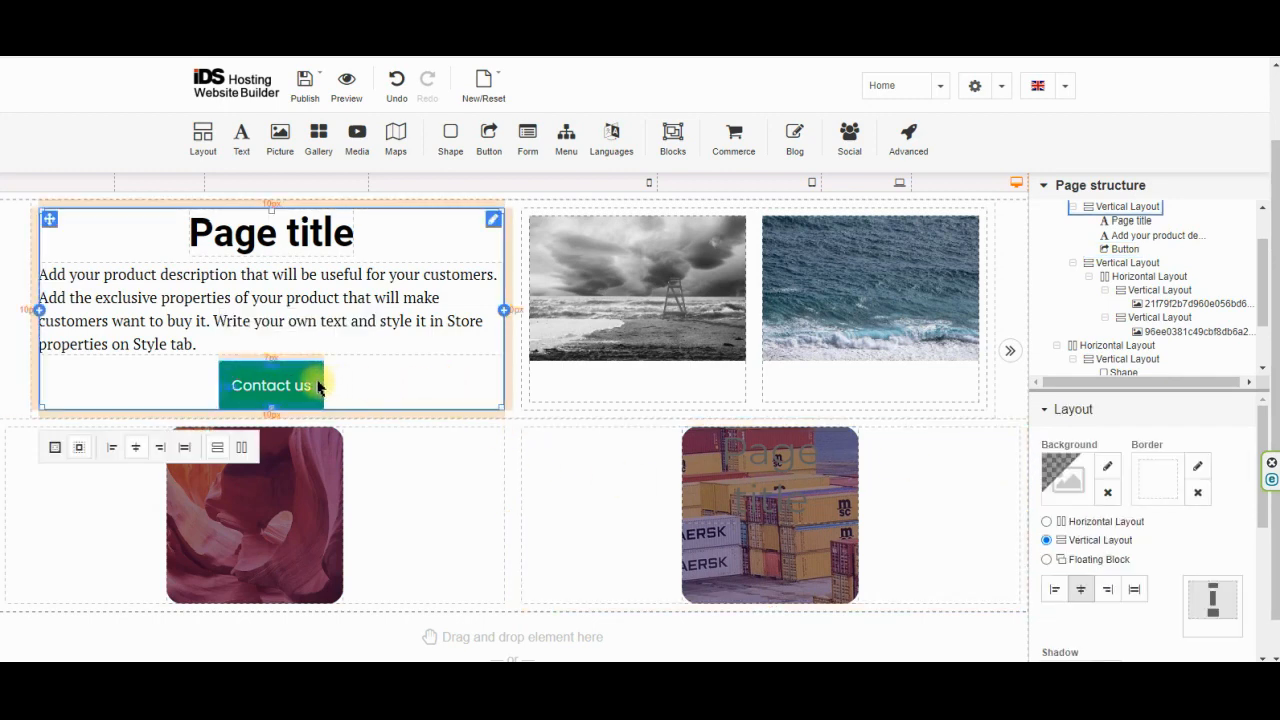
Examine the website page and web address options in the "Contact us" button's link properties
left_click(266, 370)
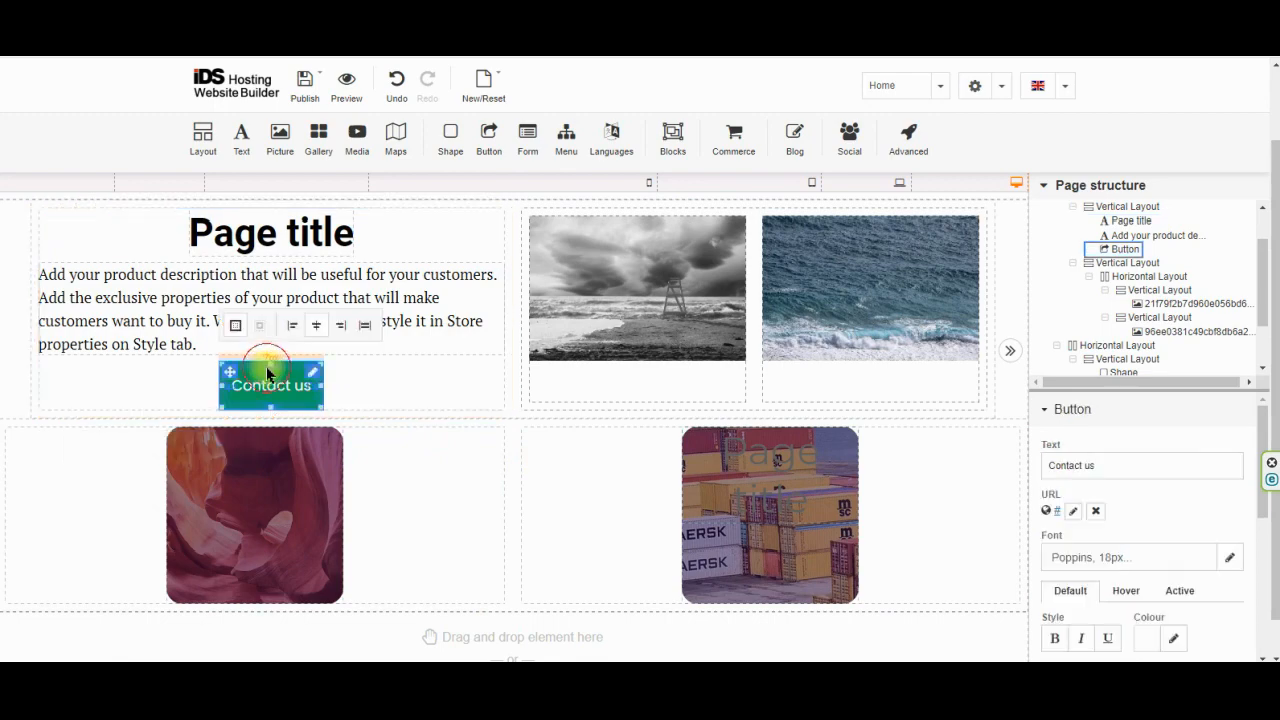
left_click(1074, 513)
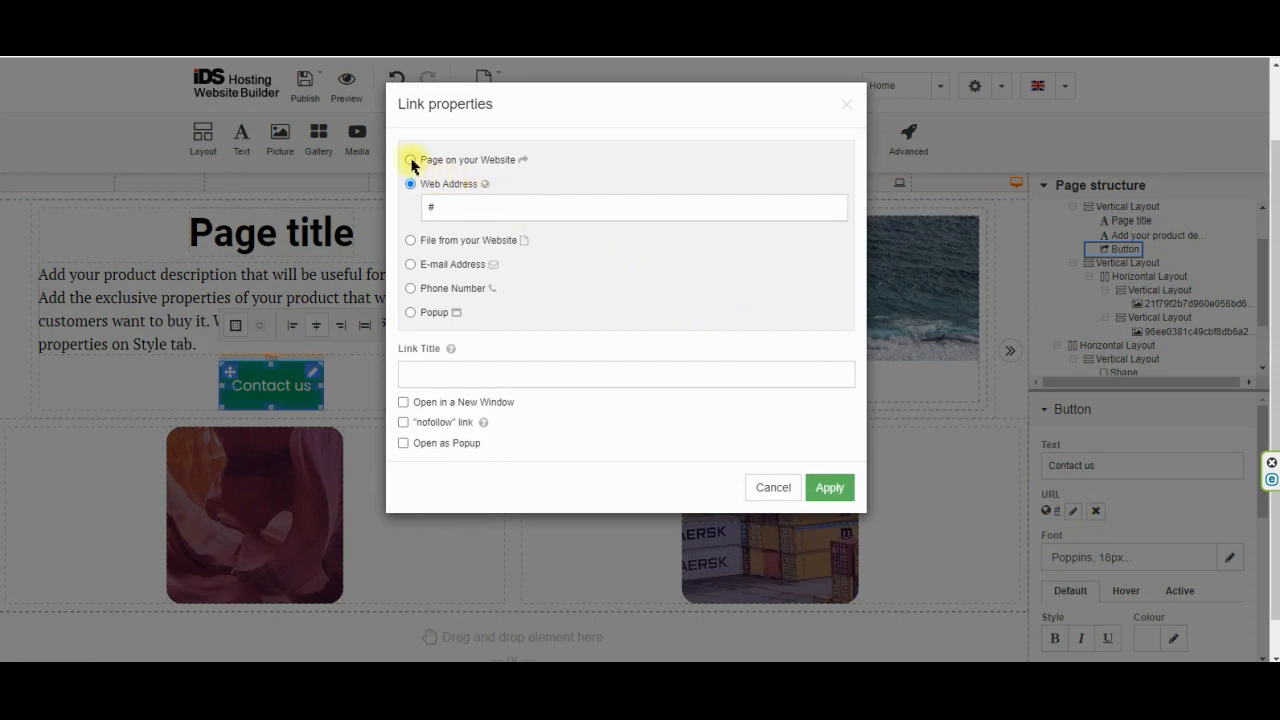
left_click(410, 160)
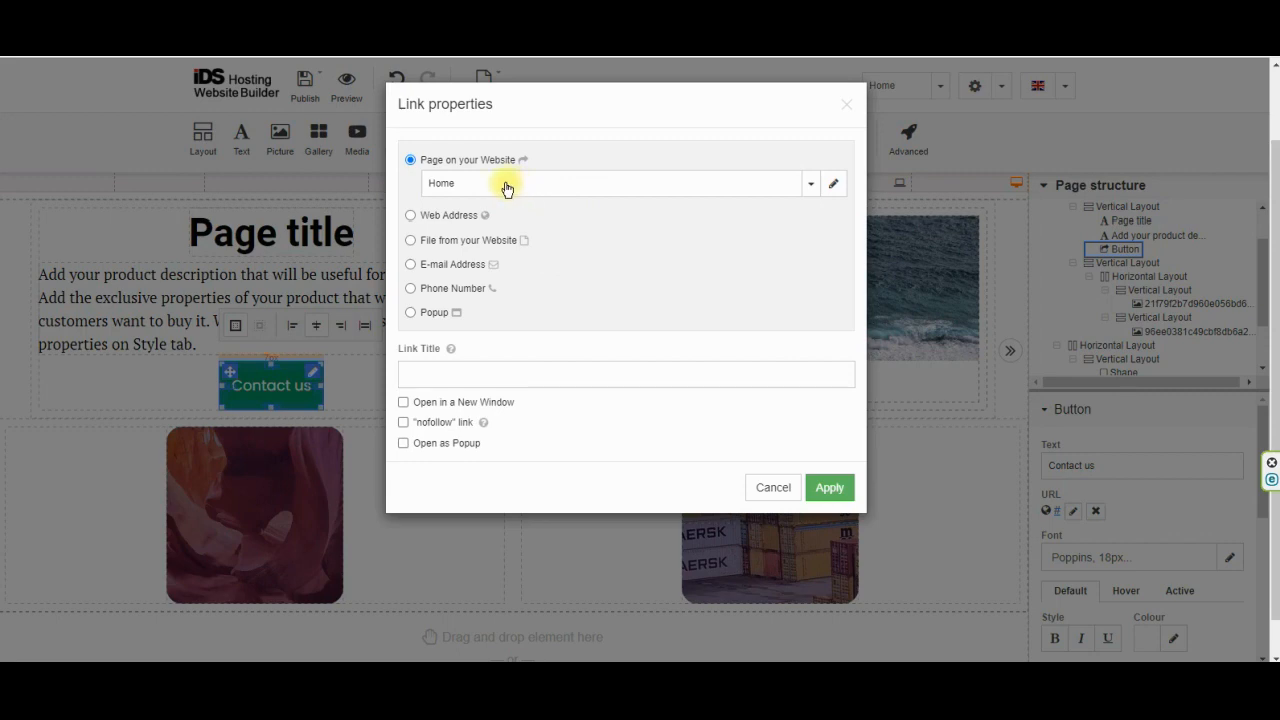
left_click(410, 215)
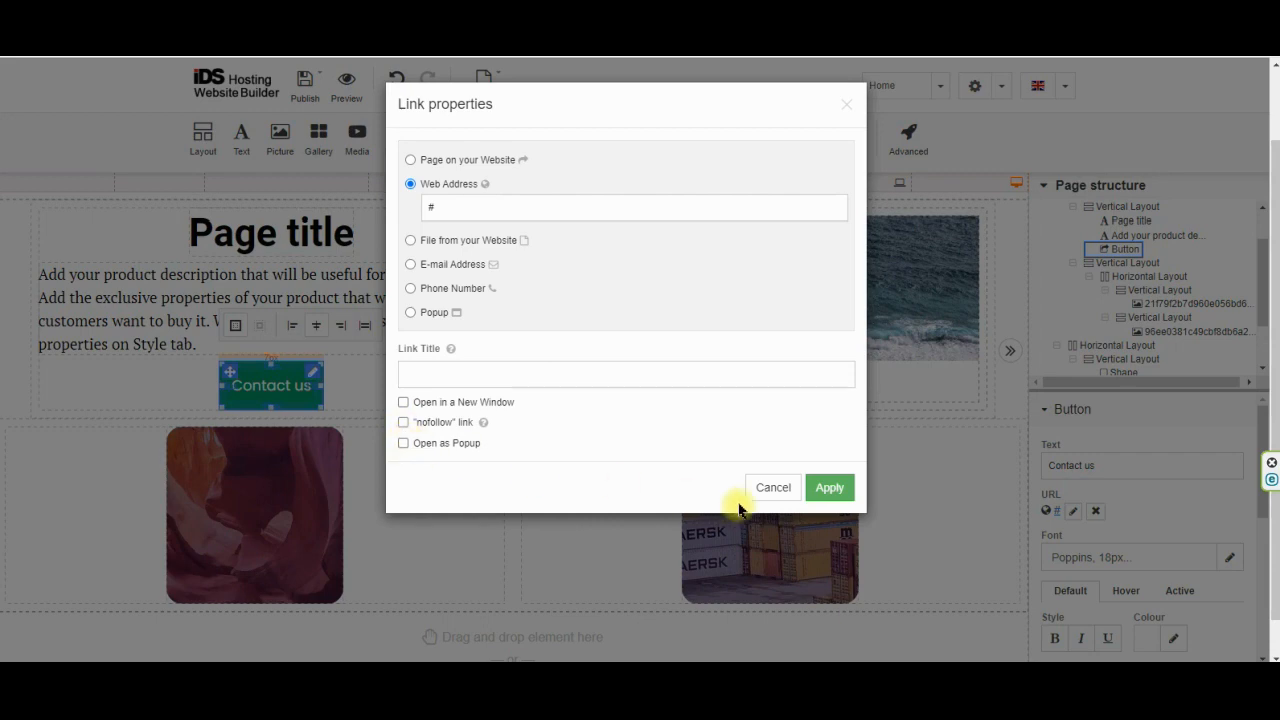
left_click(776, 490)
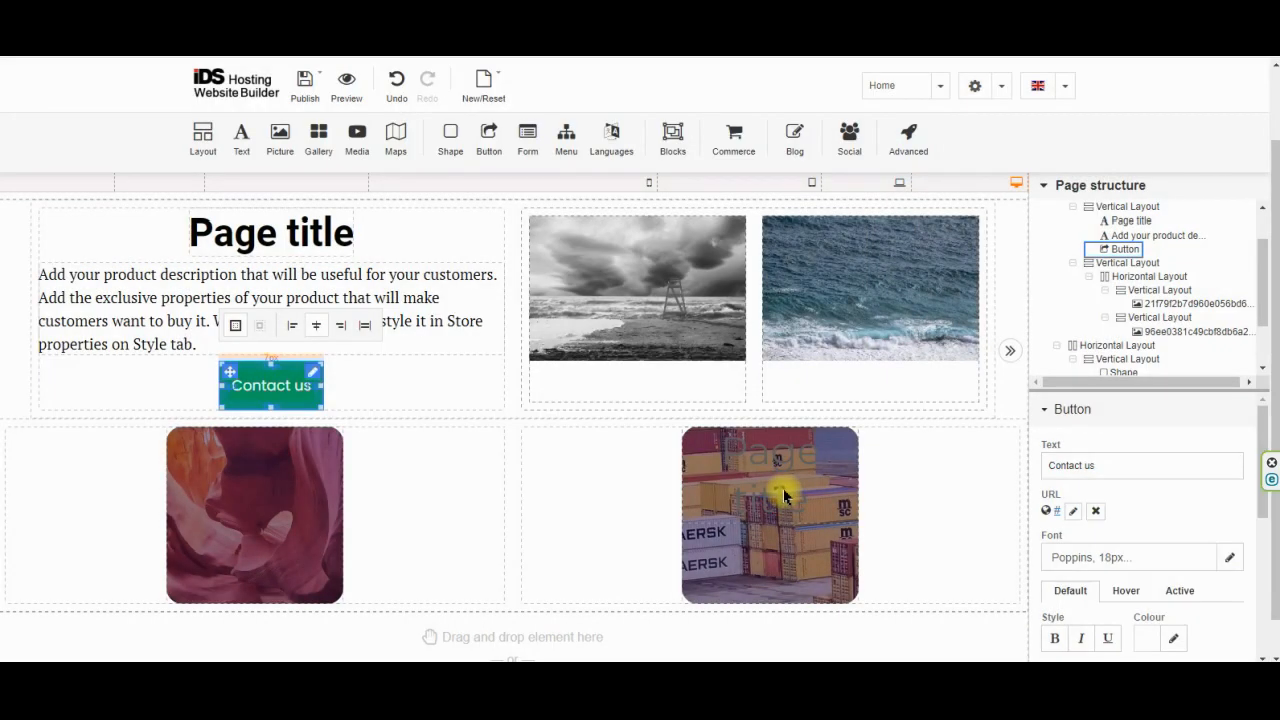
Set the "Contact us" button's font scale factor for phones to 80%
scroll(1180, 518, "down", 2)
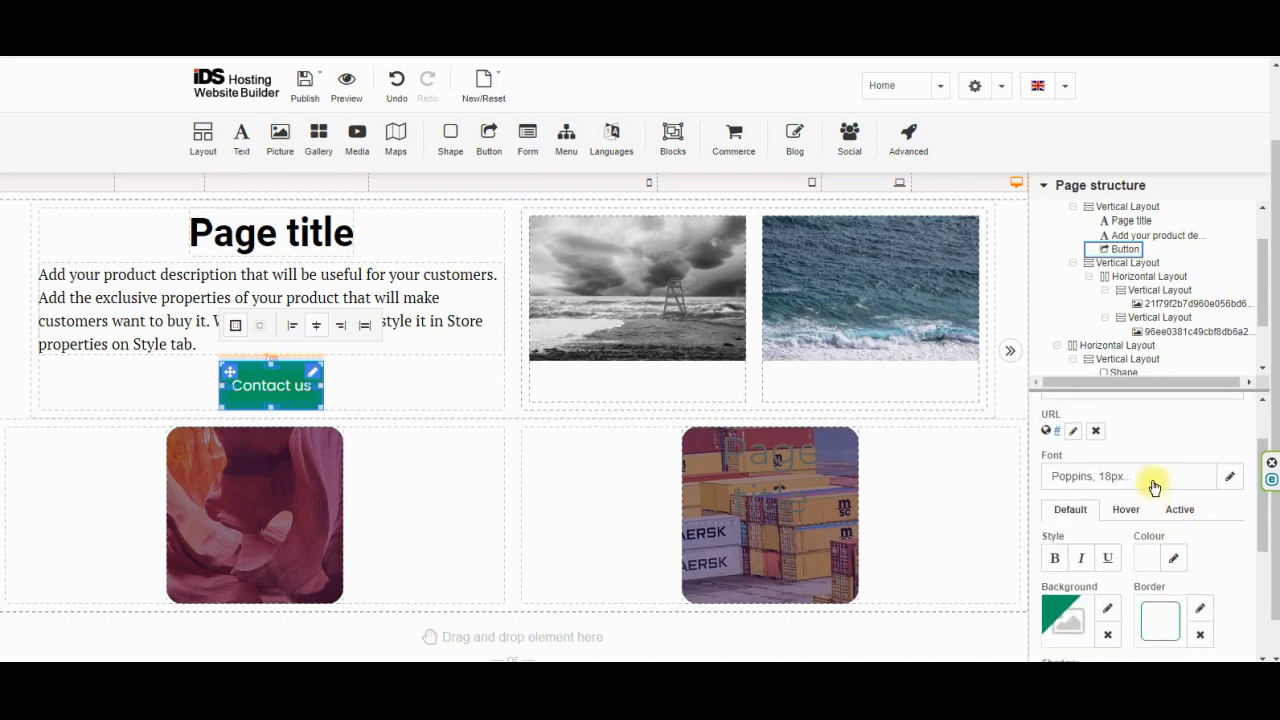
left_click(1230, 476)
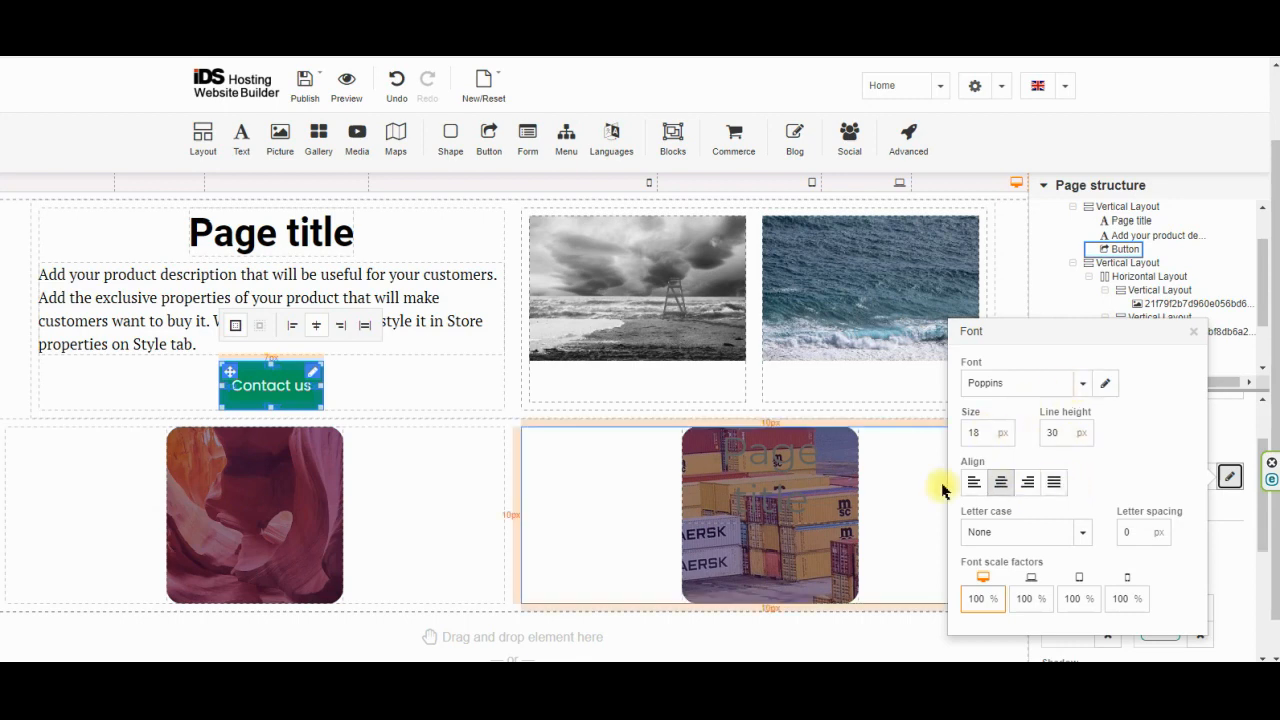
left_click(1042, 535)
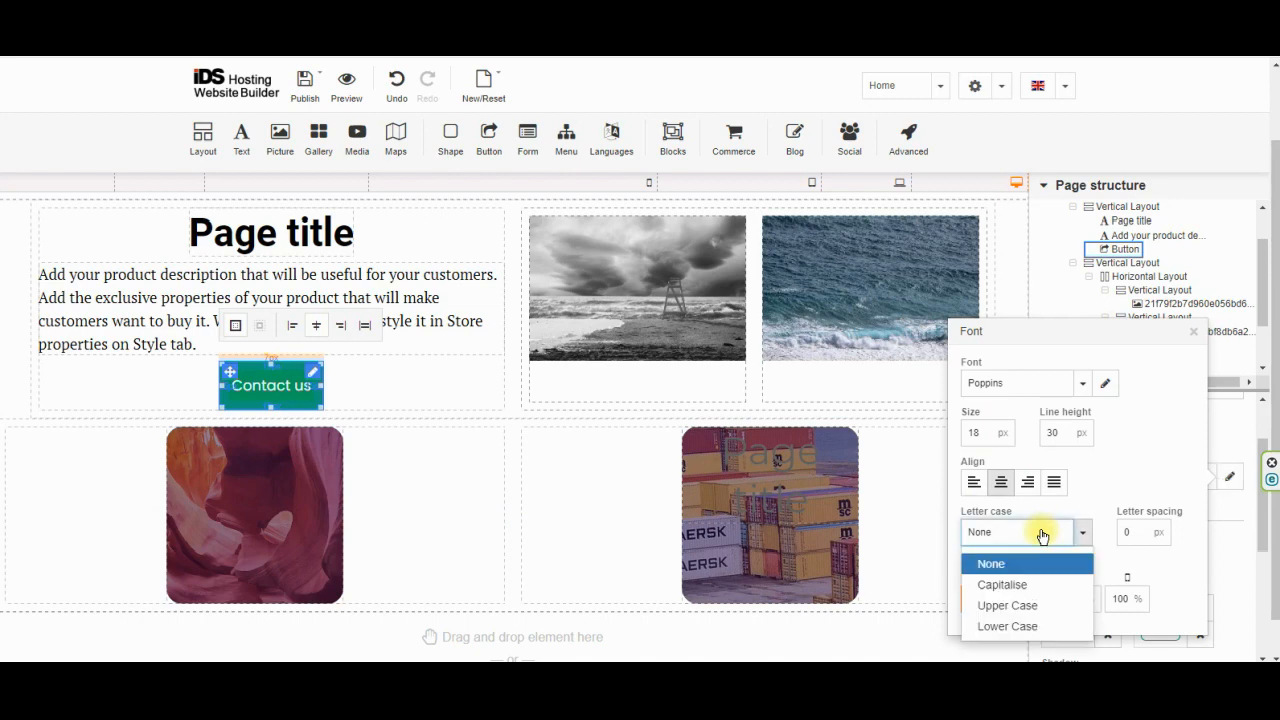
left_click(1042, 535)
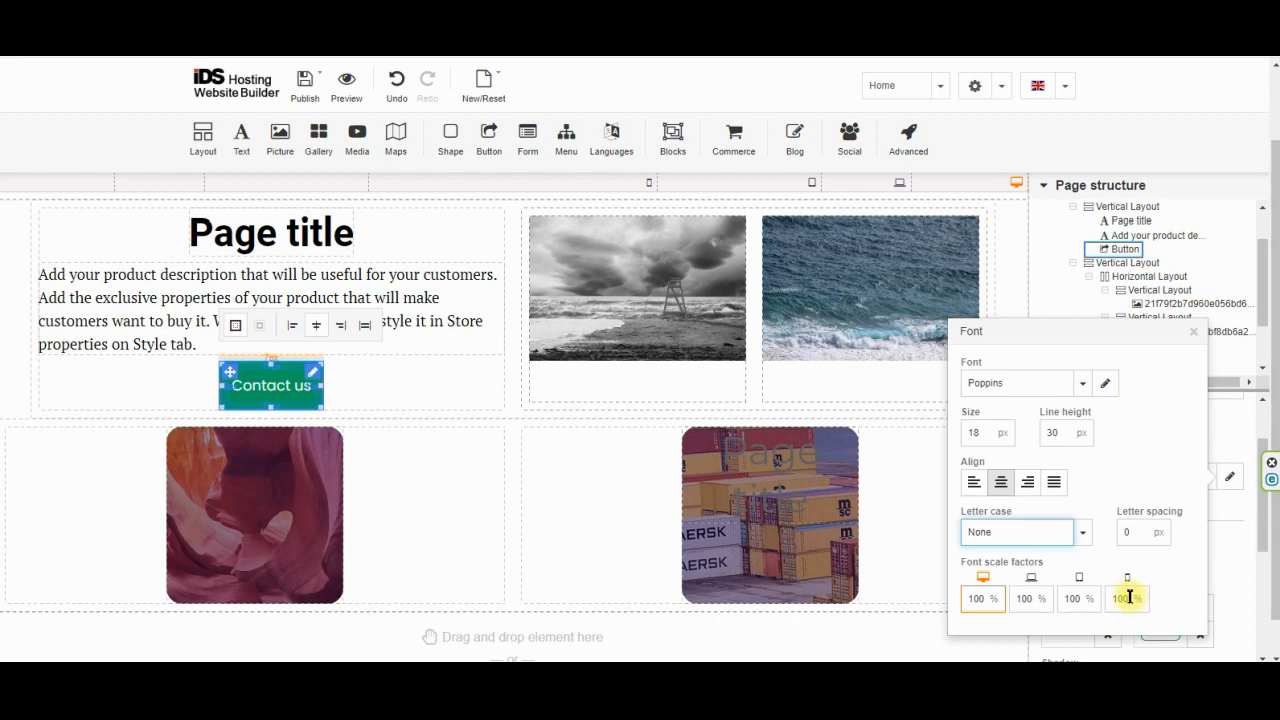
left_click(1129, 597)
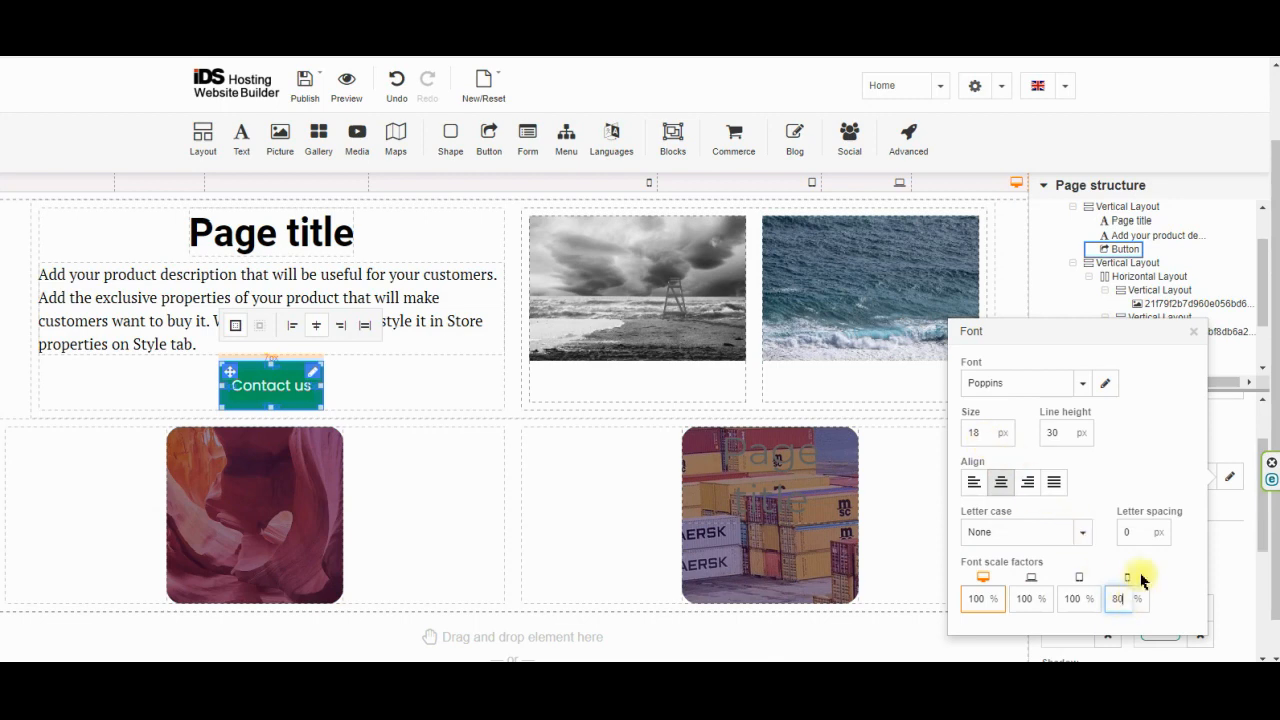
left_click(1194, 330)
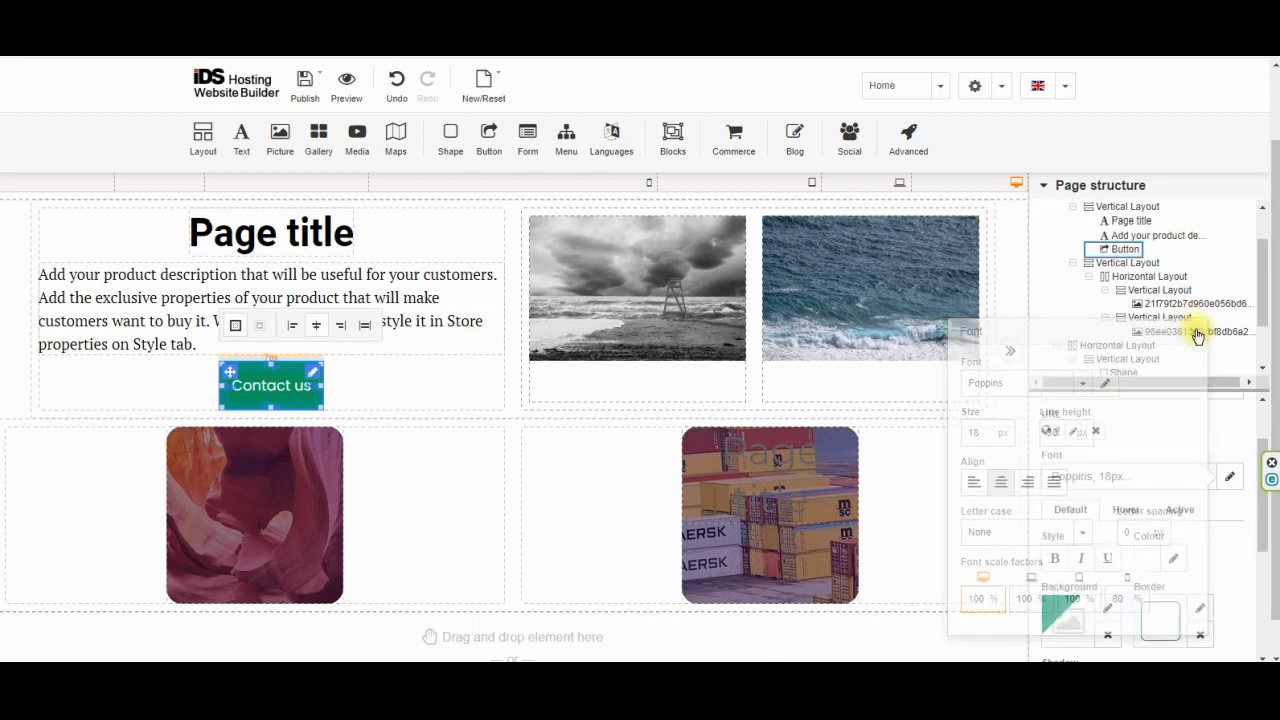
Inspect the background settings for the "Contact us" button's default state
scroll(1235, 575, "down", 2)
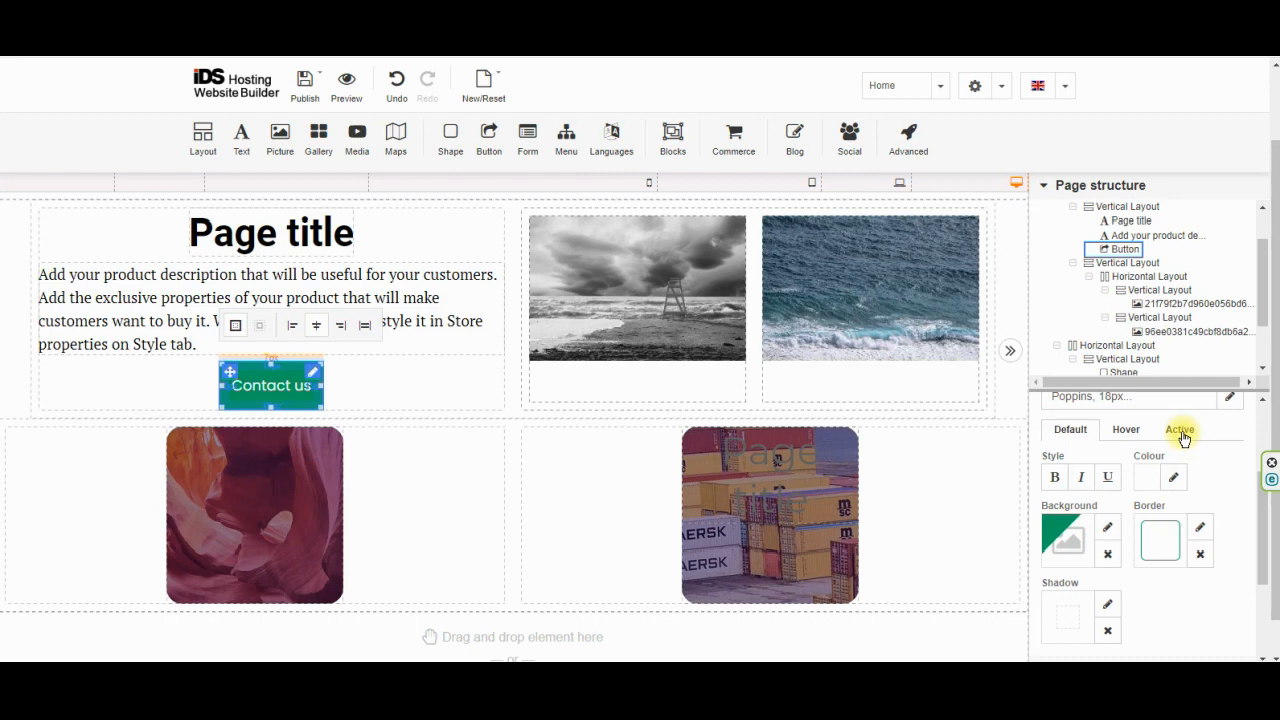
left_click(1077, 533)
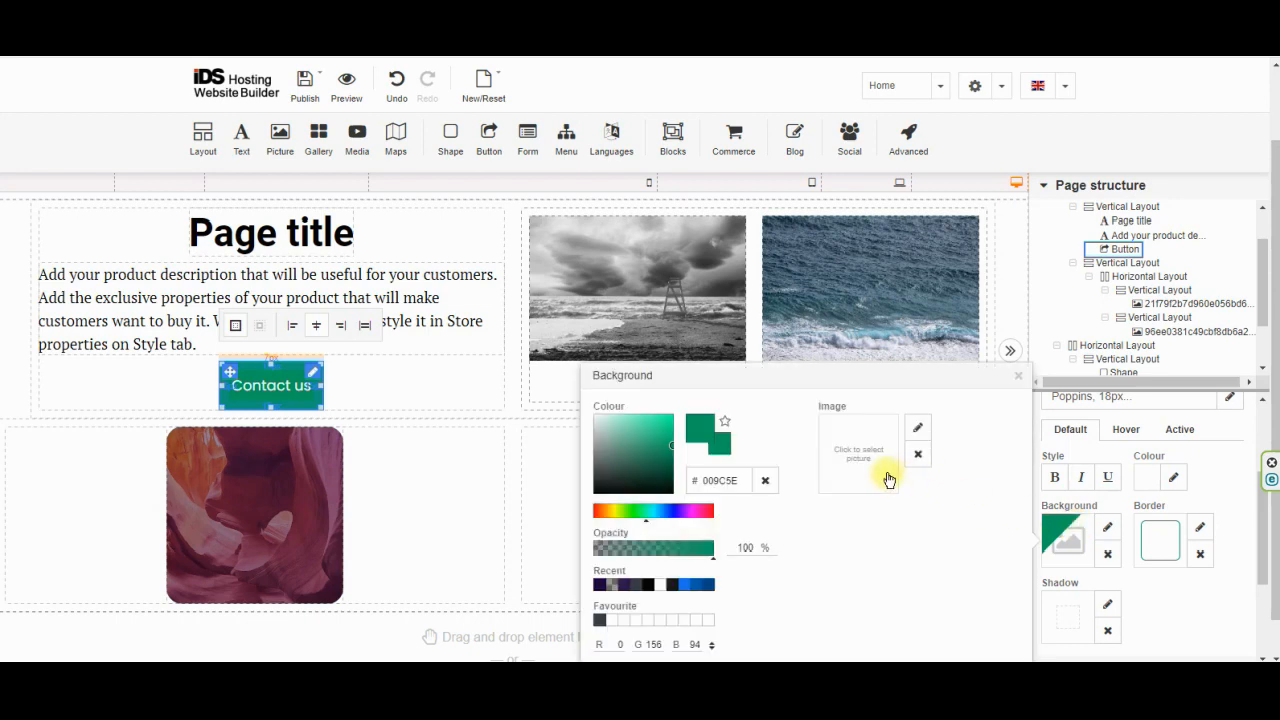
left_click(1018, 375)
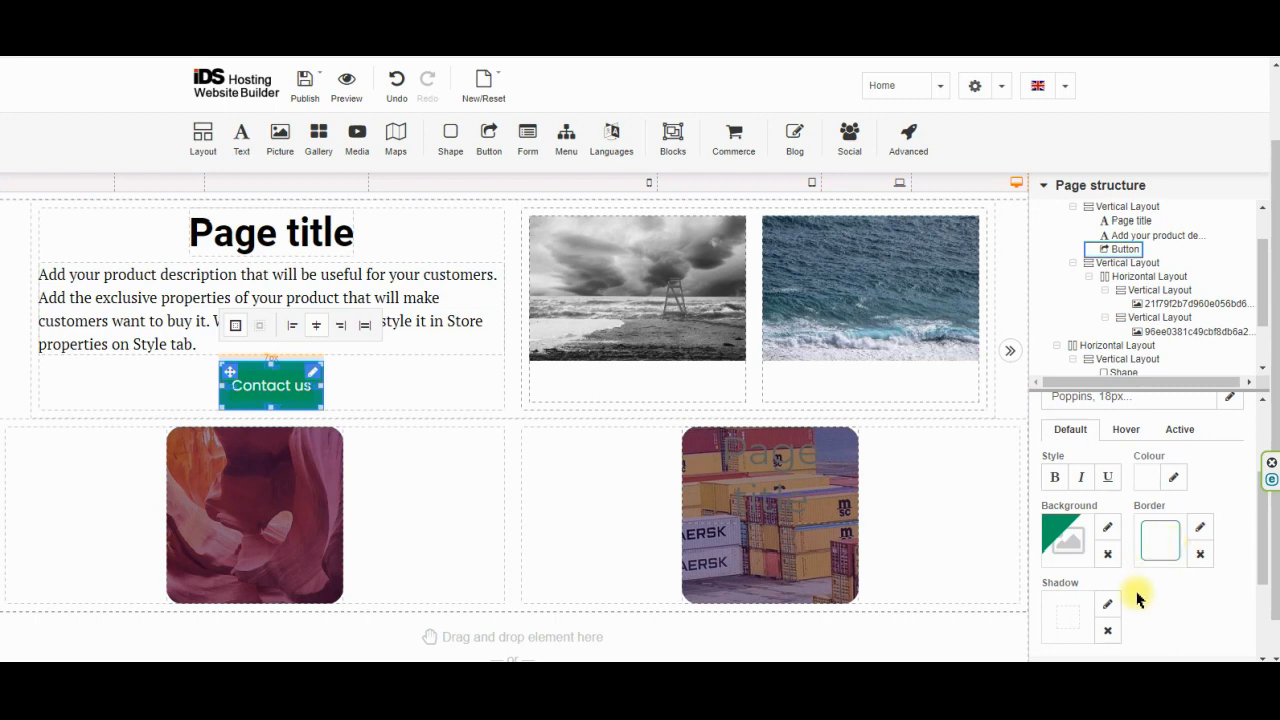
scroll(1137, 594, "down", 3)
scroll(1137, 595, "up", 1)
scroll(1137, 594, "up", 2)
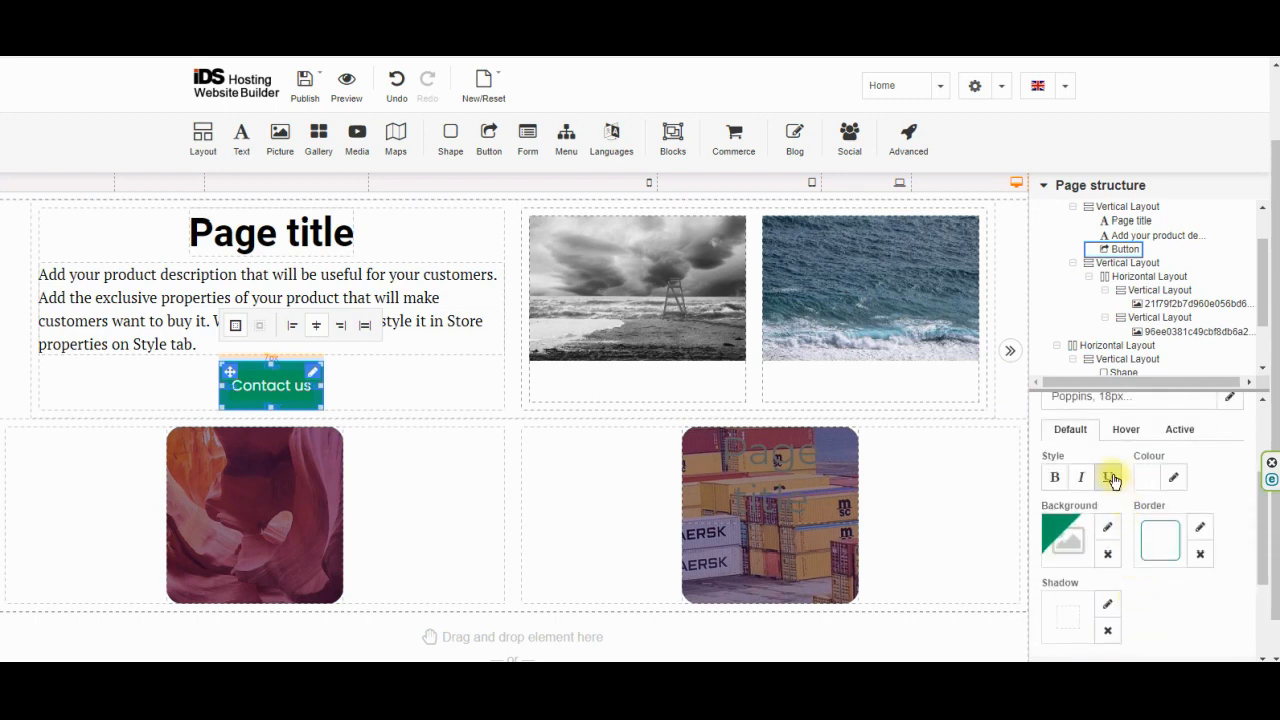
Set the "Contact us" button's hover text colour to #0BDA88 and preview the page
left_click(1127, 431)
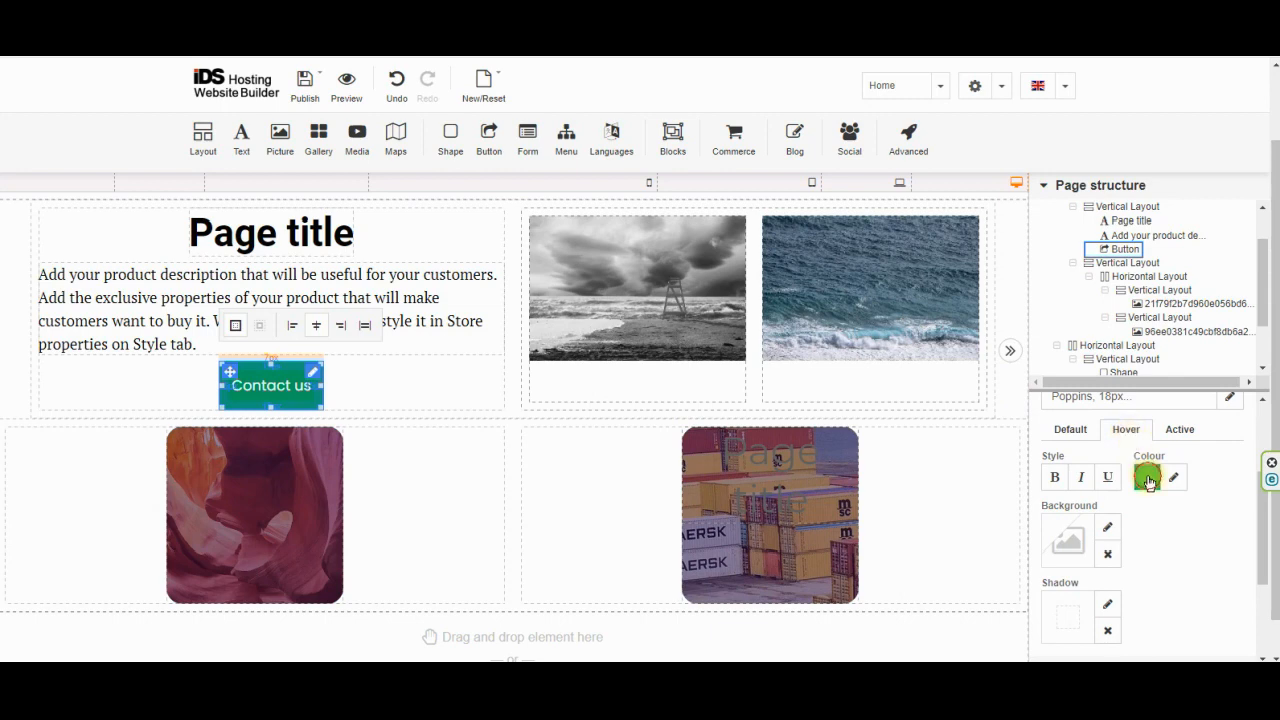
left_click(1147, 477)
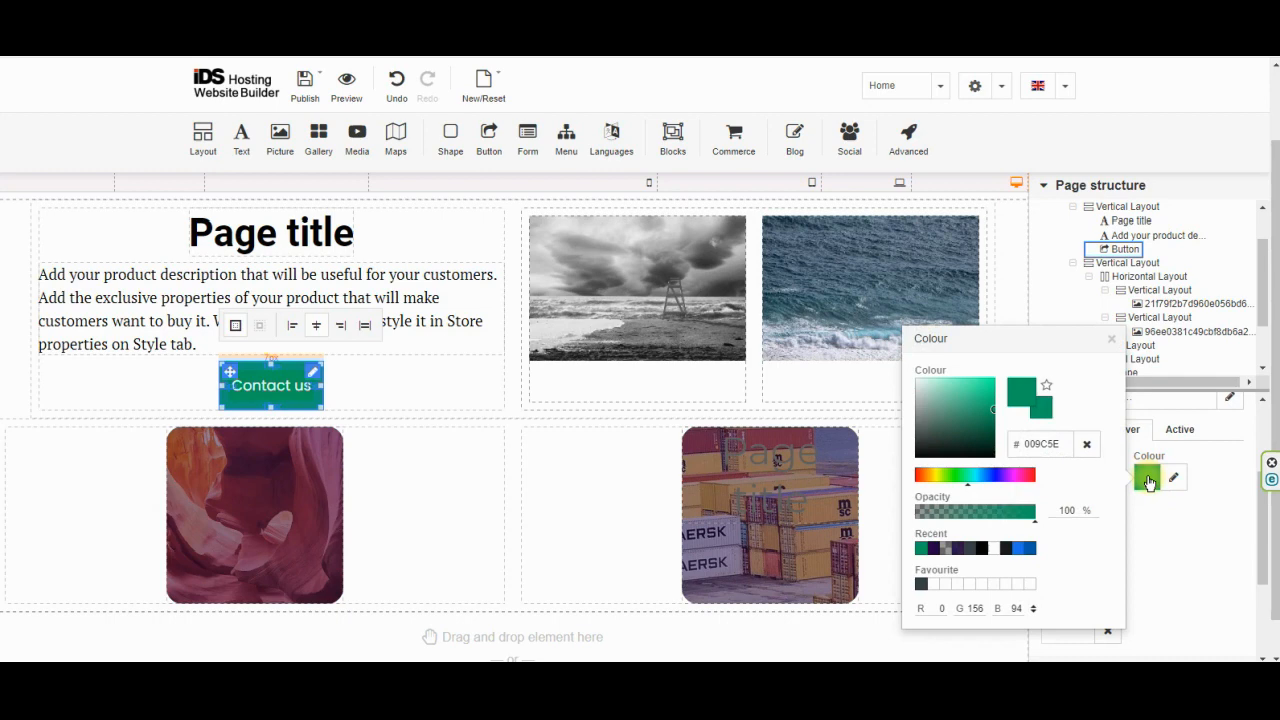
left_click(990, 389)
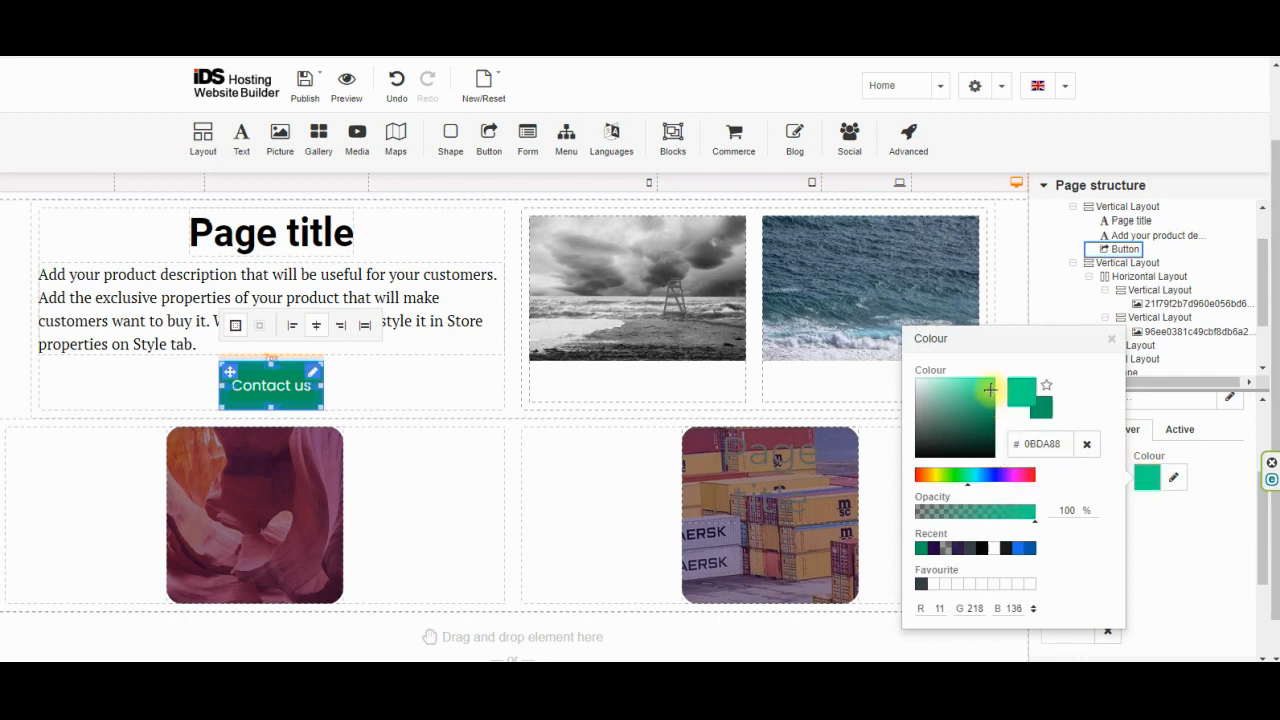
left_click(1152, 537)
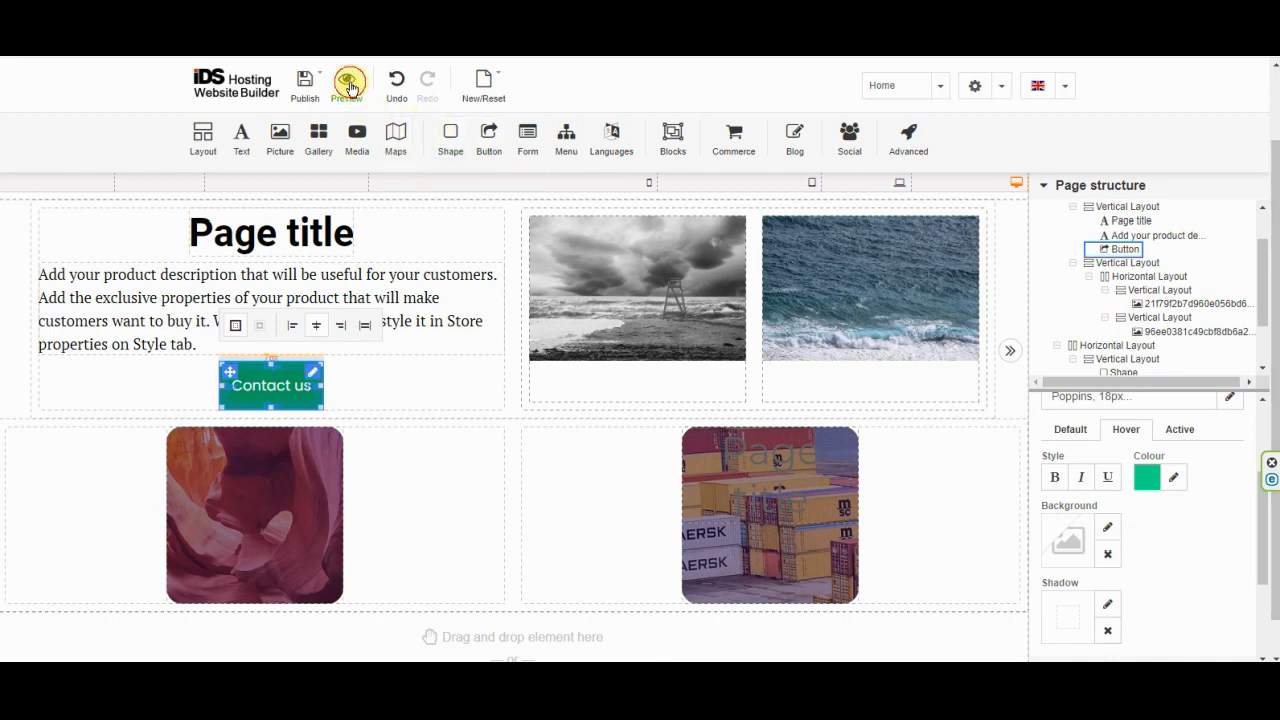
left_click(349, 85)
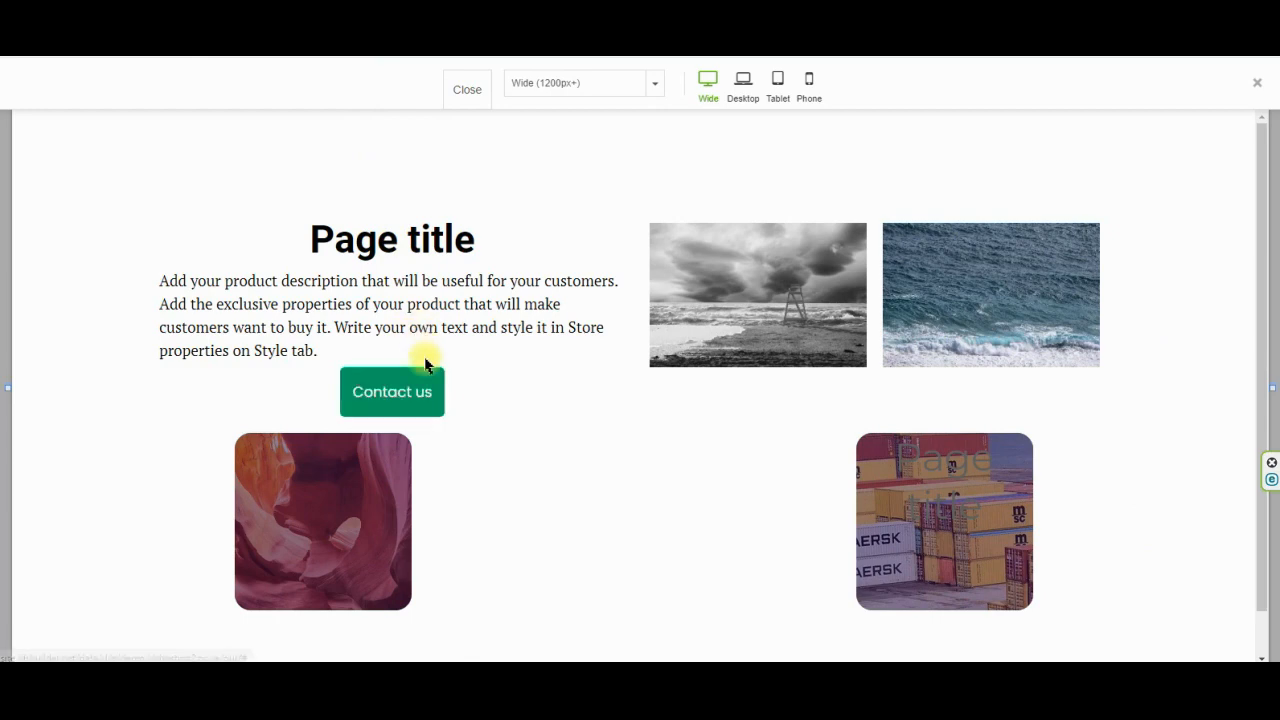
left_click(465, 94)
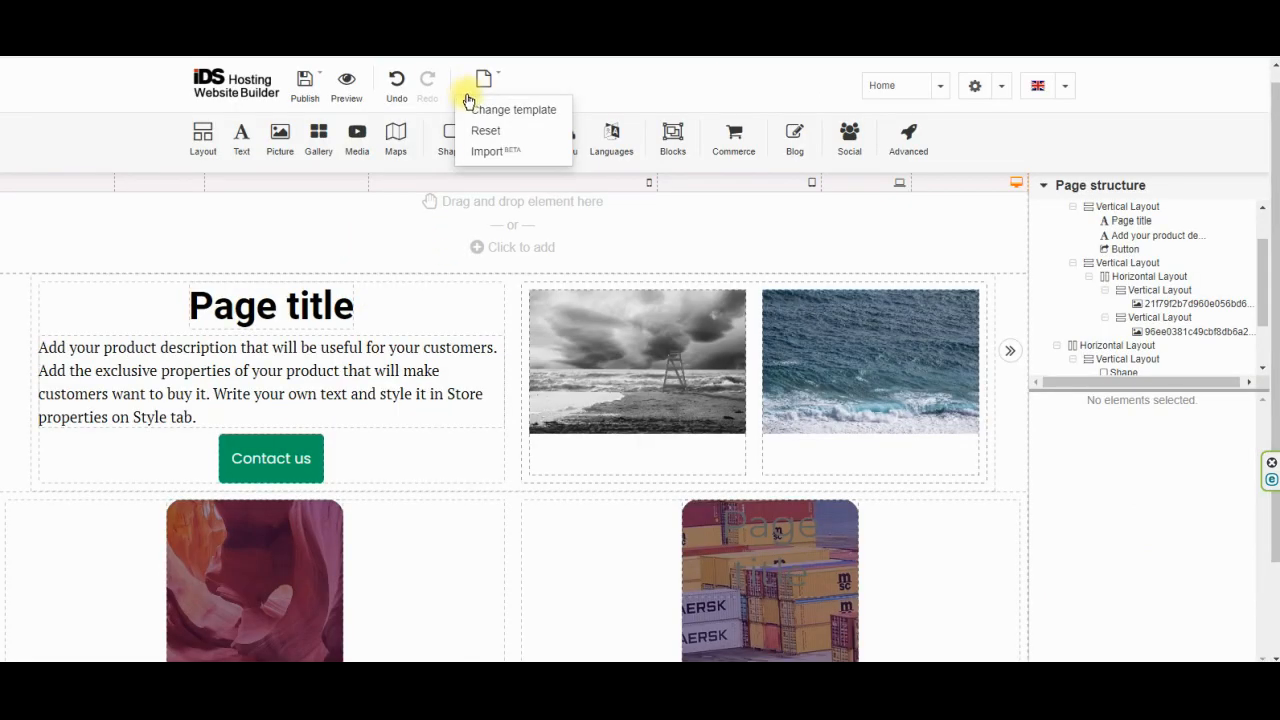
Set the "Contact us" button's hover text colour to white (#FFFFFF)
left_click(259, 457)
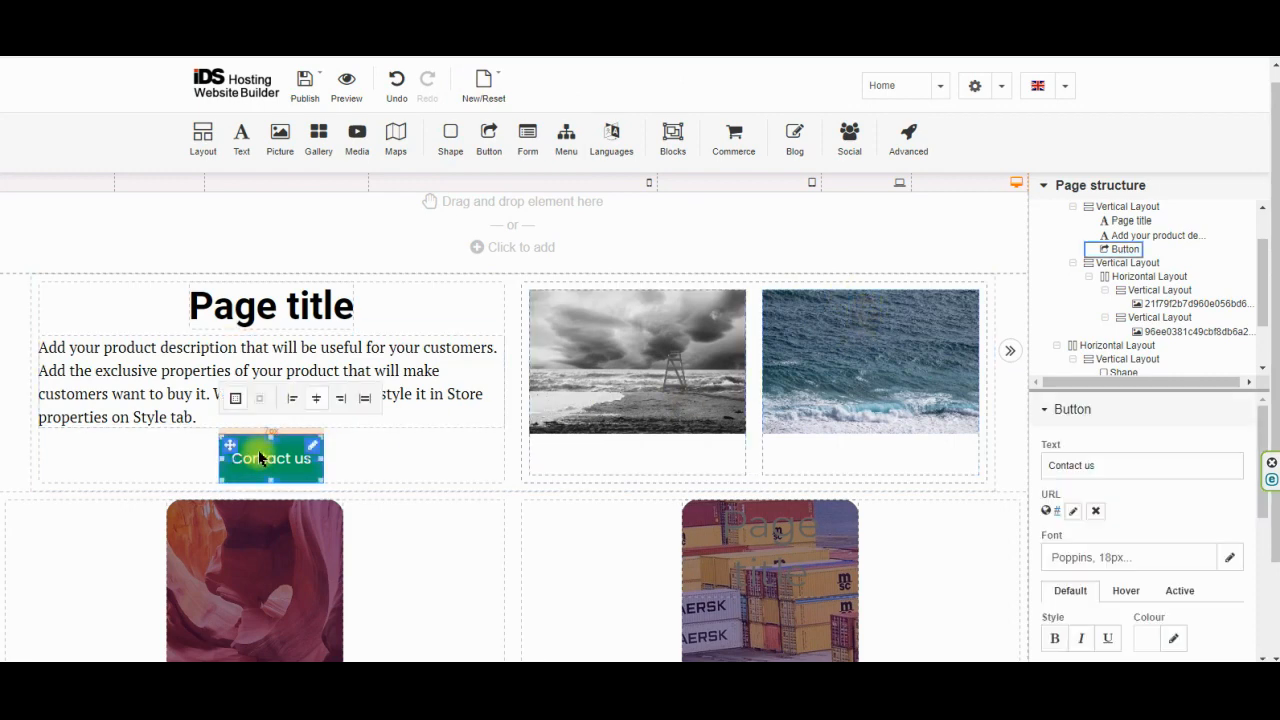
left_click(1125, 591)
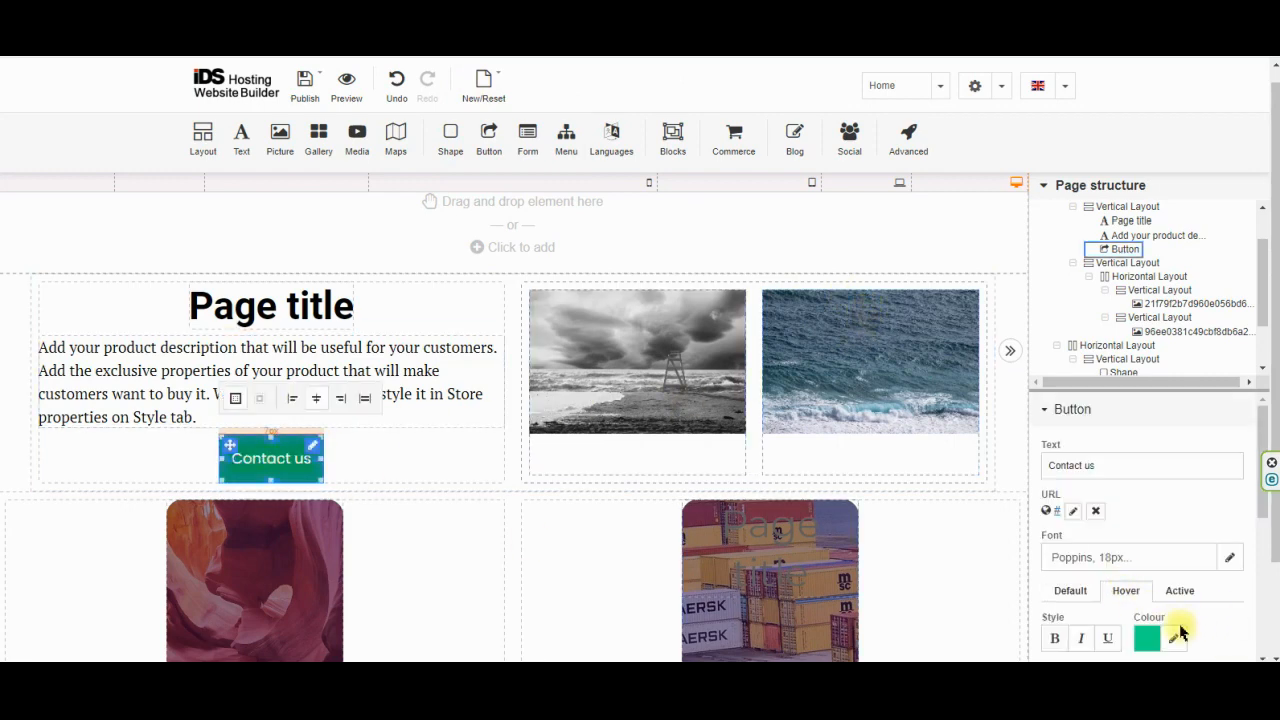
scroll(1234, 645, "down", 3)
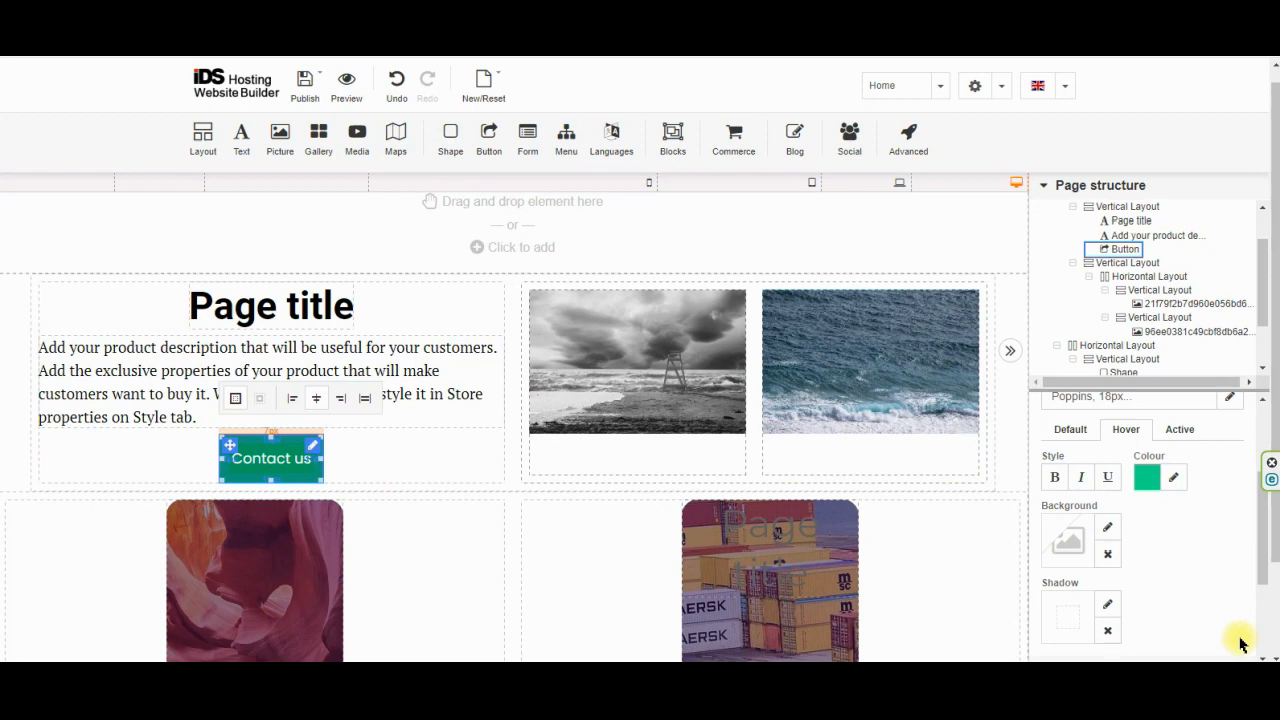
scroll(1240, 645, "up", 1)
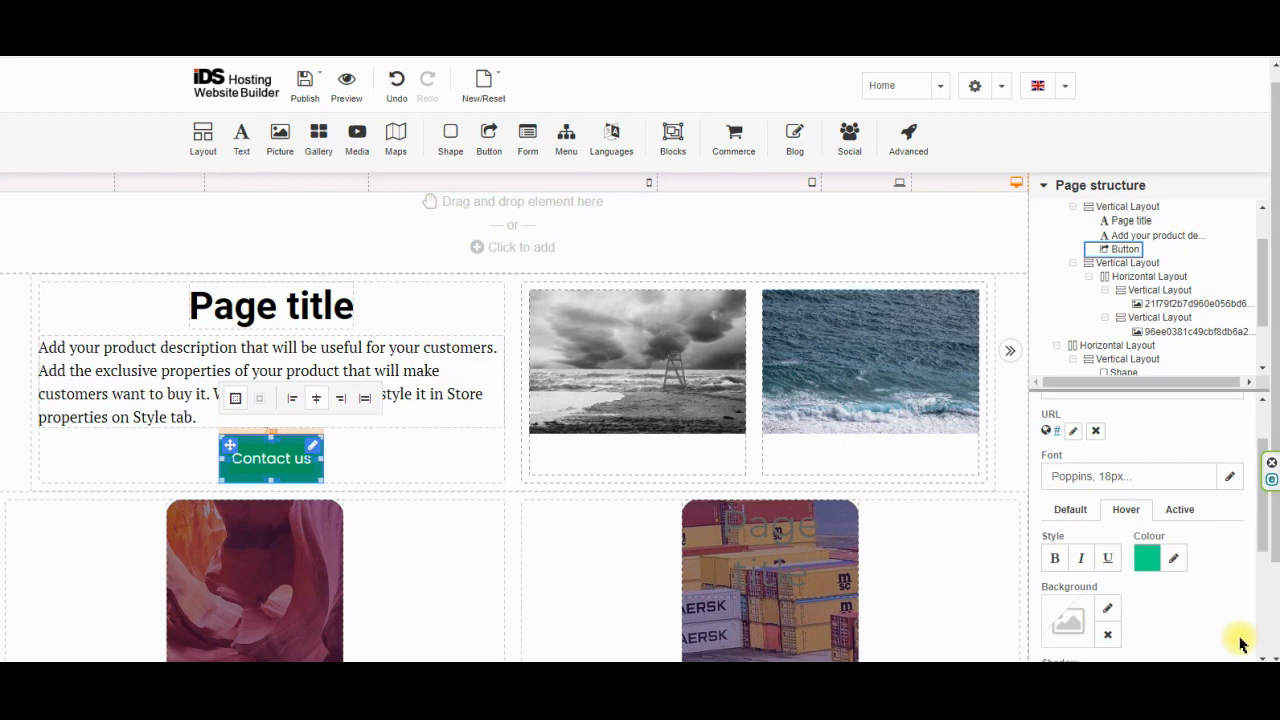
scroll(1240, 645, "down", 1)
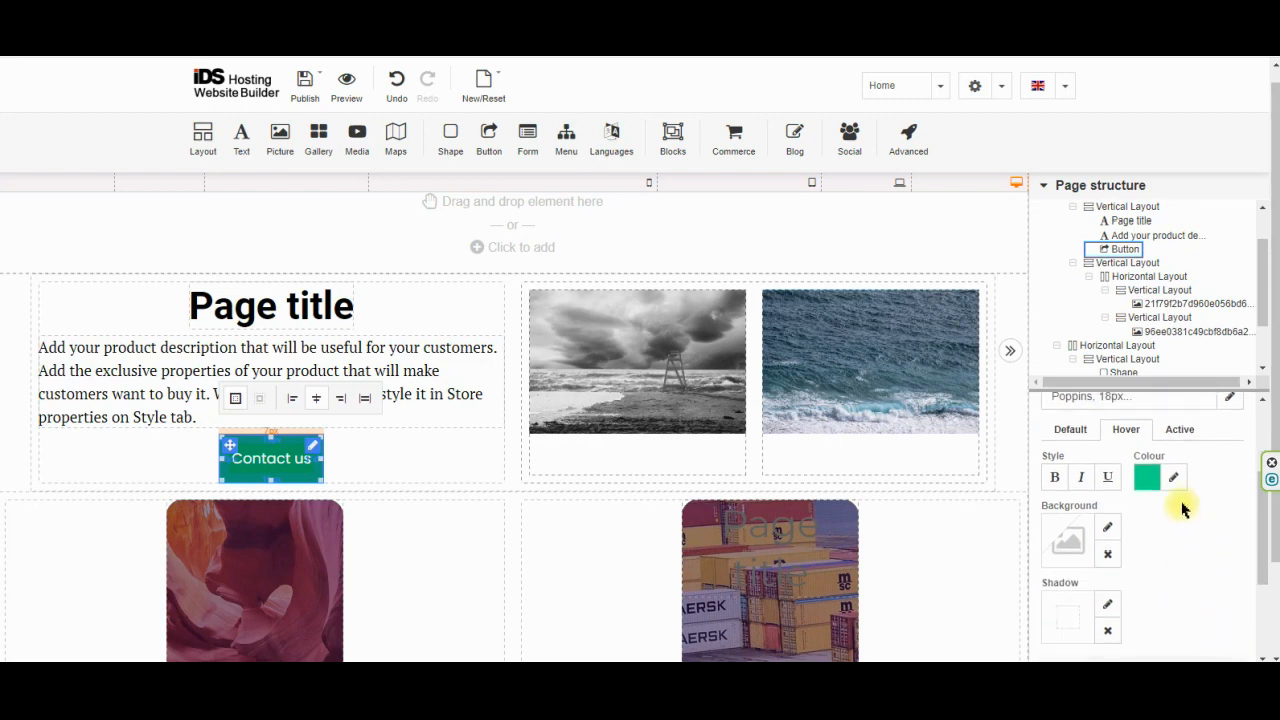
left_click(1173, 477)
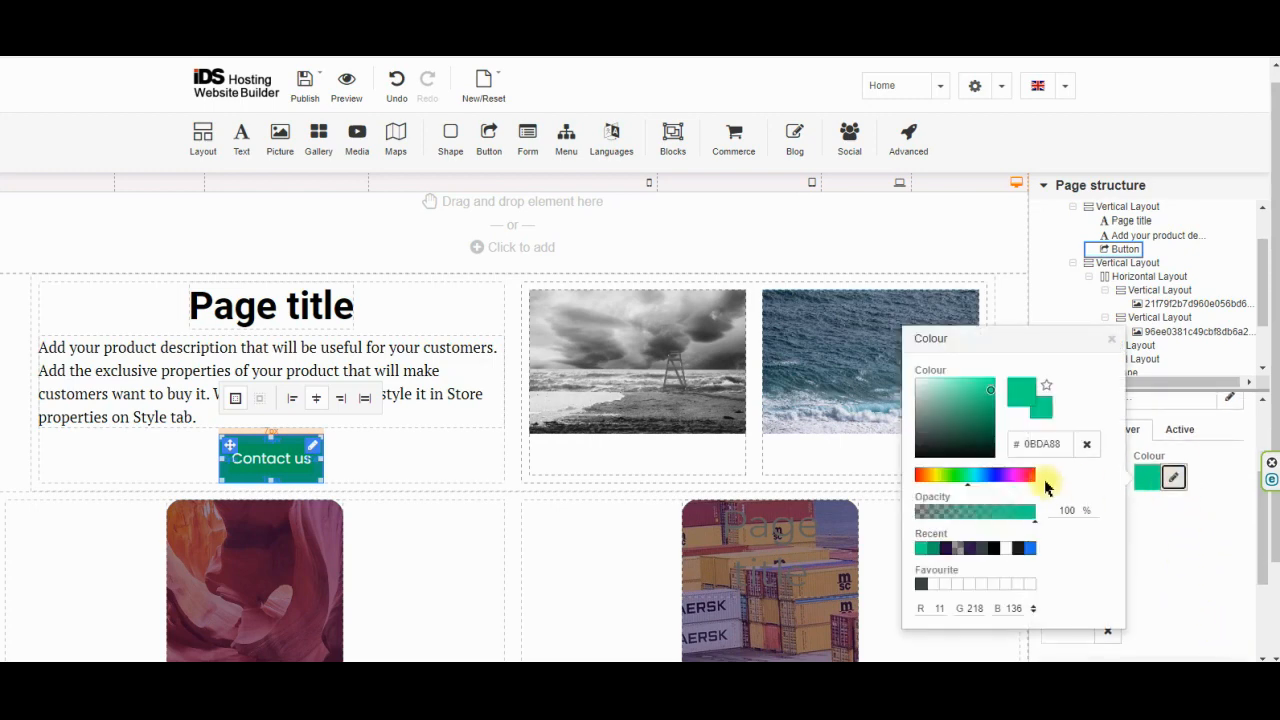
left_click_drag(960, 415, 870, 342)
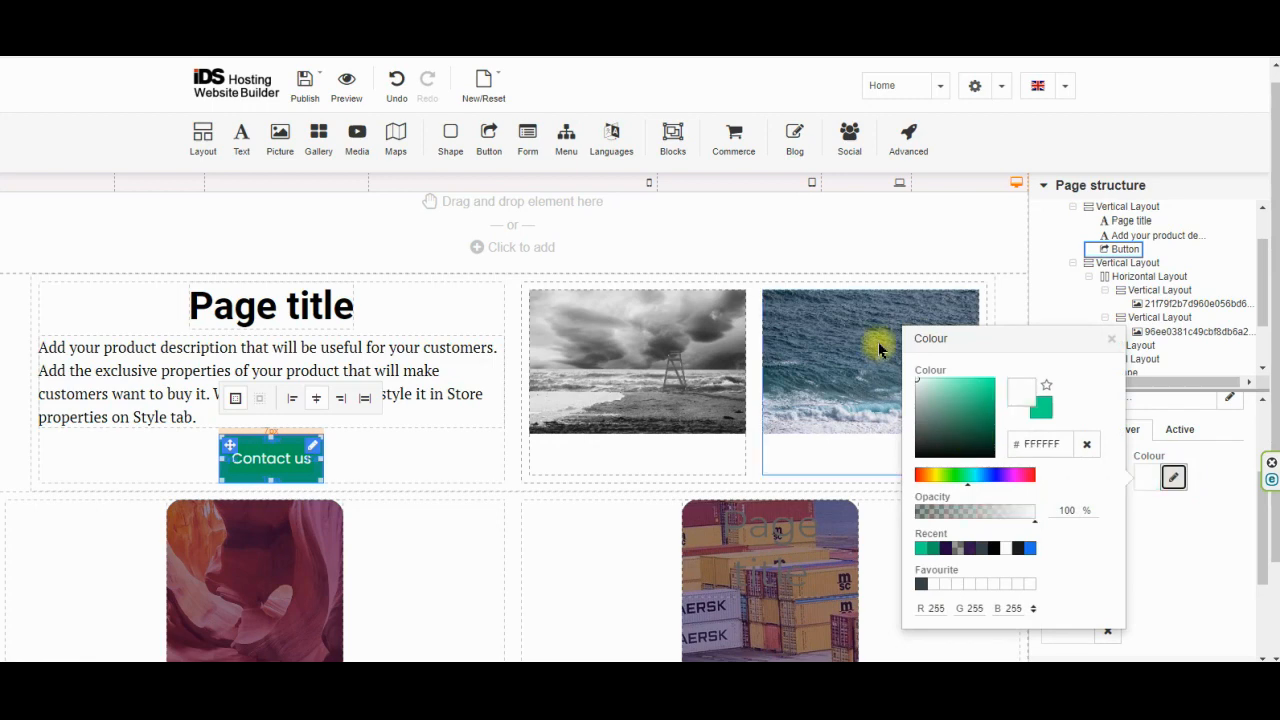
left_click(1166, 554)
Set the "Contact us" button's hover background to the lighter green #0FD486
left_click(1076, 545)
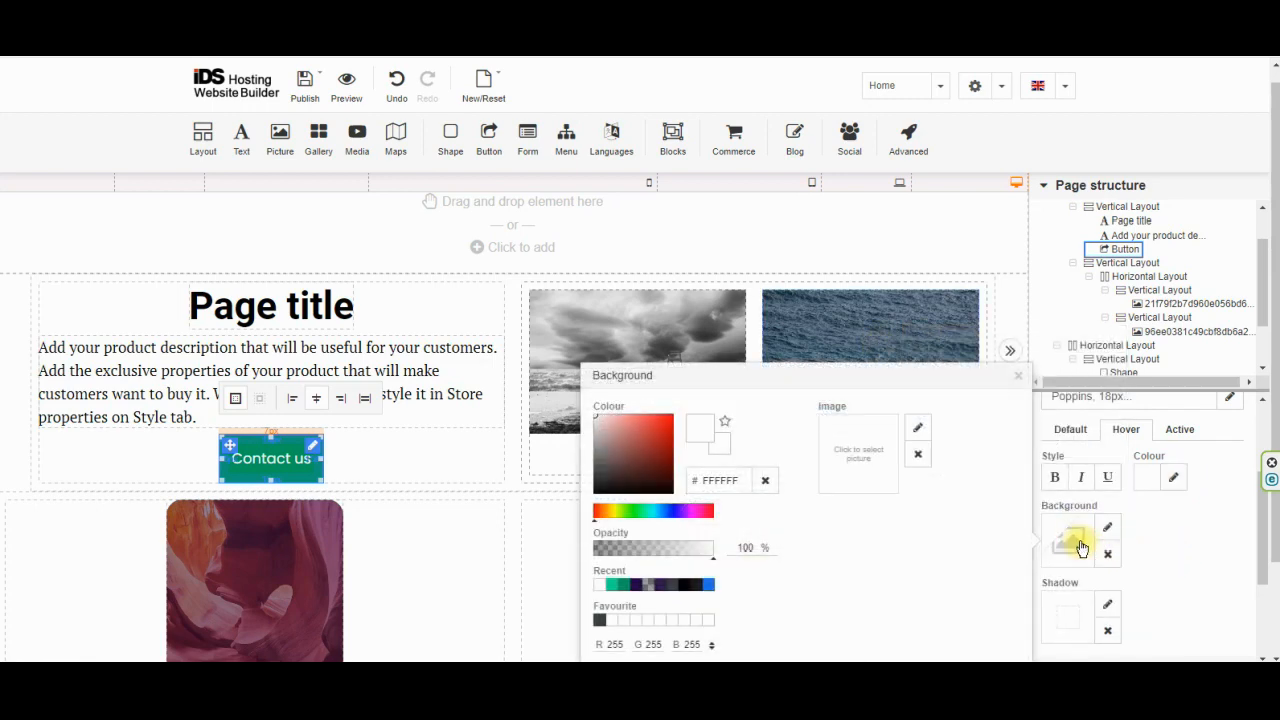
left_click(1072, 429)
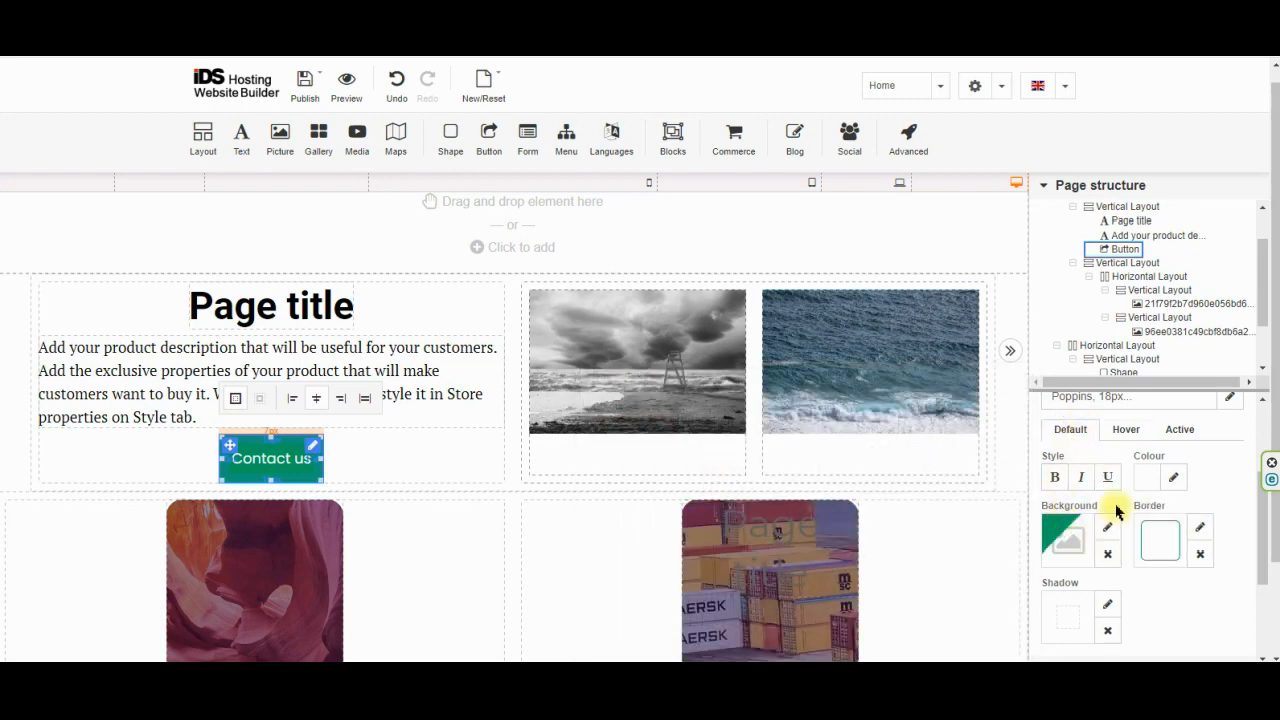
left_click(1126, 432)
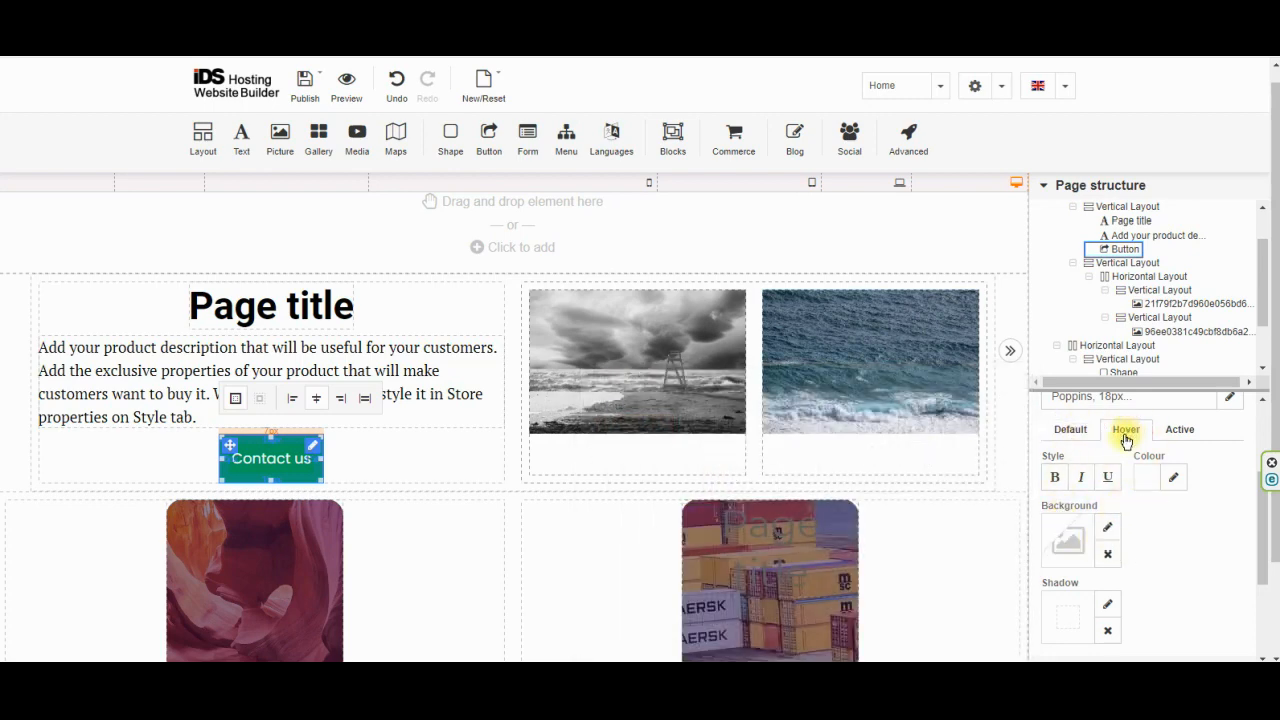
left_click(1066, 536)
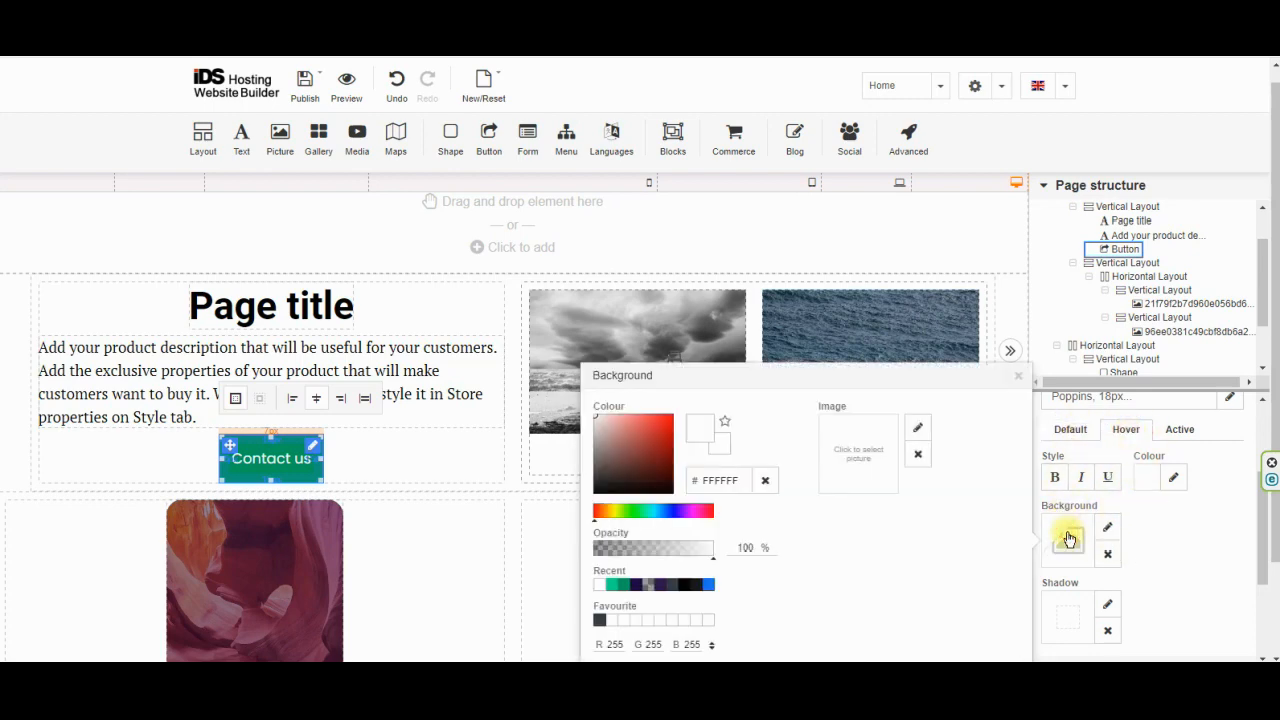
left_click(624, 586)
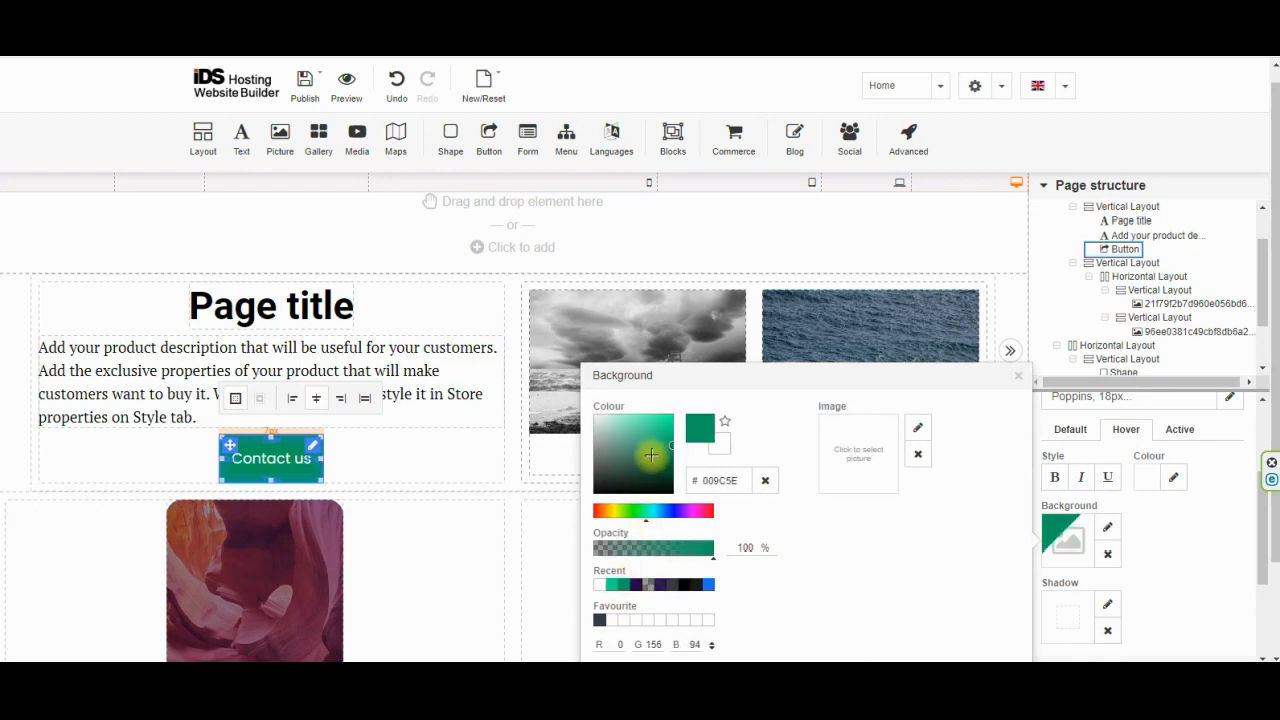
left_click(667, 428)
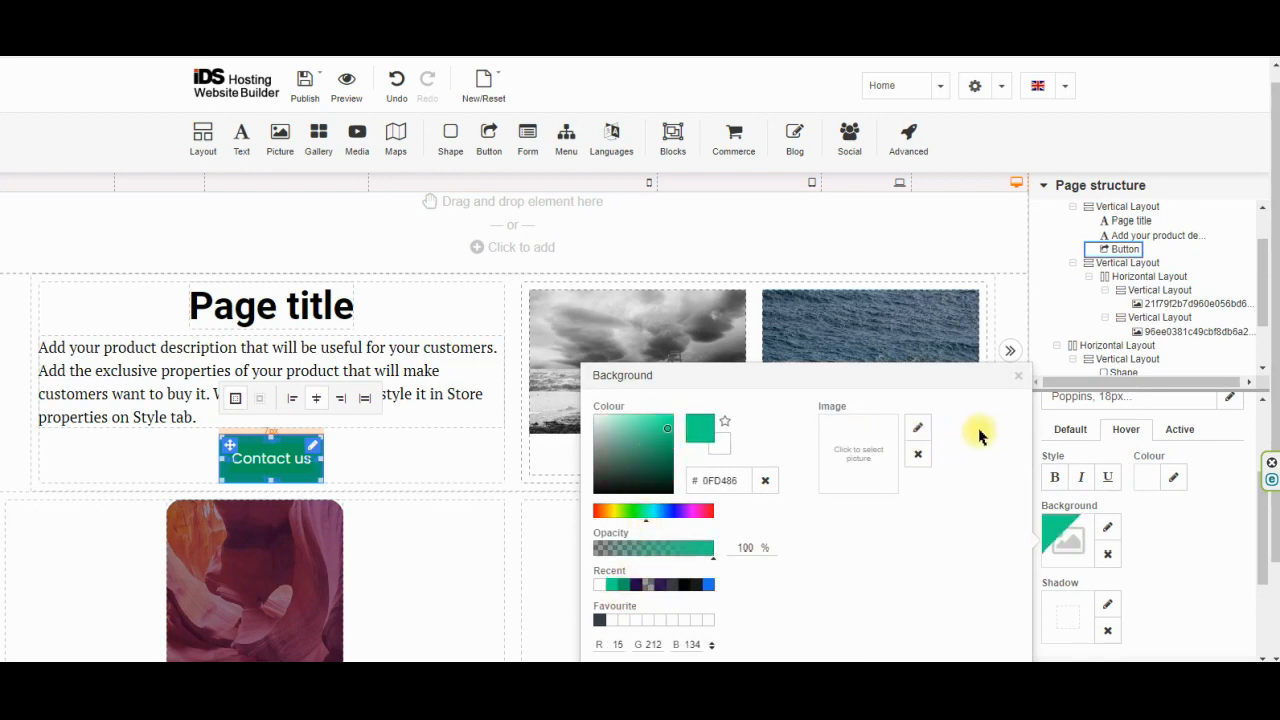
left_click(1013, 318)
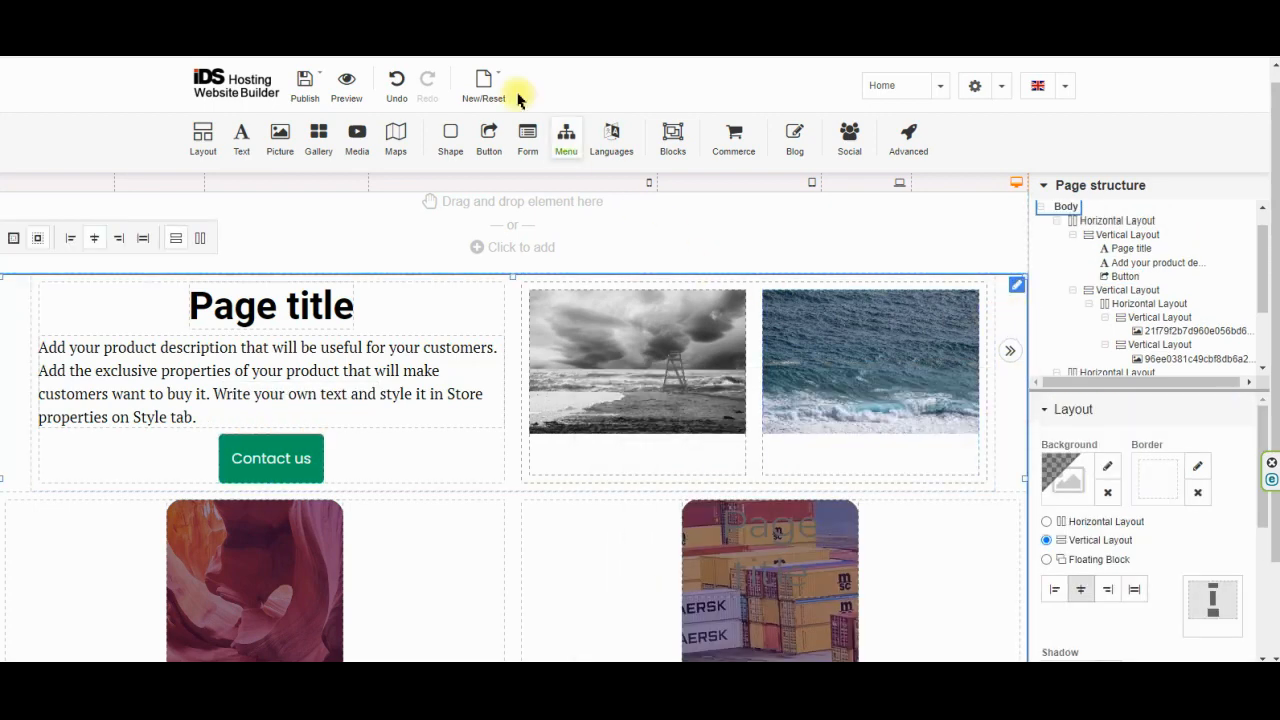
Save the page, preview the "Contact us" button's hover effect at Wide width, and return to the editor
left_click(305, 80)
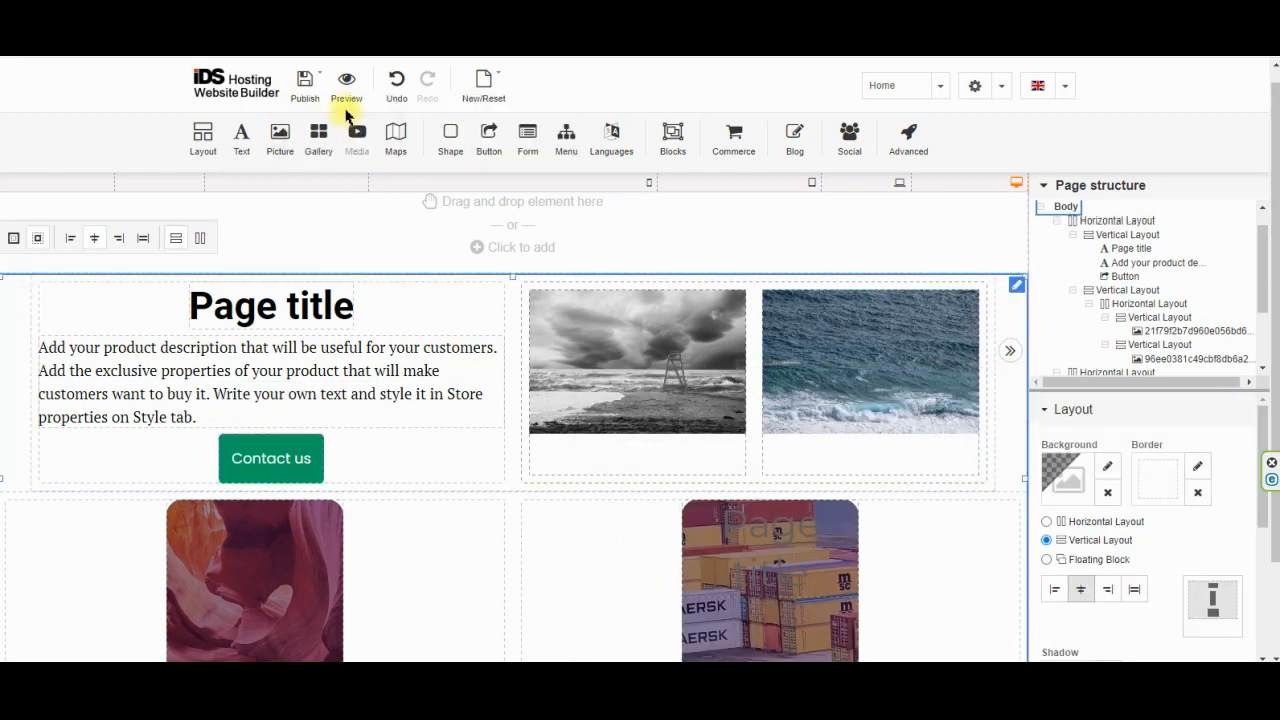
left_click(347, 90)
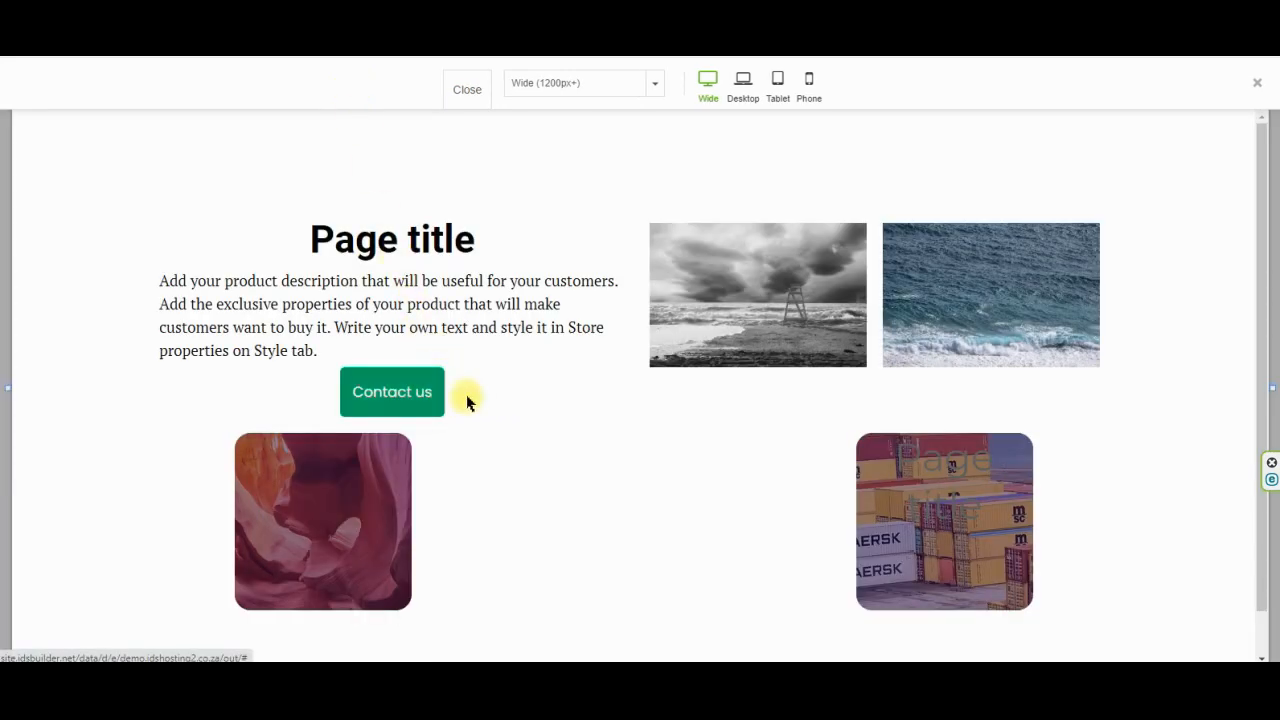
left_click(467, 90)
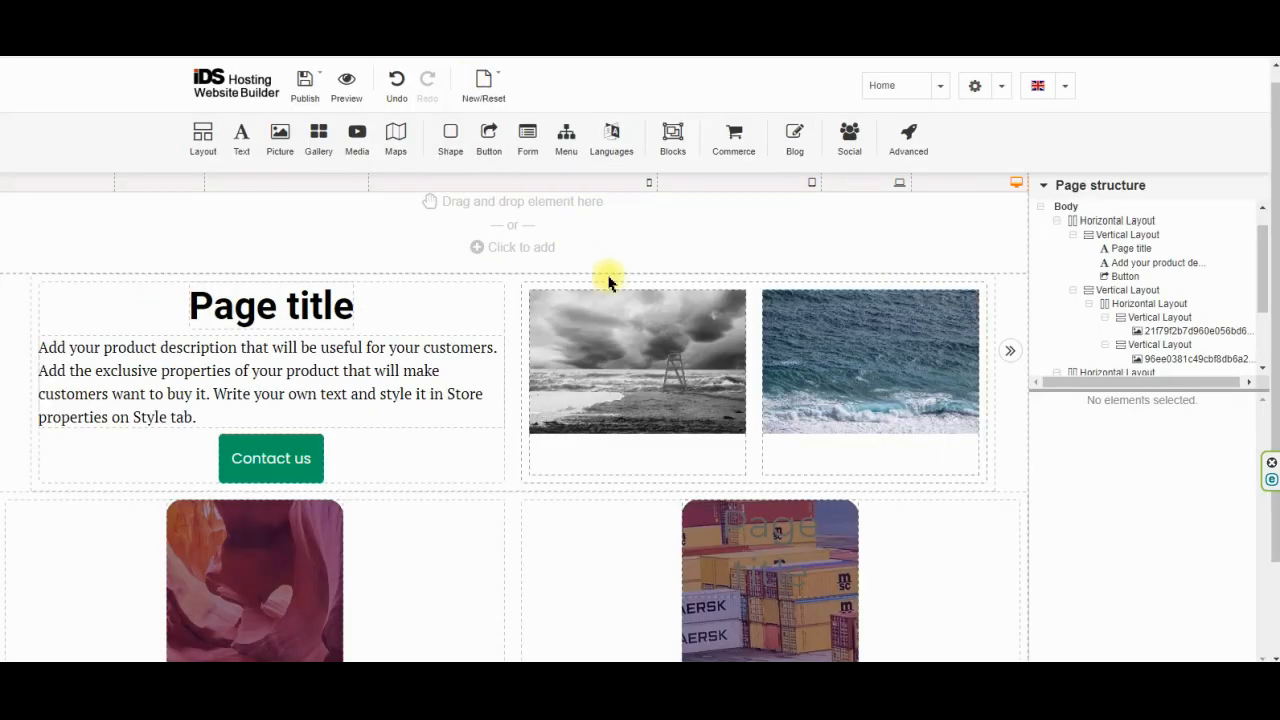
Review the "Contact us" button's style settings and its available property sections
left_click(314, 446)
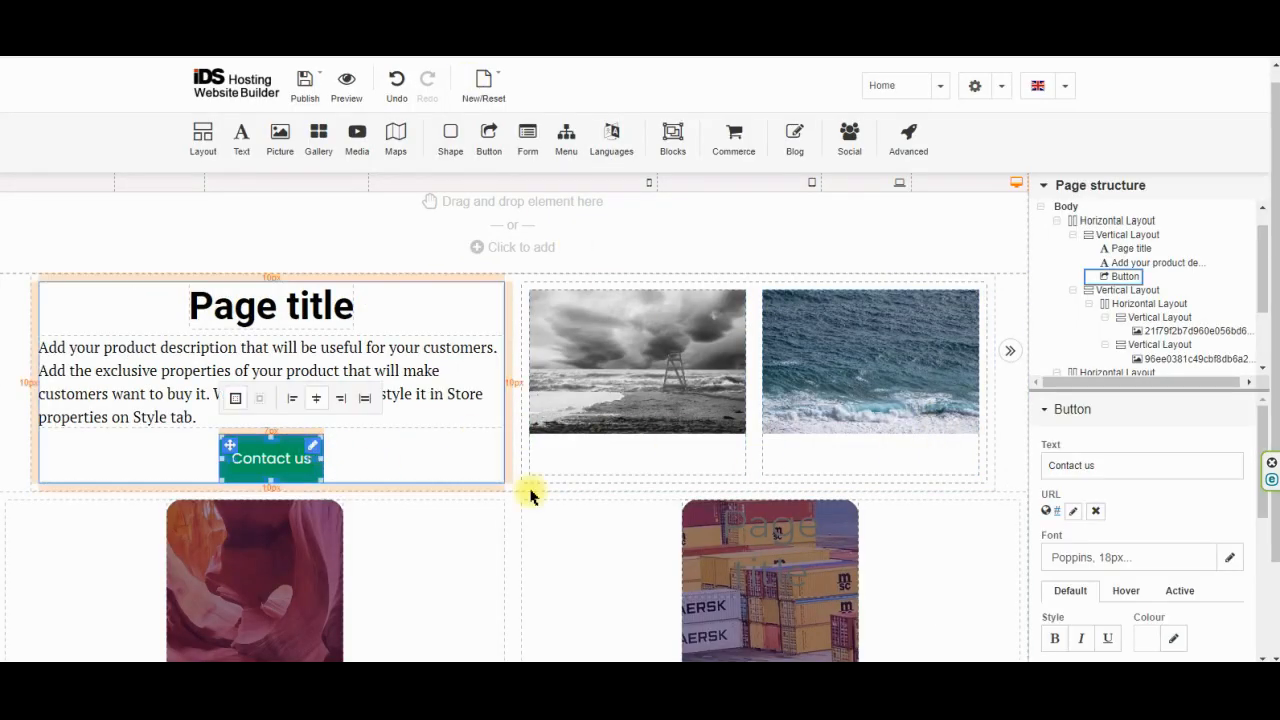
scroll(1200, 612, "down", 3)
scroll(1177, 605, "down", 2)
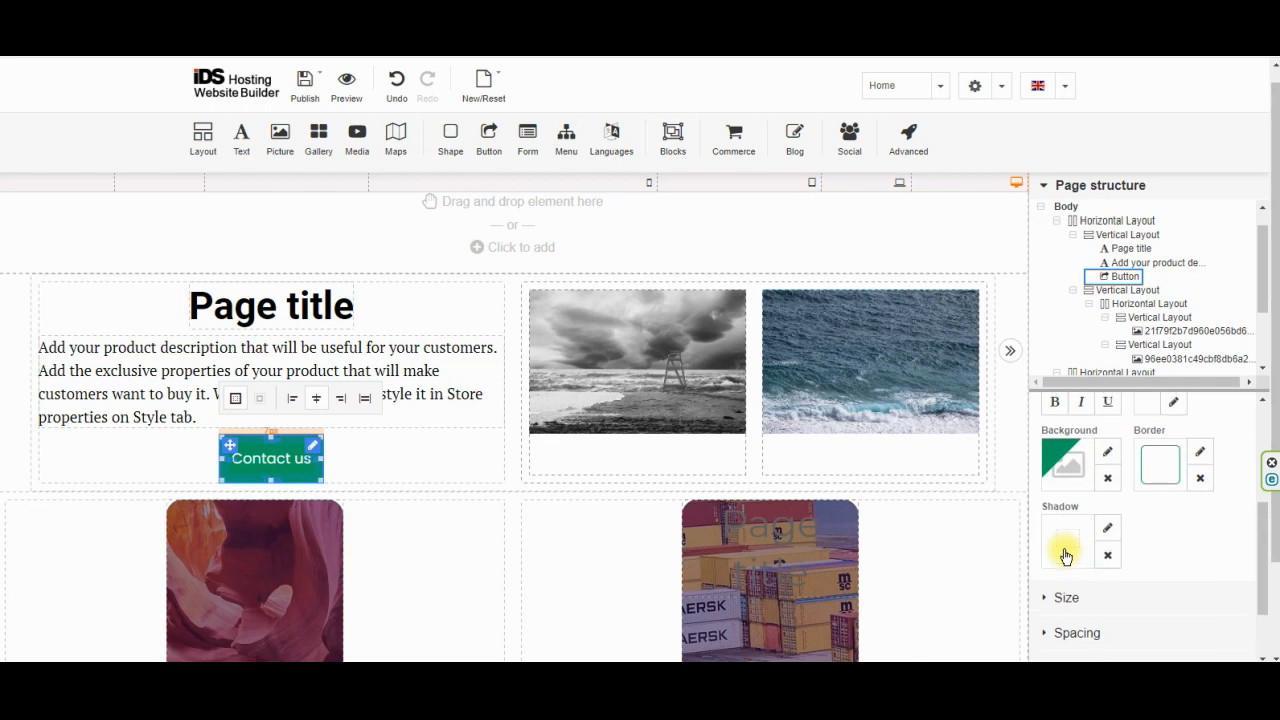
scroll(1066, 556, "up", 3)
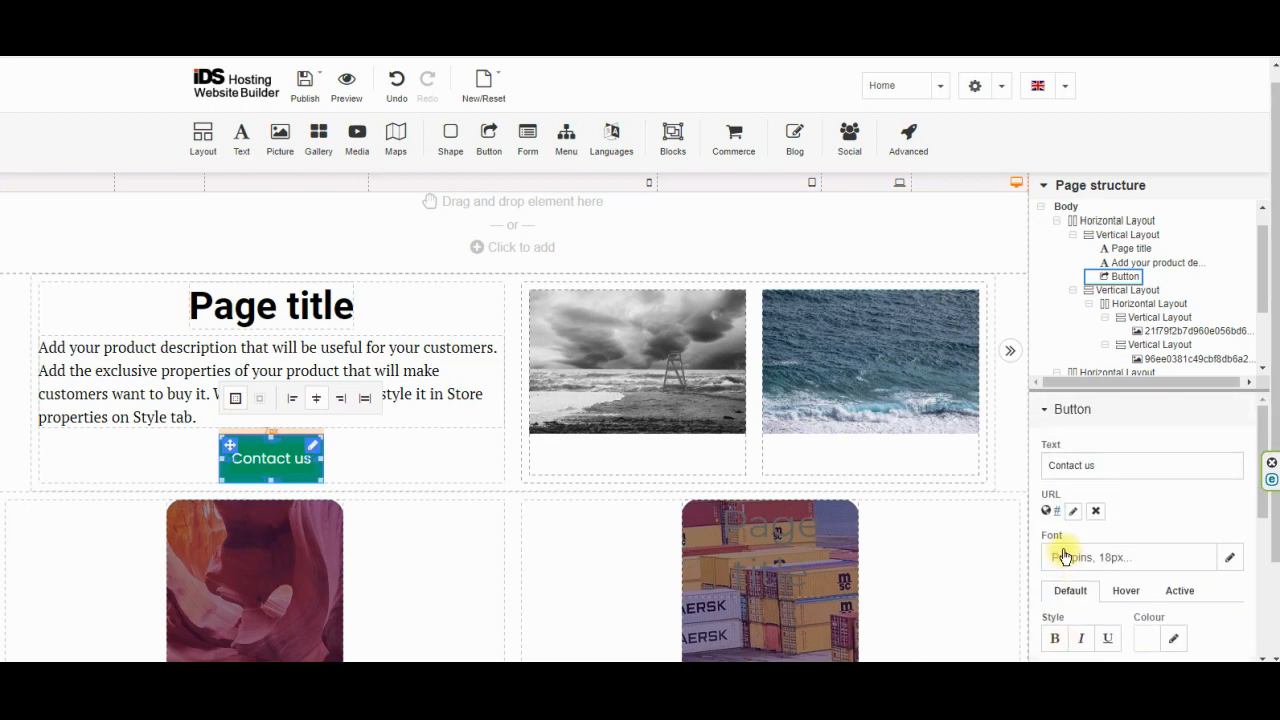
left_click(1074, 410)
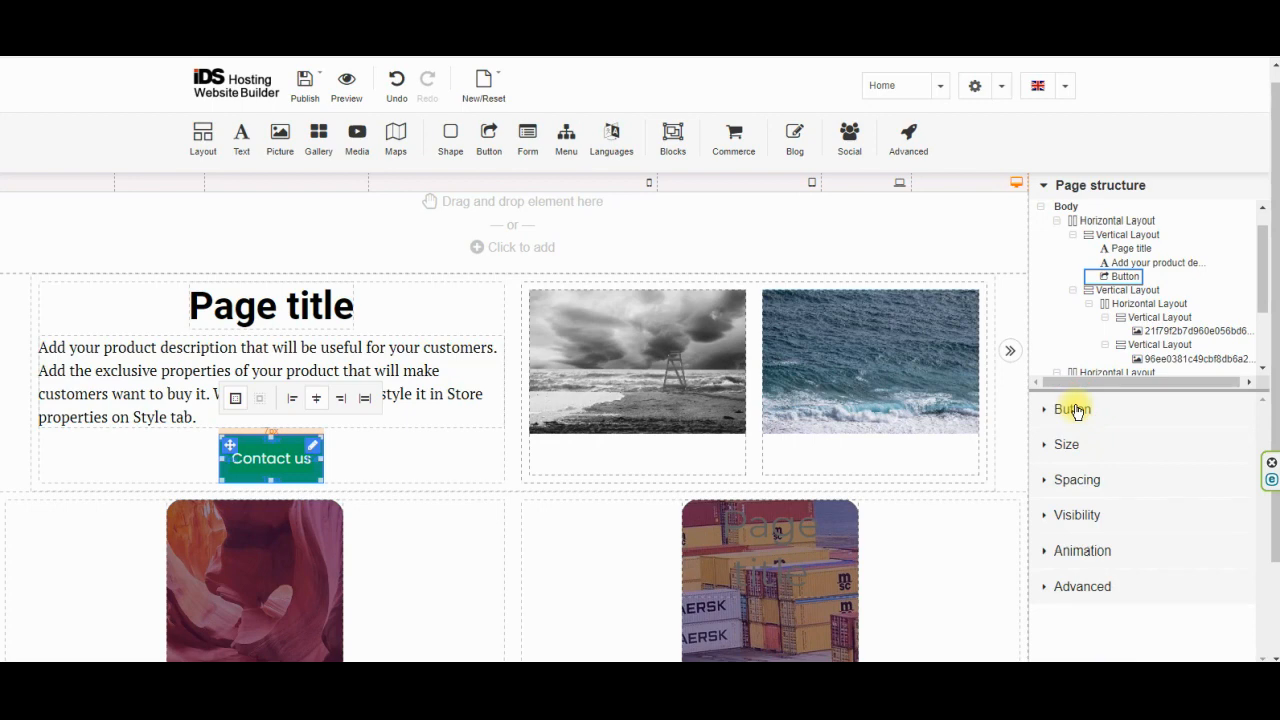
Apply the roundest corner style to all corners of the vertical layout holding the page title, description and button
left_click(374, 457)
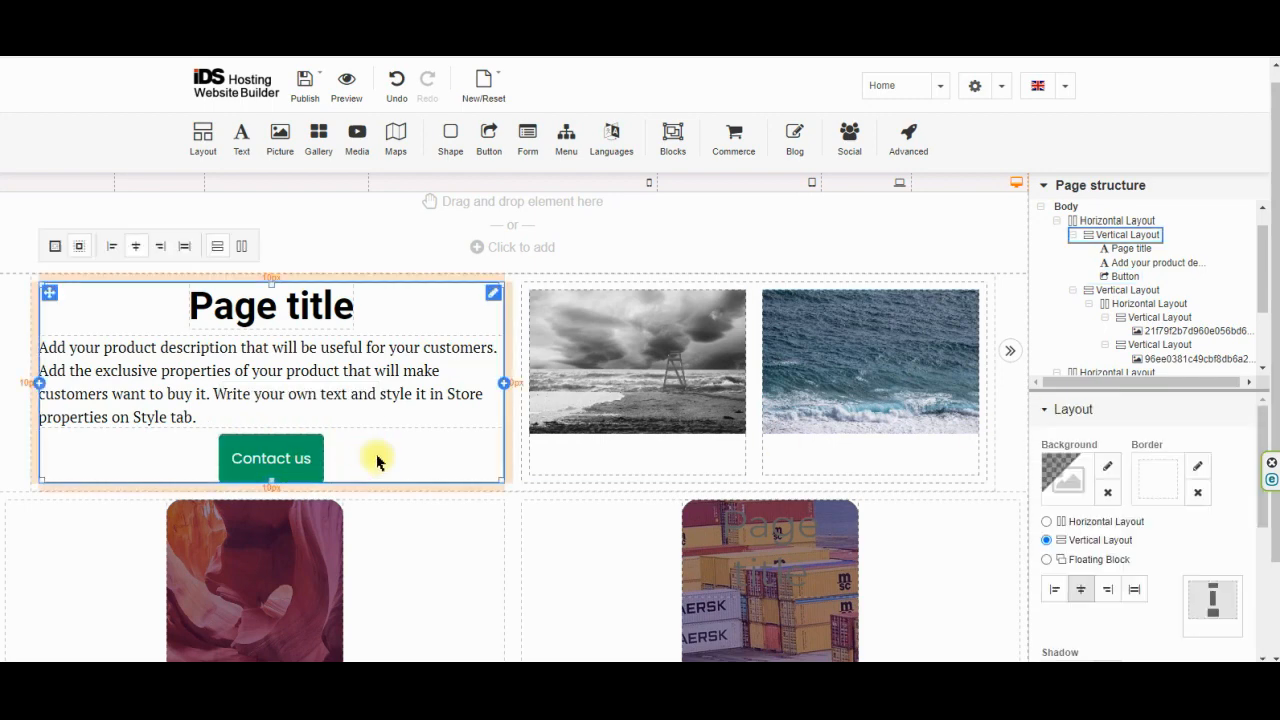
left_click(1159, 476)
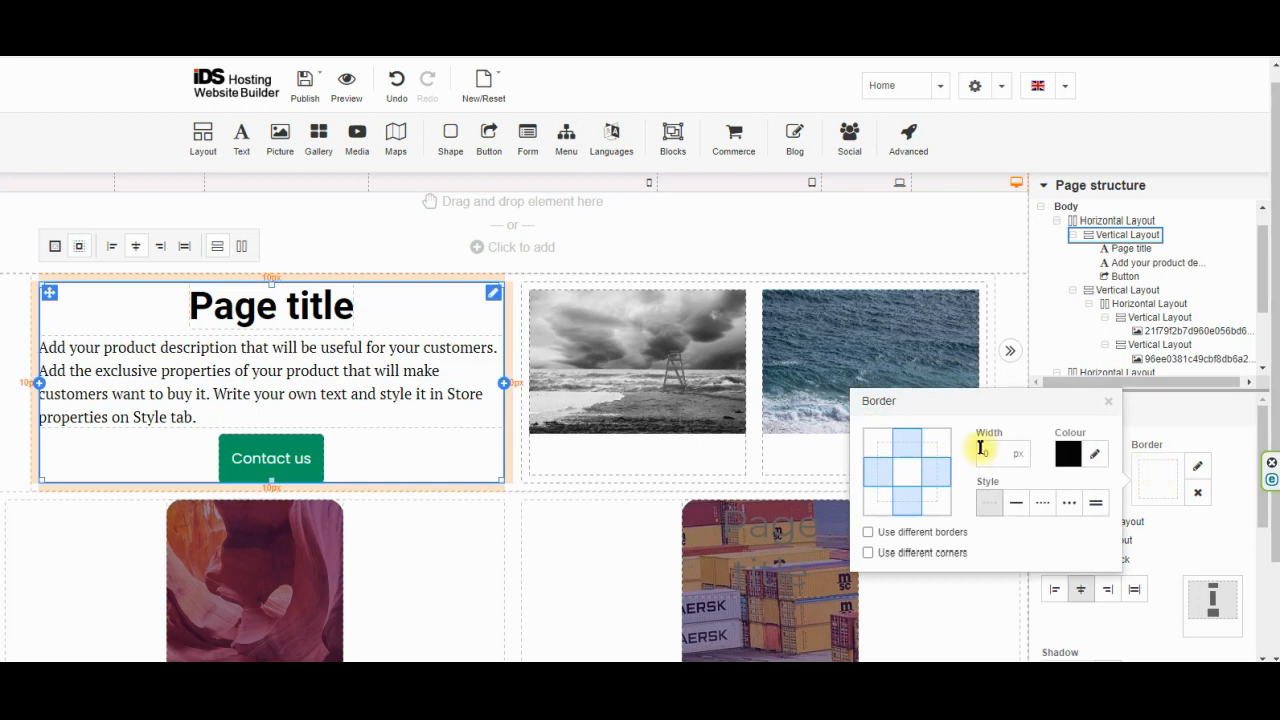
left_click(942, 450)
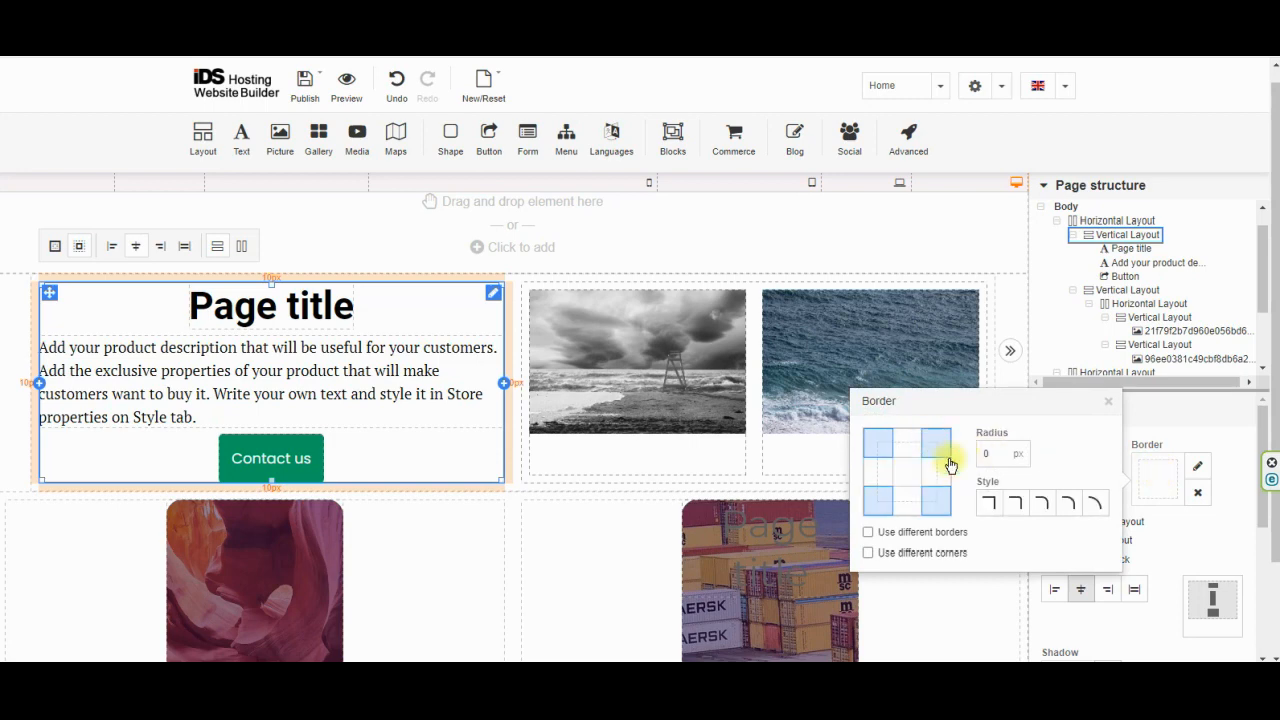
left_click(1069, 504)
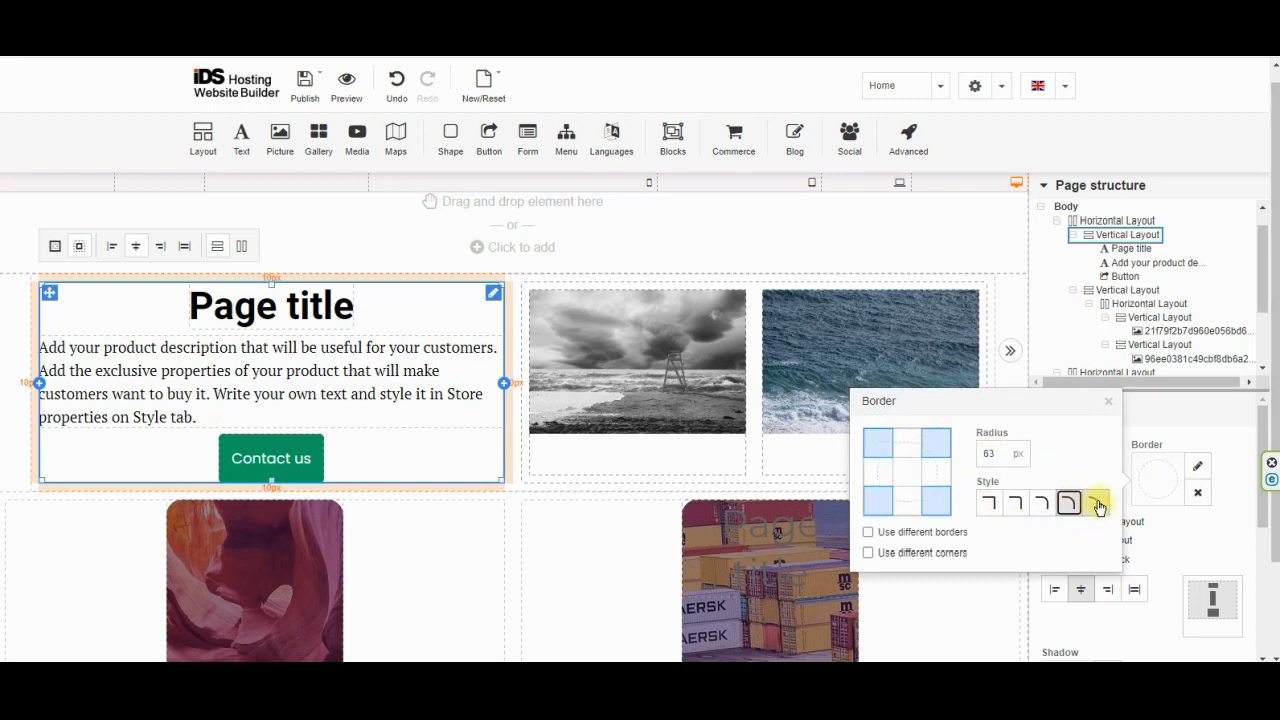
left_click(1096, 504)
left_click(1160, 551)
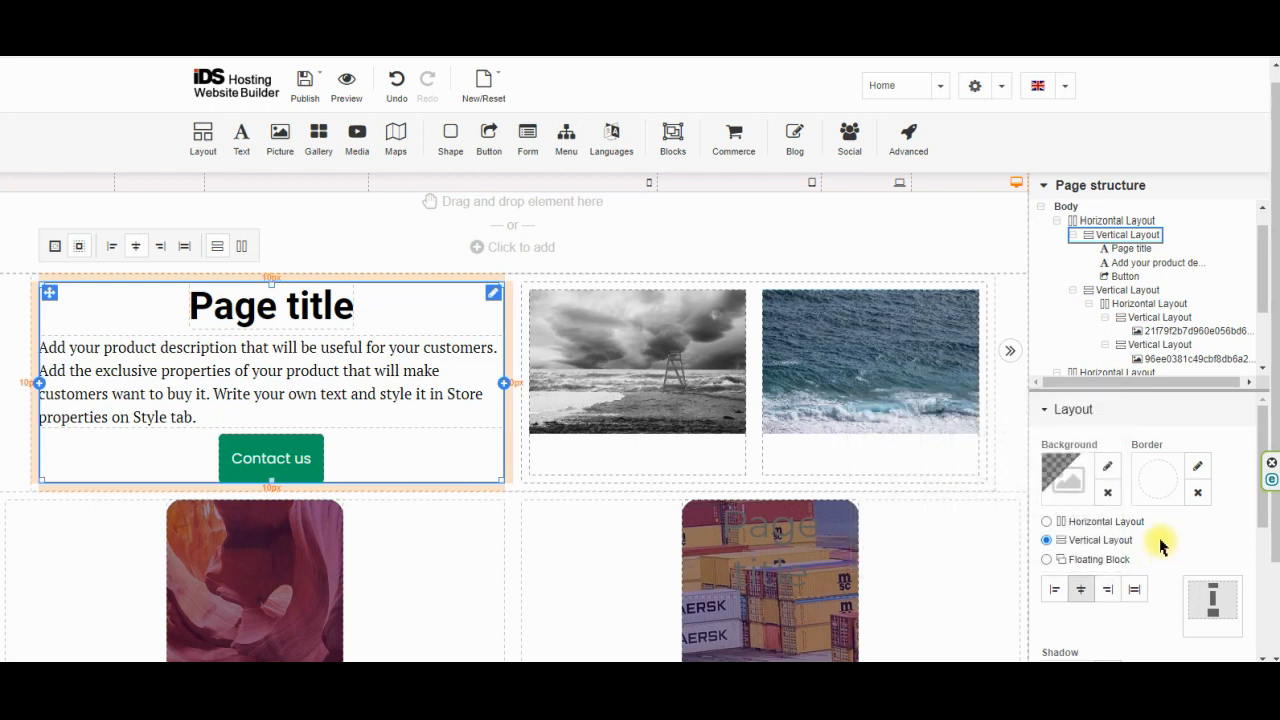
Round all corners of the "Contact us" button's default border to a 50 px radius
left_click(322, 450)
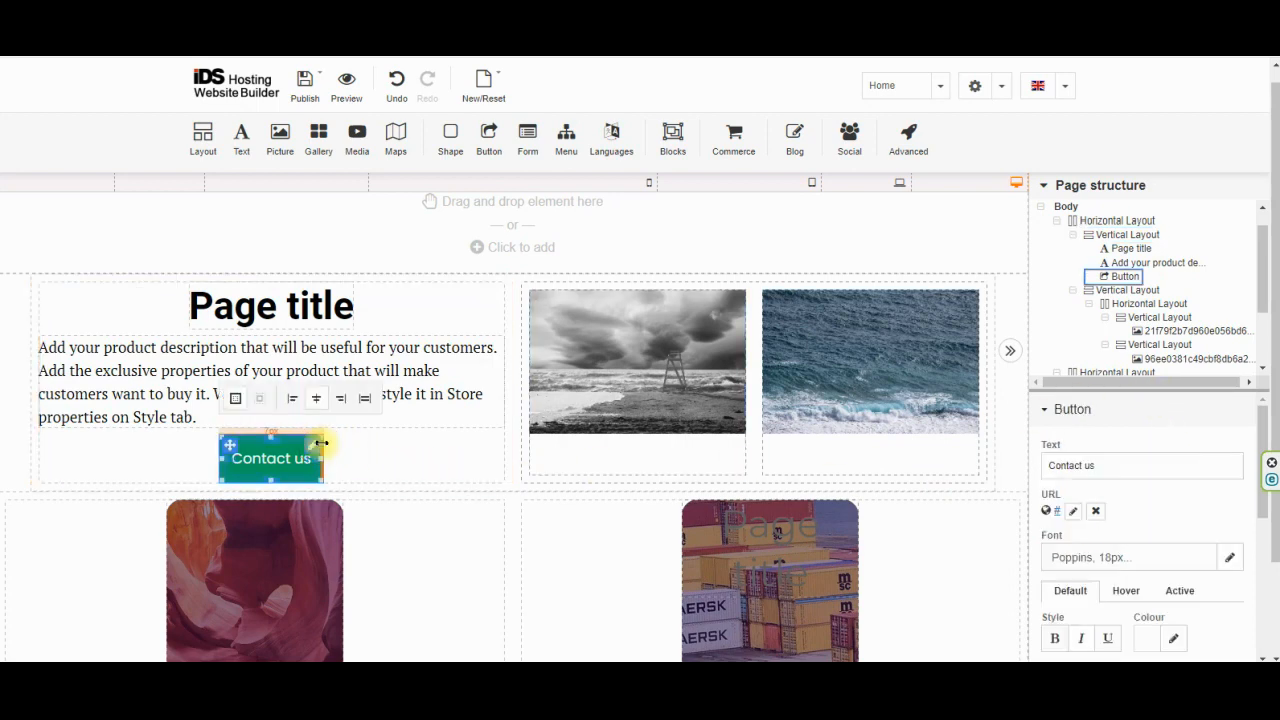
scroll(1151, 535, "down", 1)
scroll(1153, 538, "down", 2)
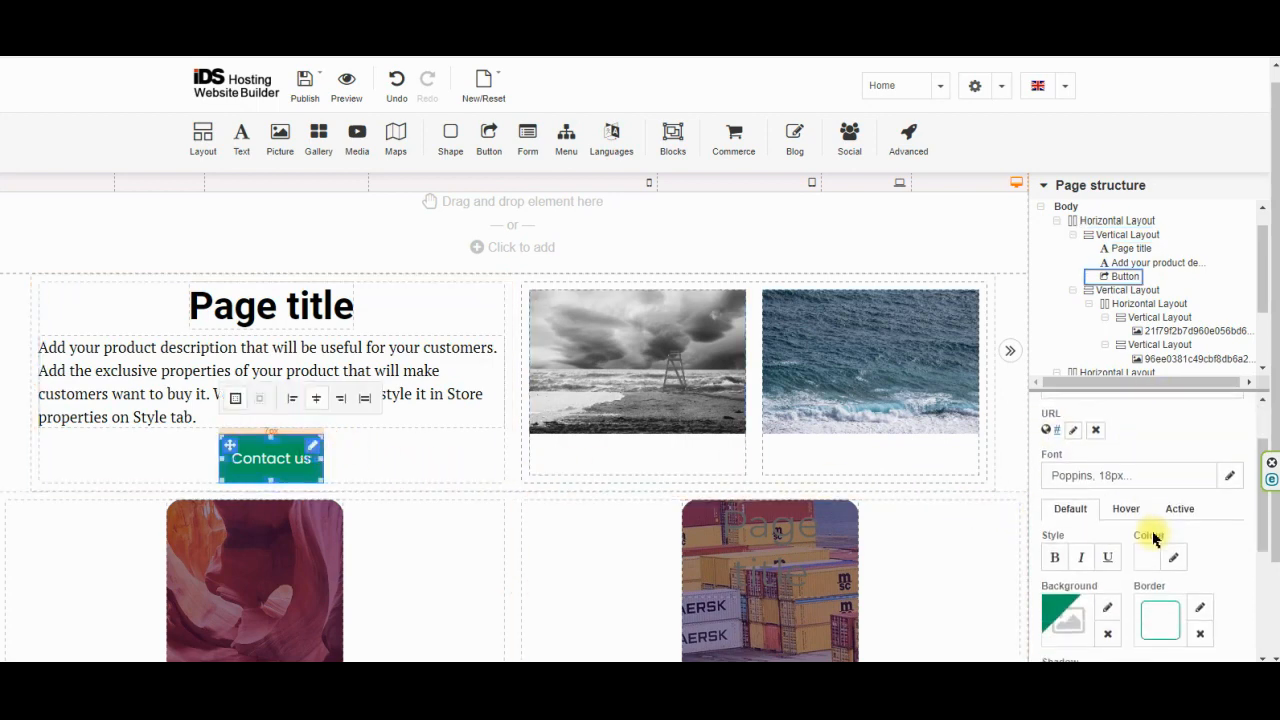
scroll(1150, 531, "up", 1)
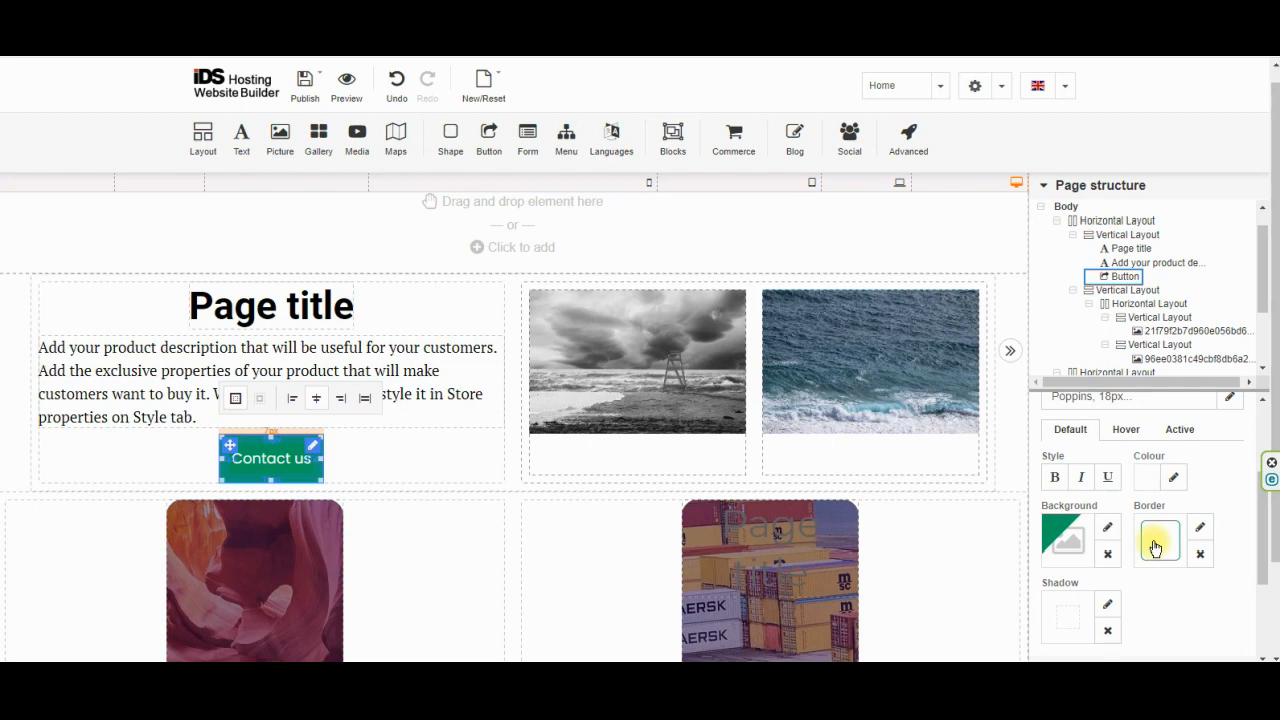
left_click(1155, 545)
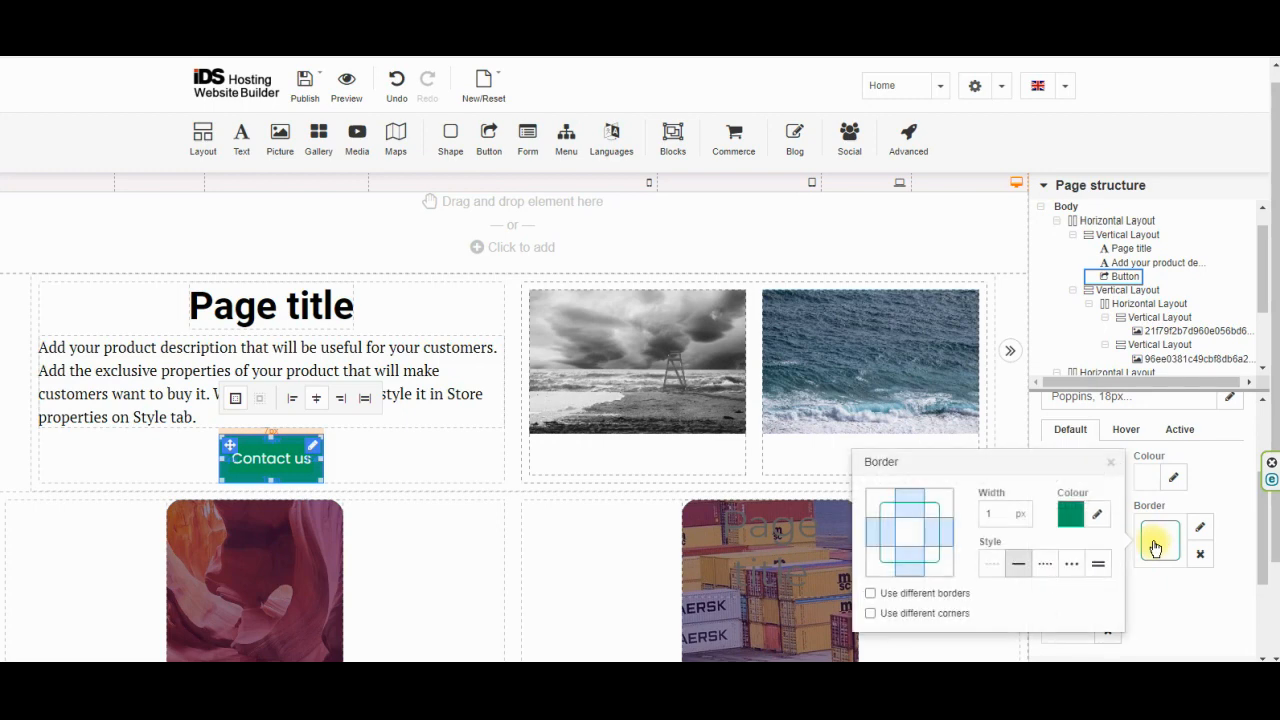
left_click(936, 511)
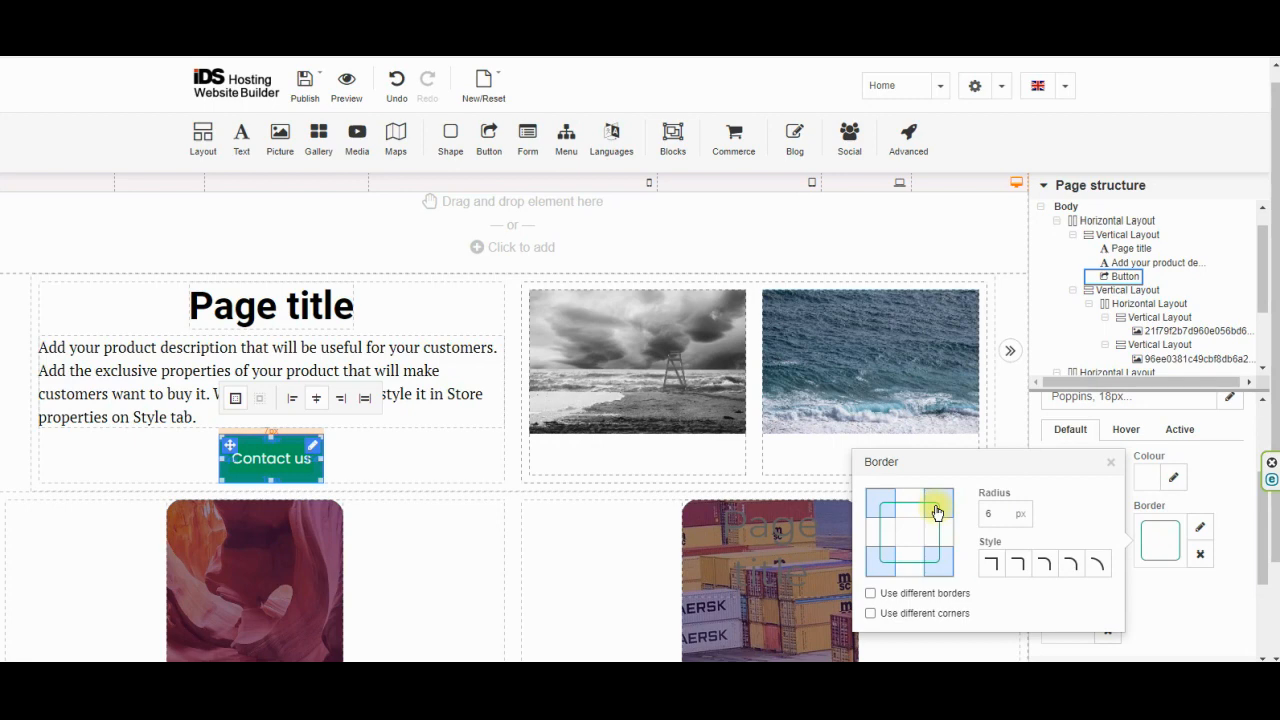
left_click(1070, 566)
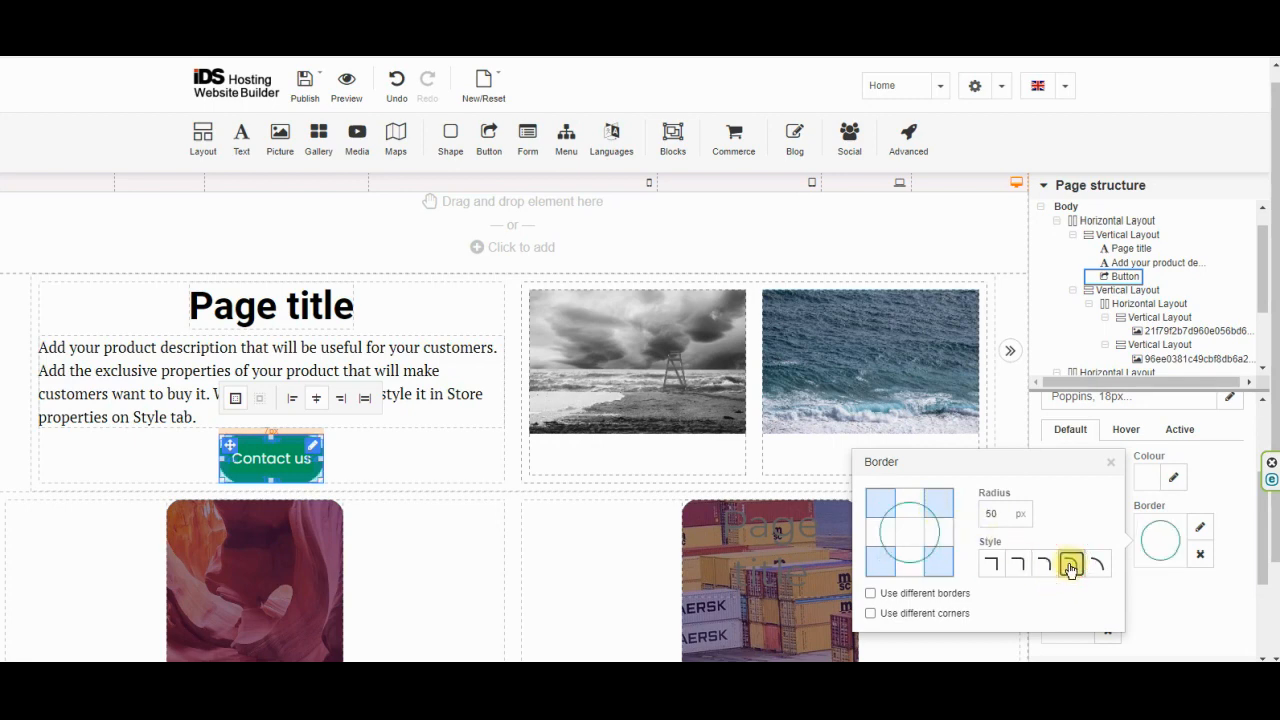
left_click(473, 522)
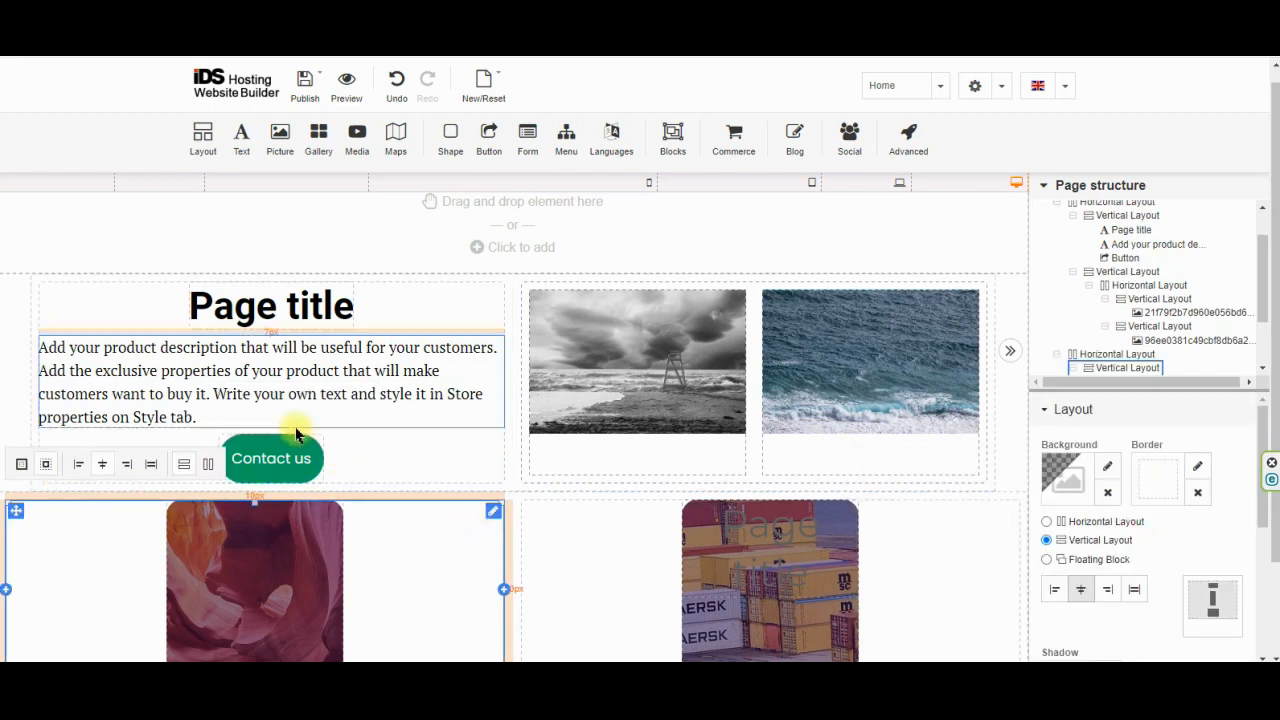
Look over the property options of the black-and-white beach picture and the rounded canyon shape
left_click(592, 332)
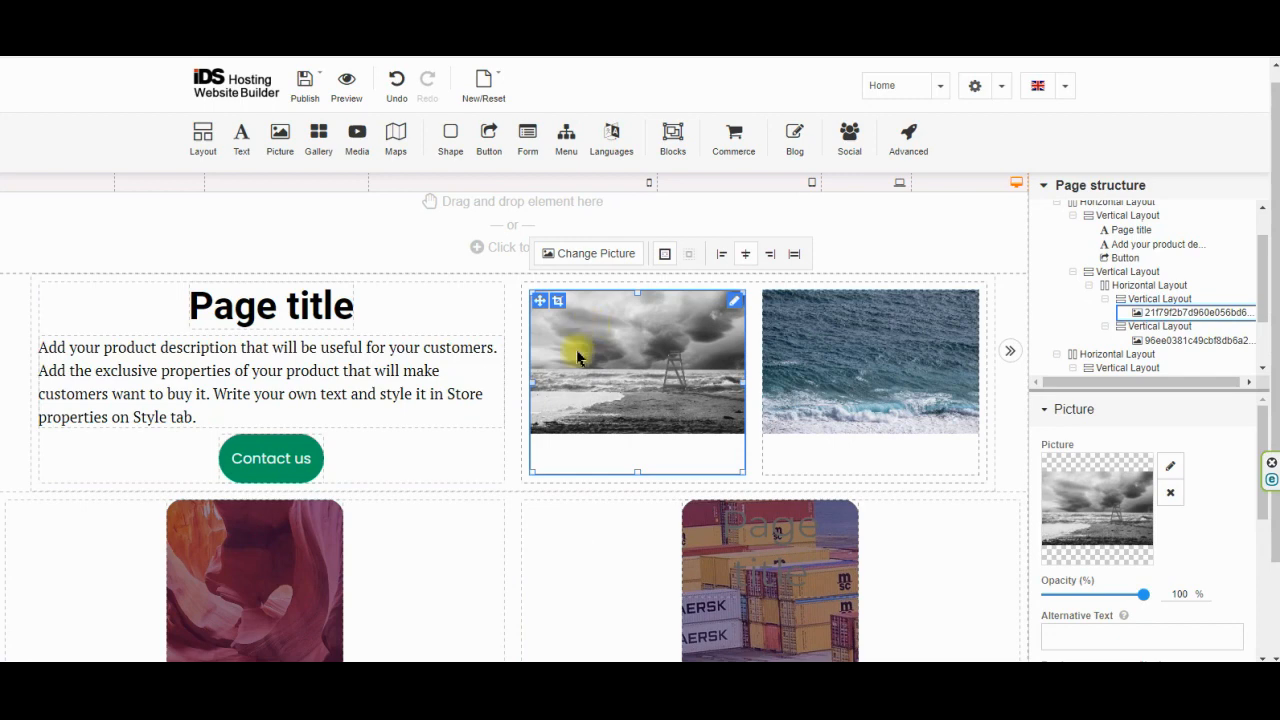
scroll(514, 480, "down", 1)
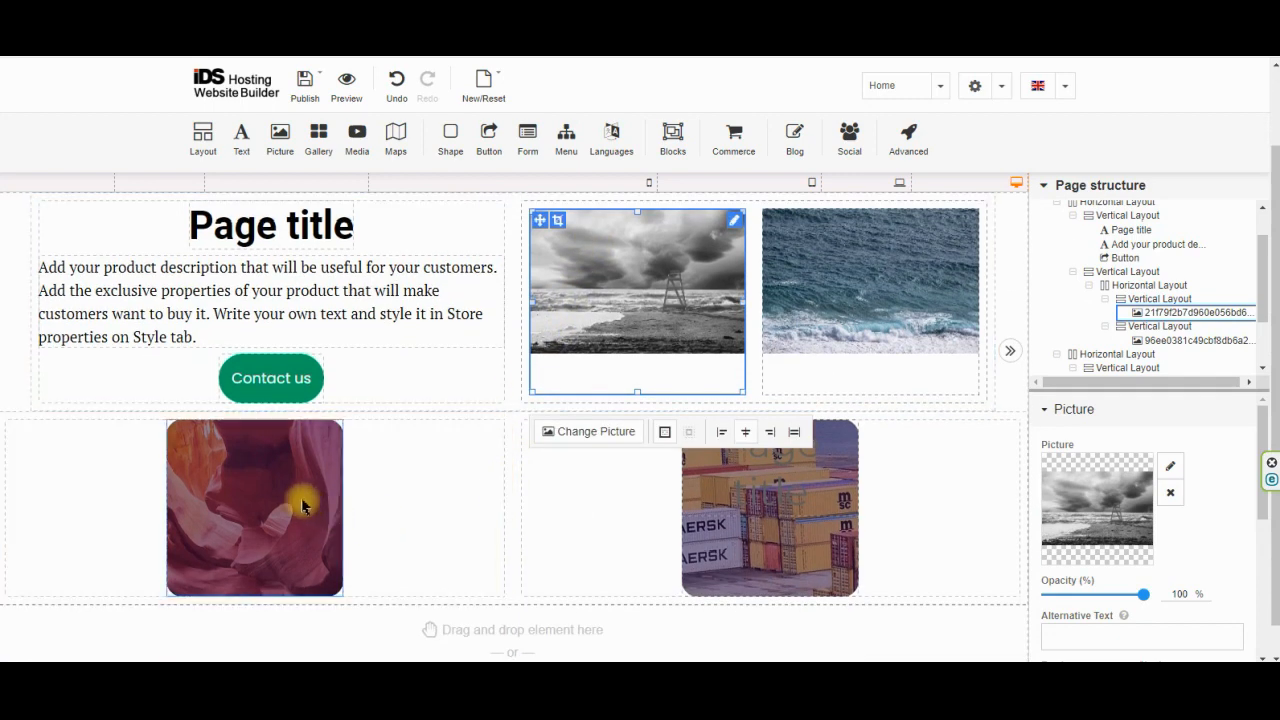
left_click(277, 482)
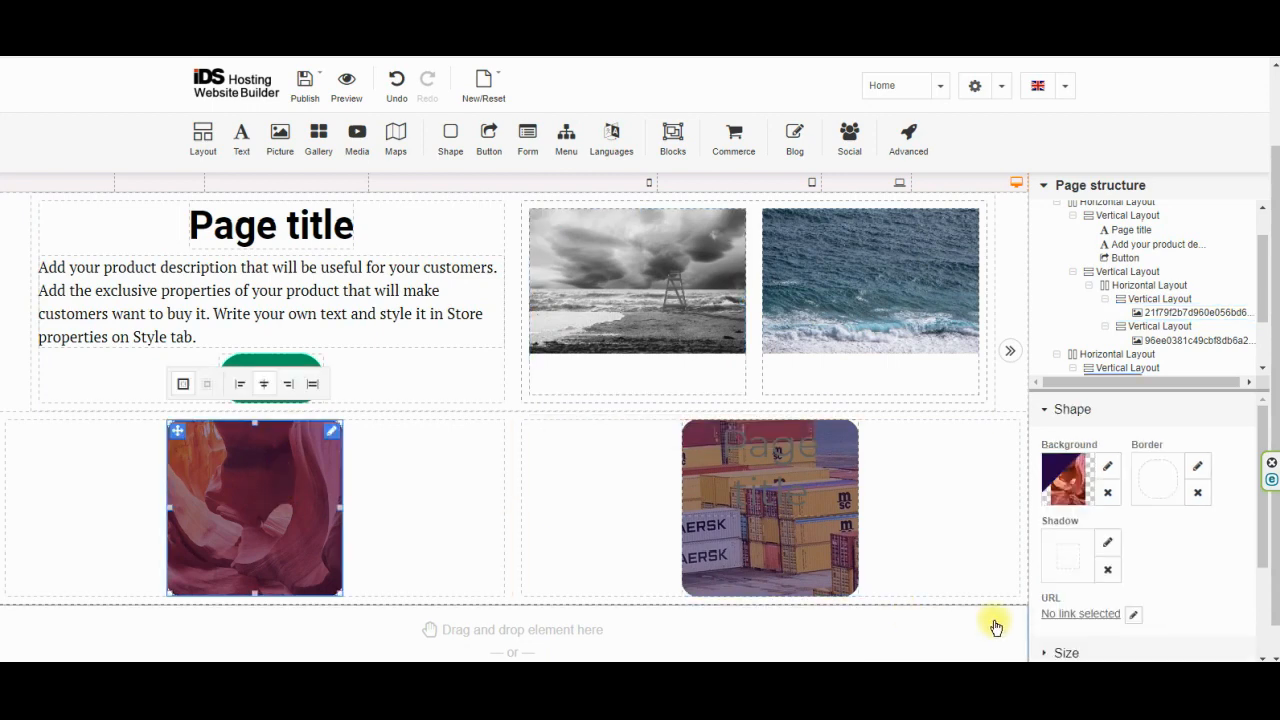
scroll(1130, 624, "down", 1)
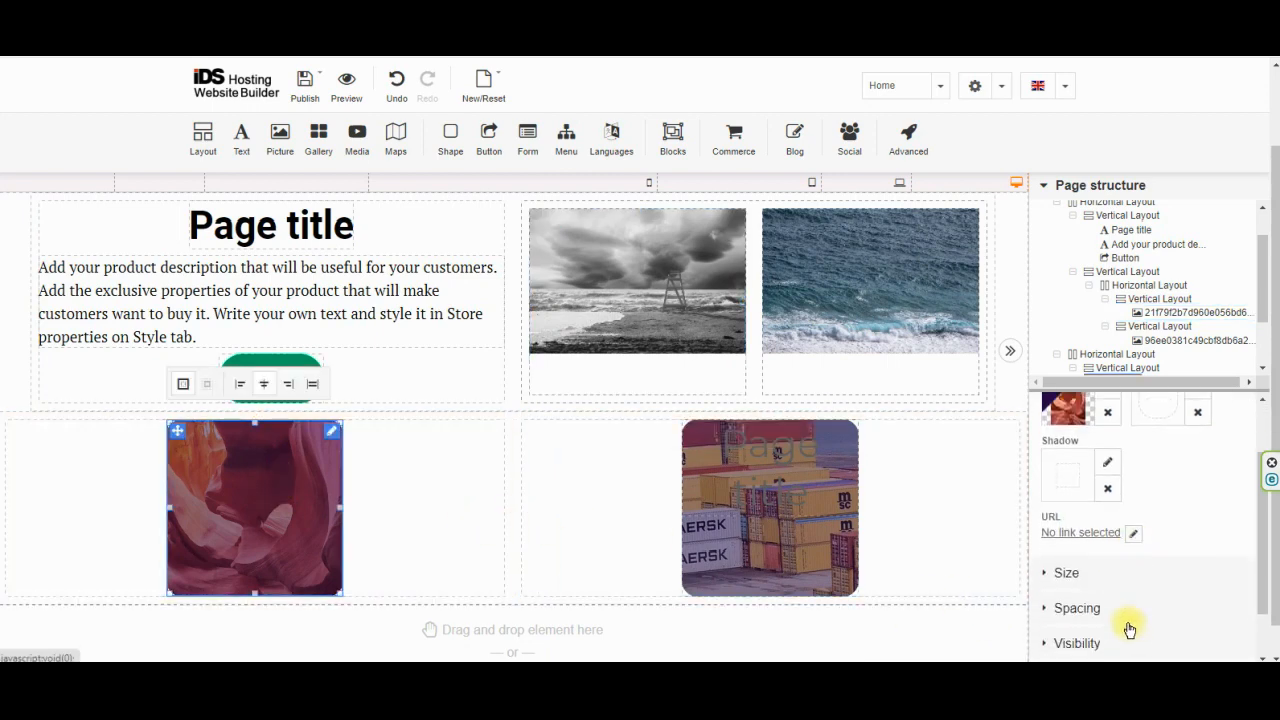
Toggle automatic size adjustment in the "Contact us" button's size settings
left_click(296, 366)
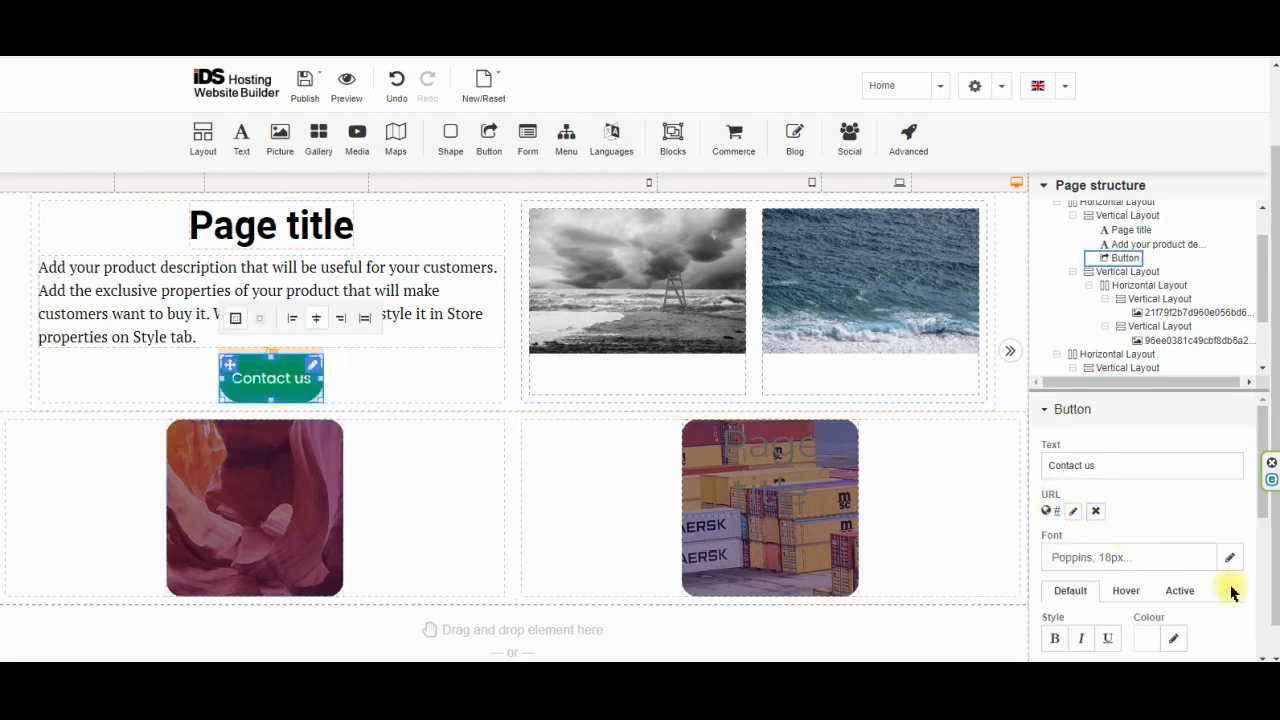
scroll(1225, 575, "down", 1)
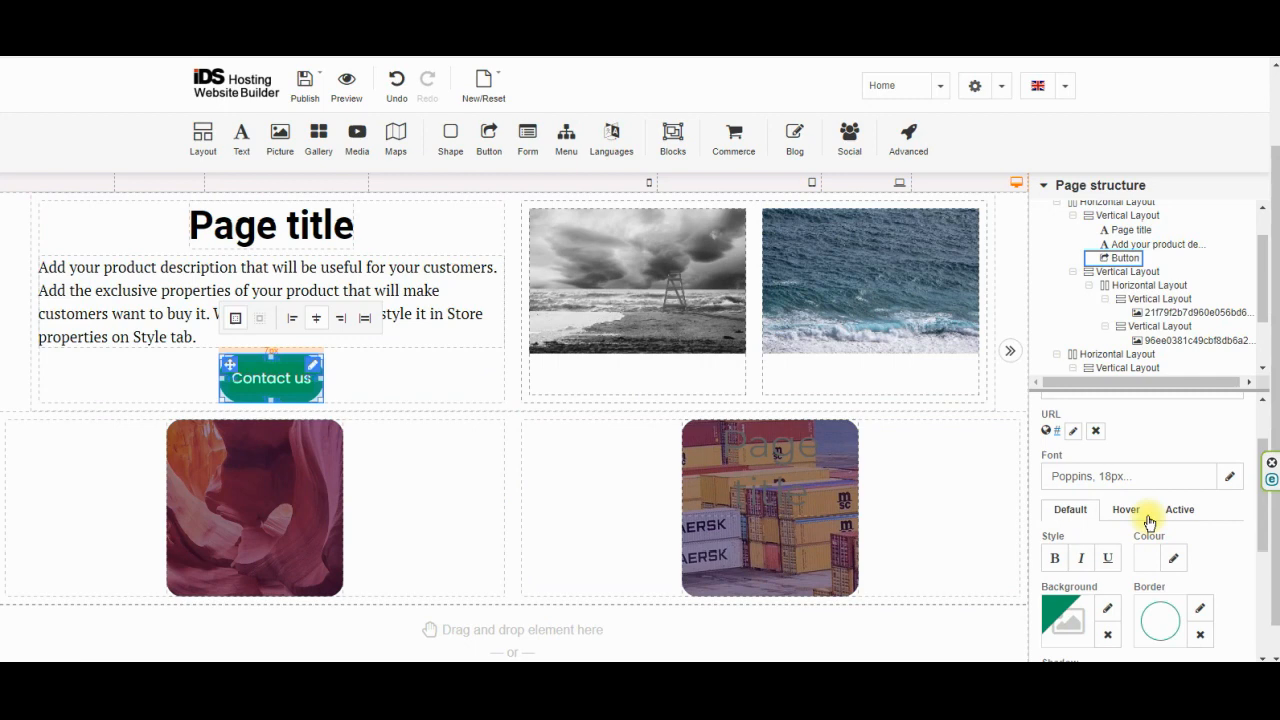
scroll(1150, 523, "up", 1)
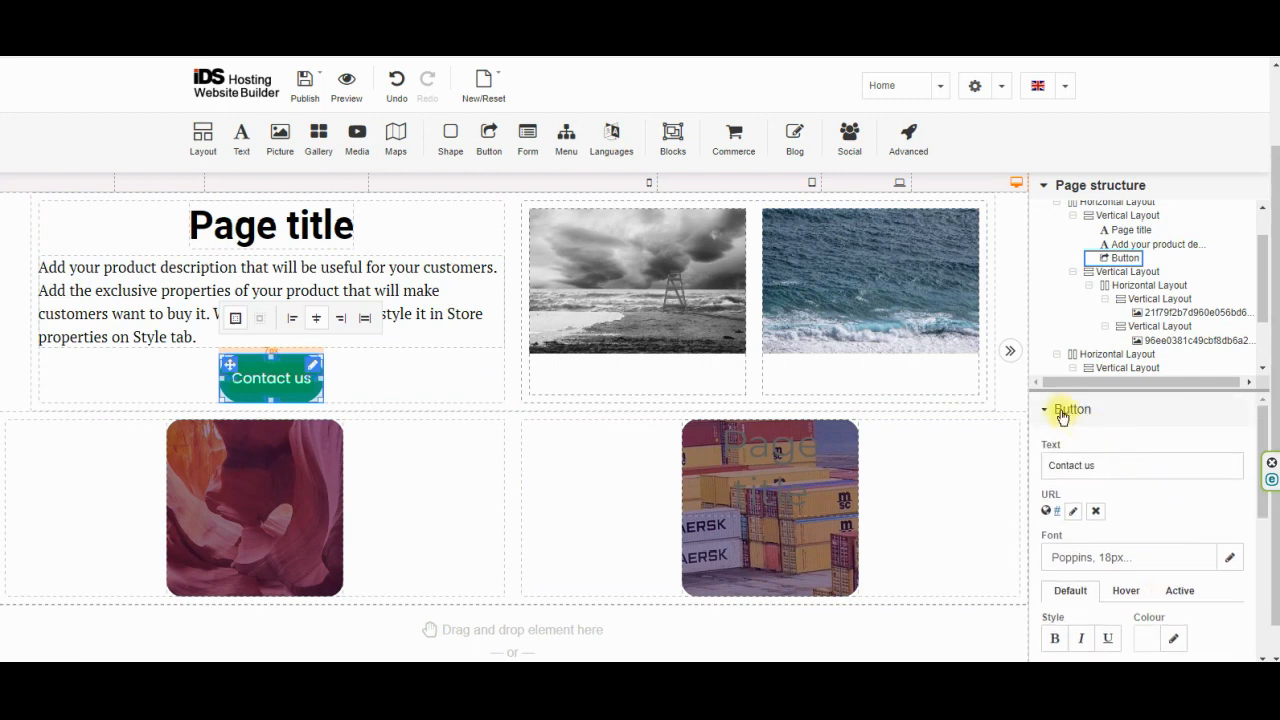
left_click(1060, 411)
left_click(1070, 447)
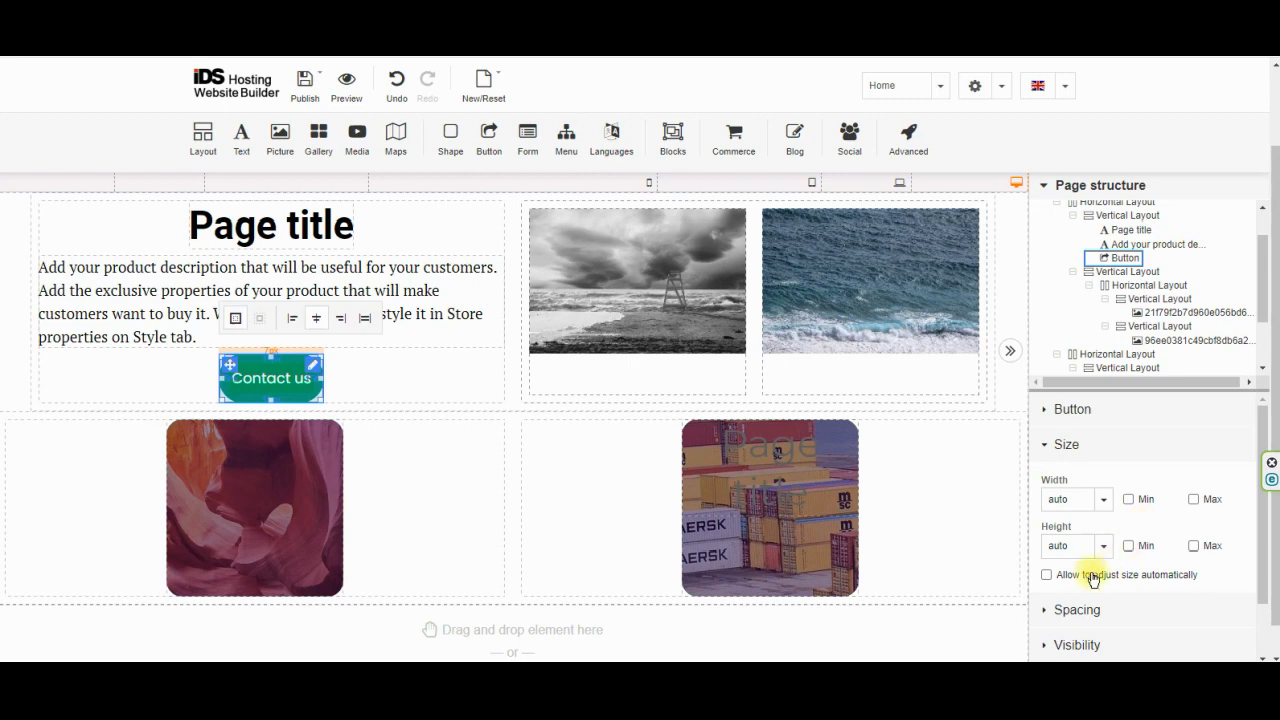
left_click(1047, 575)
left_click(1047, 575)
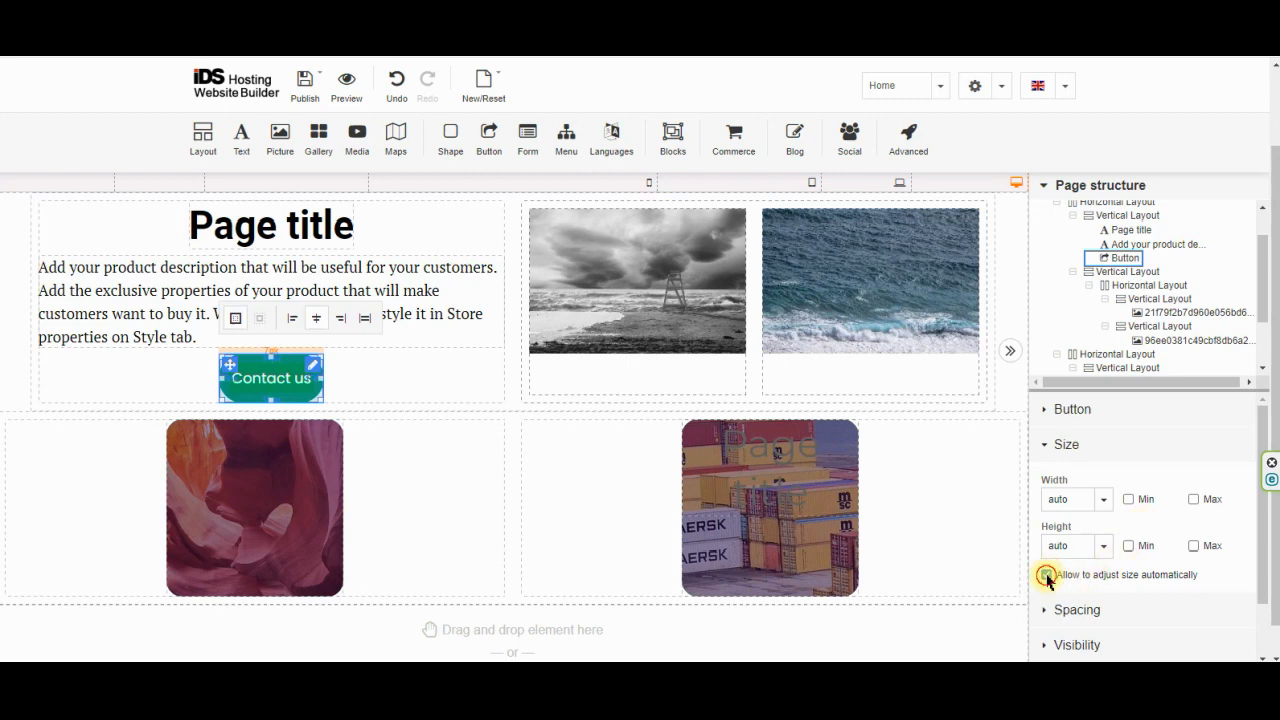